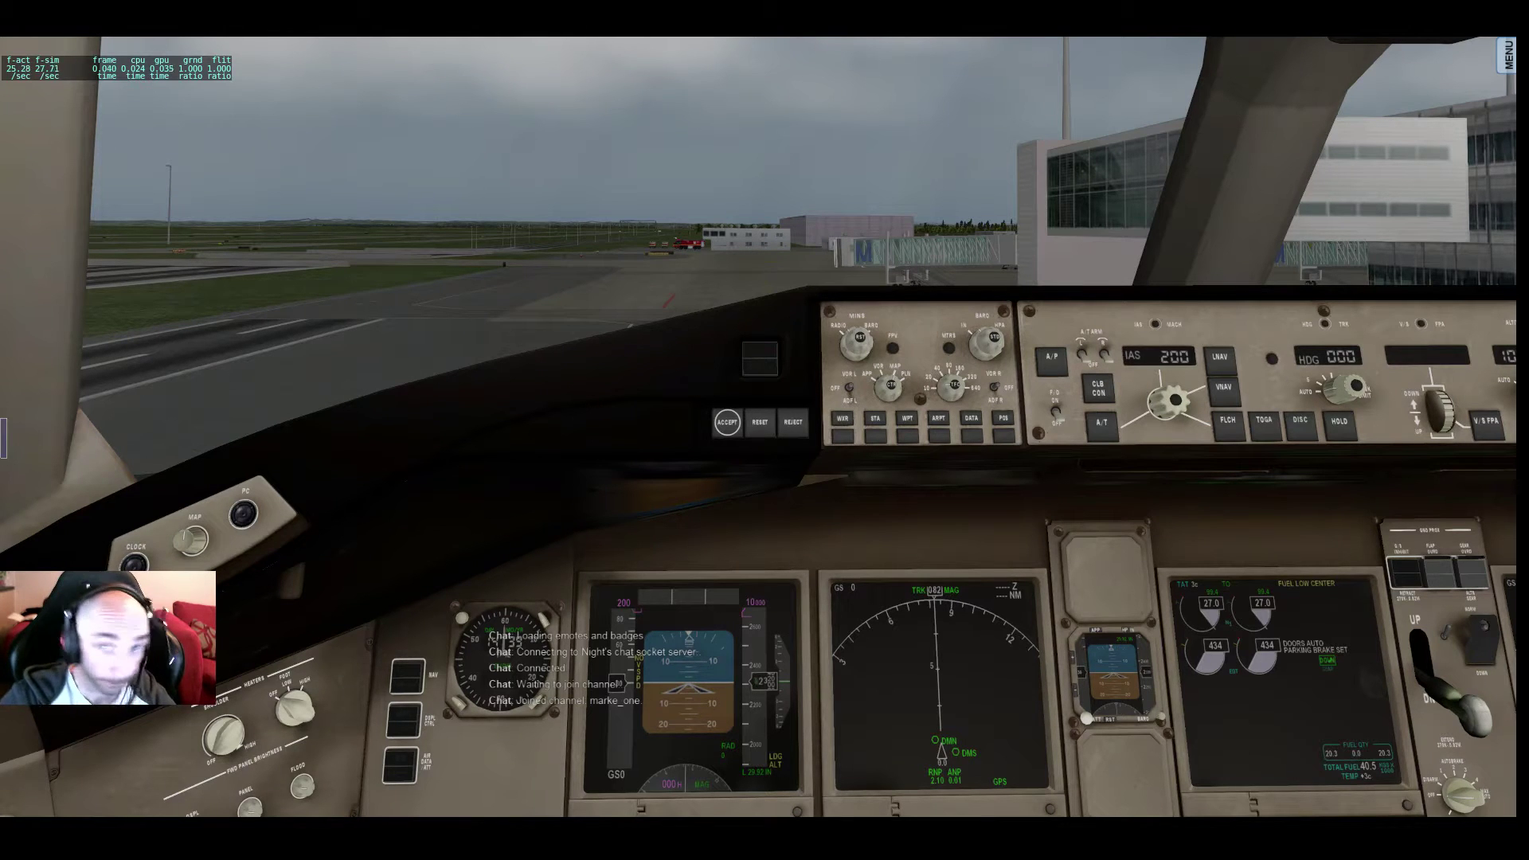
# Pause the flight simulation and switch to FlightSim Commander in a maximized window.
pyautogui.press('p')
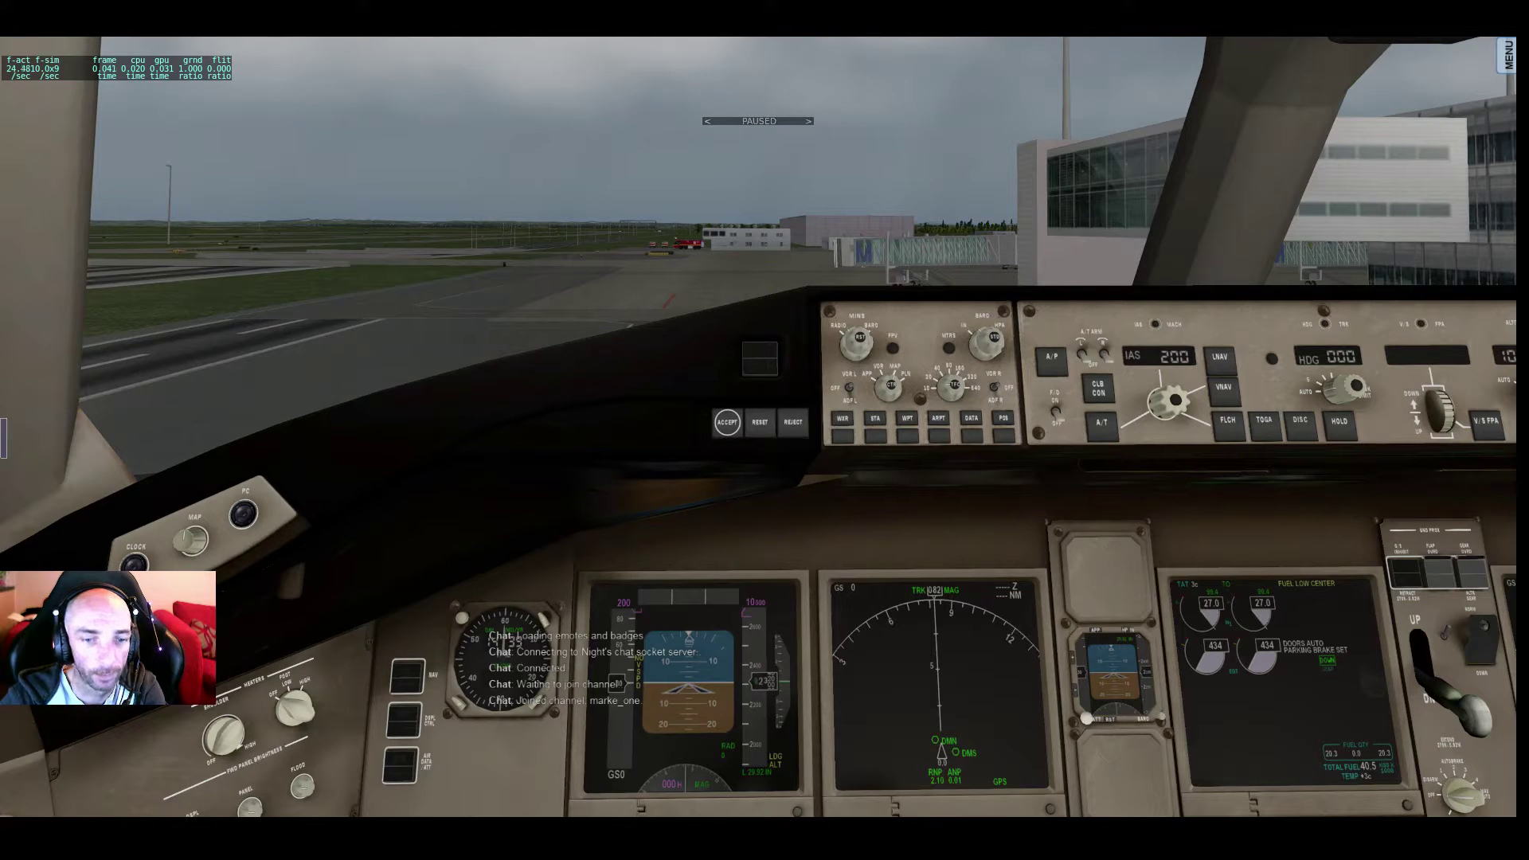
pyautogui.hotkey('alt', 'Tab')
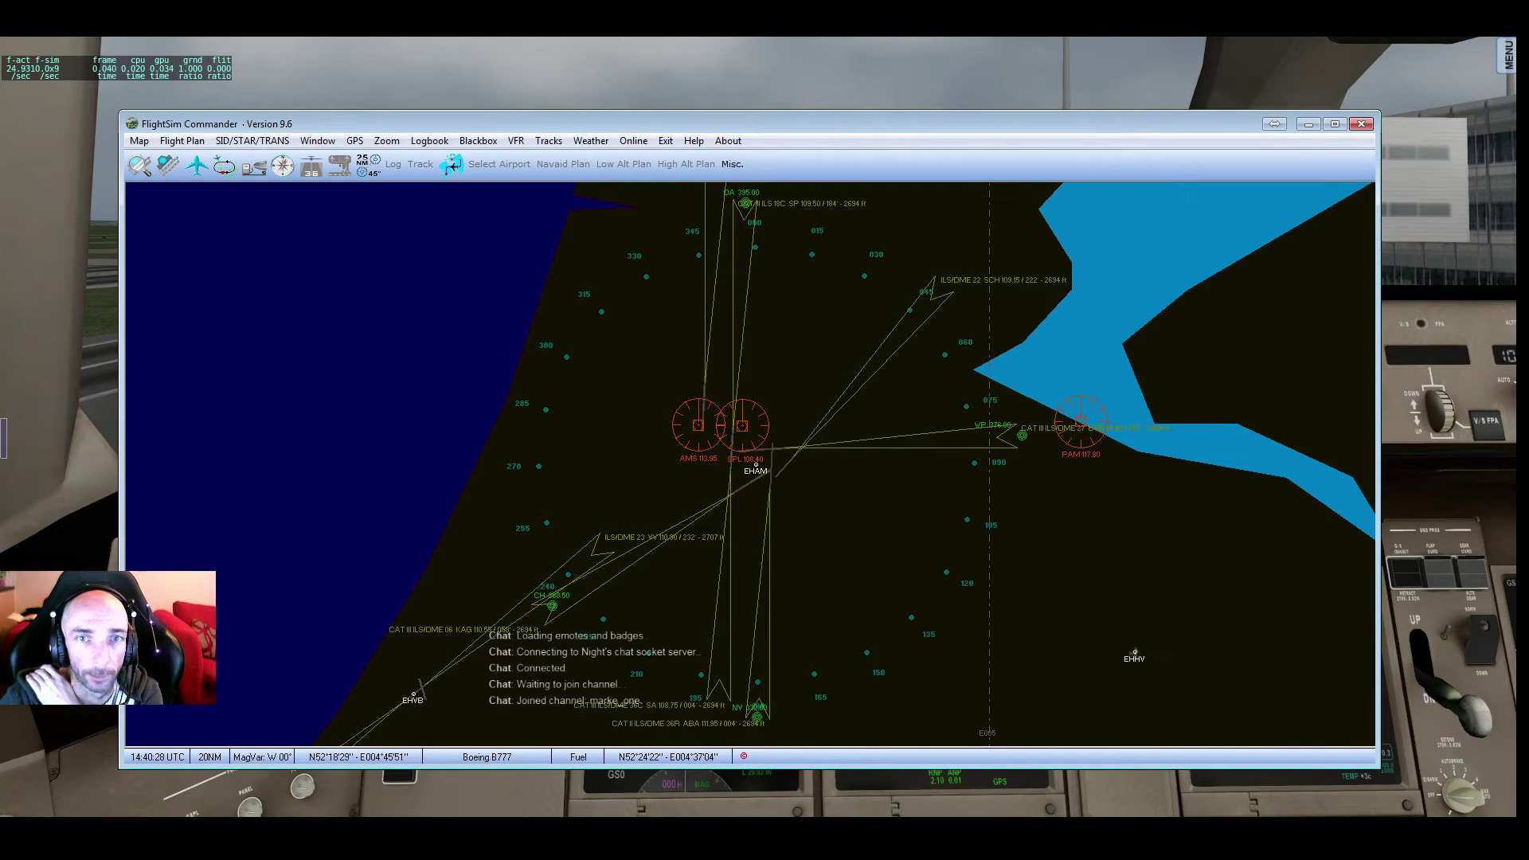
pyautogui.press('super+Up')
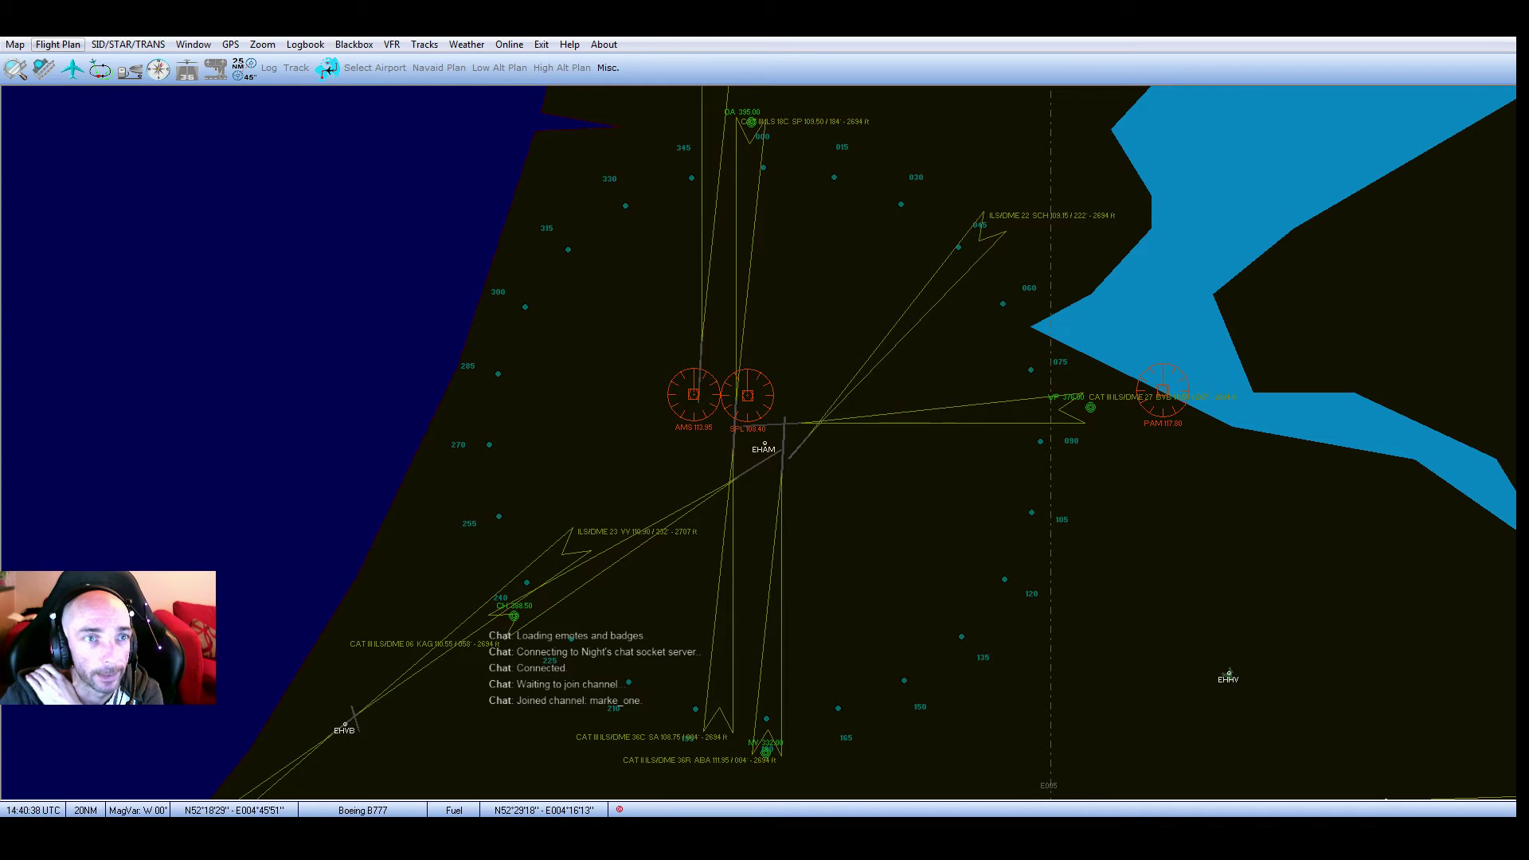
# Search the airport selection by ICAO code EDDM and centre the map on Munich.
pyautogui.click(44, 69)
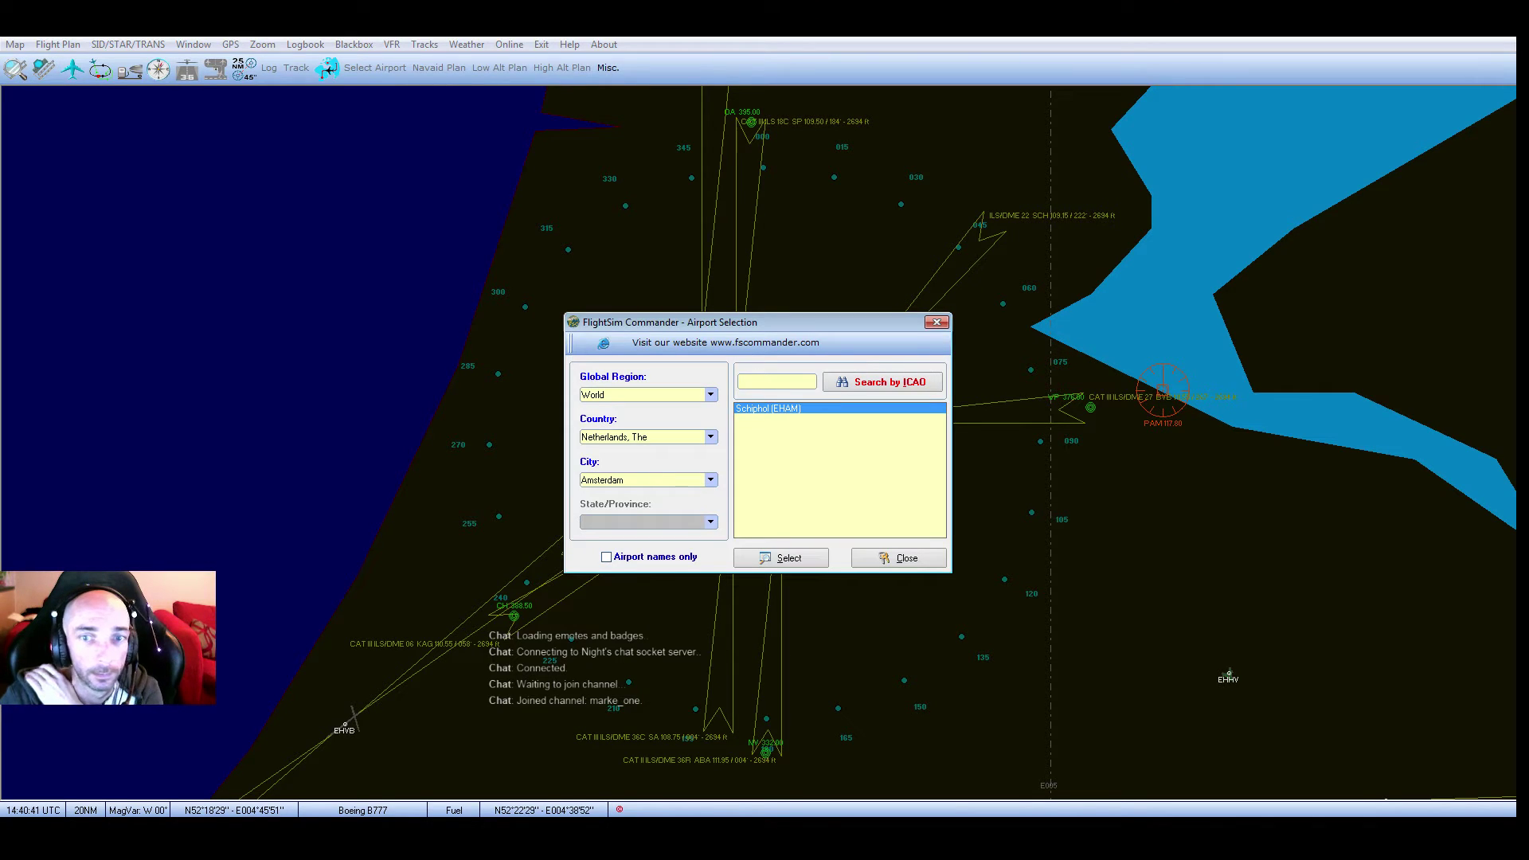
pyautogui.write('EDDM')
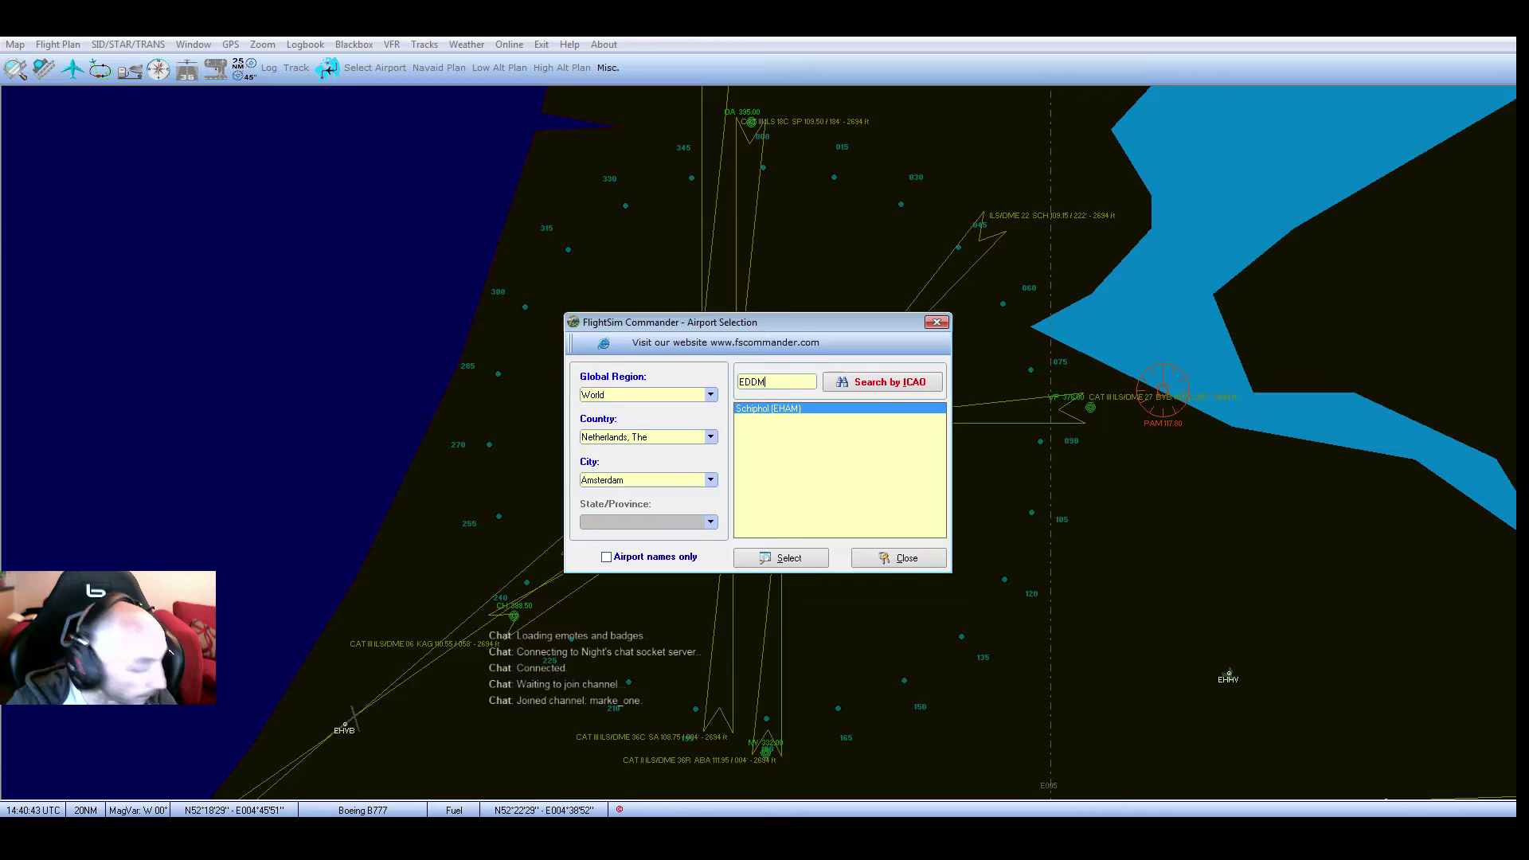
pyautogui.press('Return')
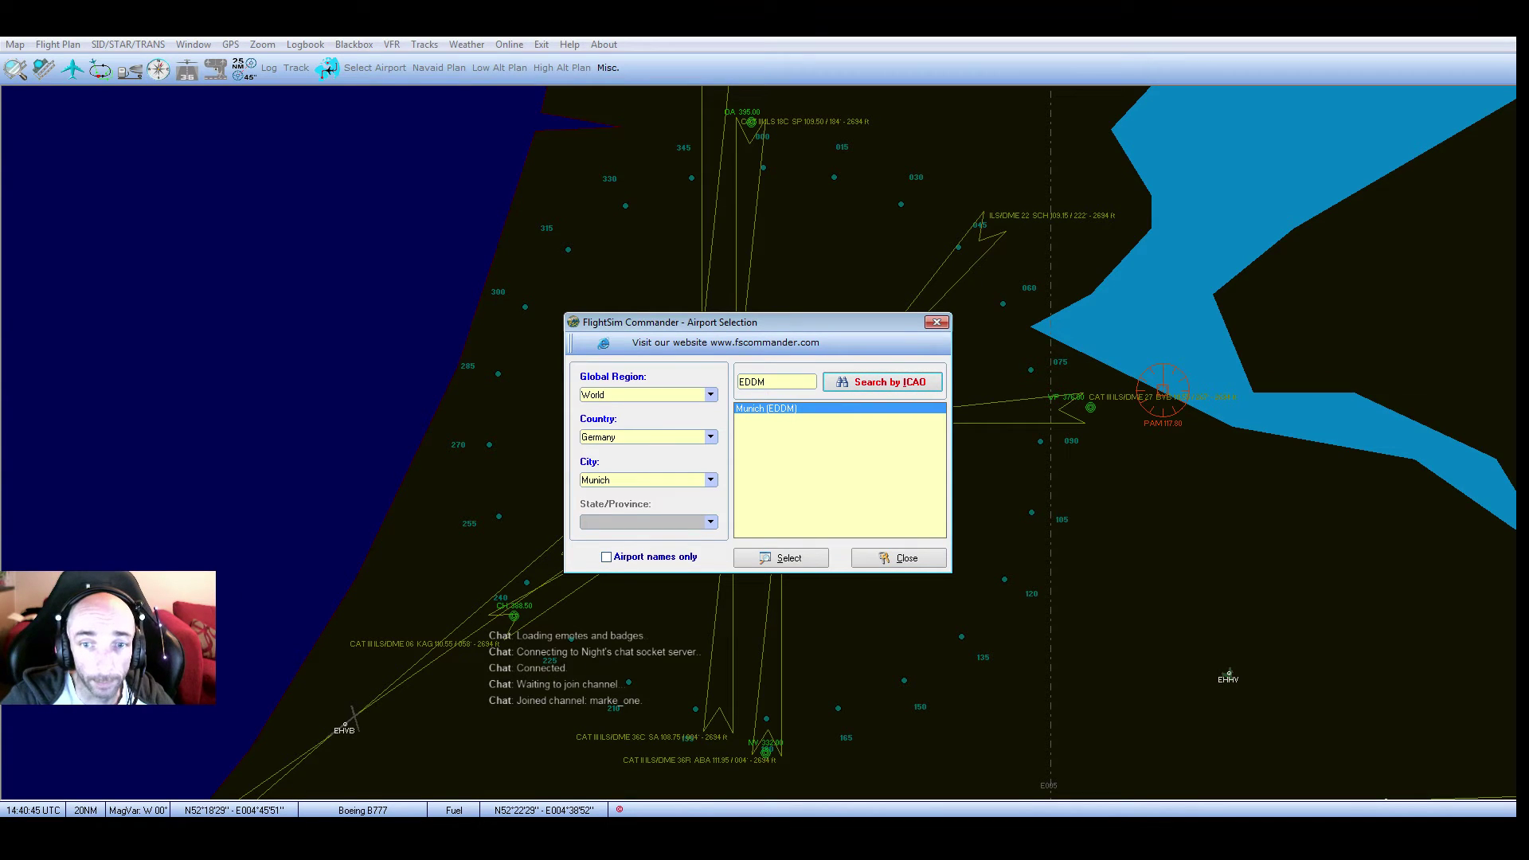
pyautogui.press('Return')
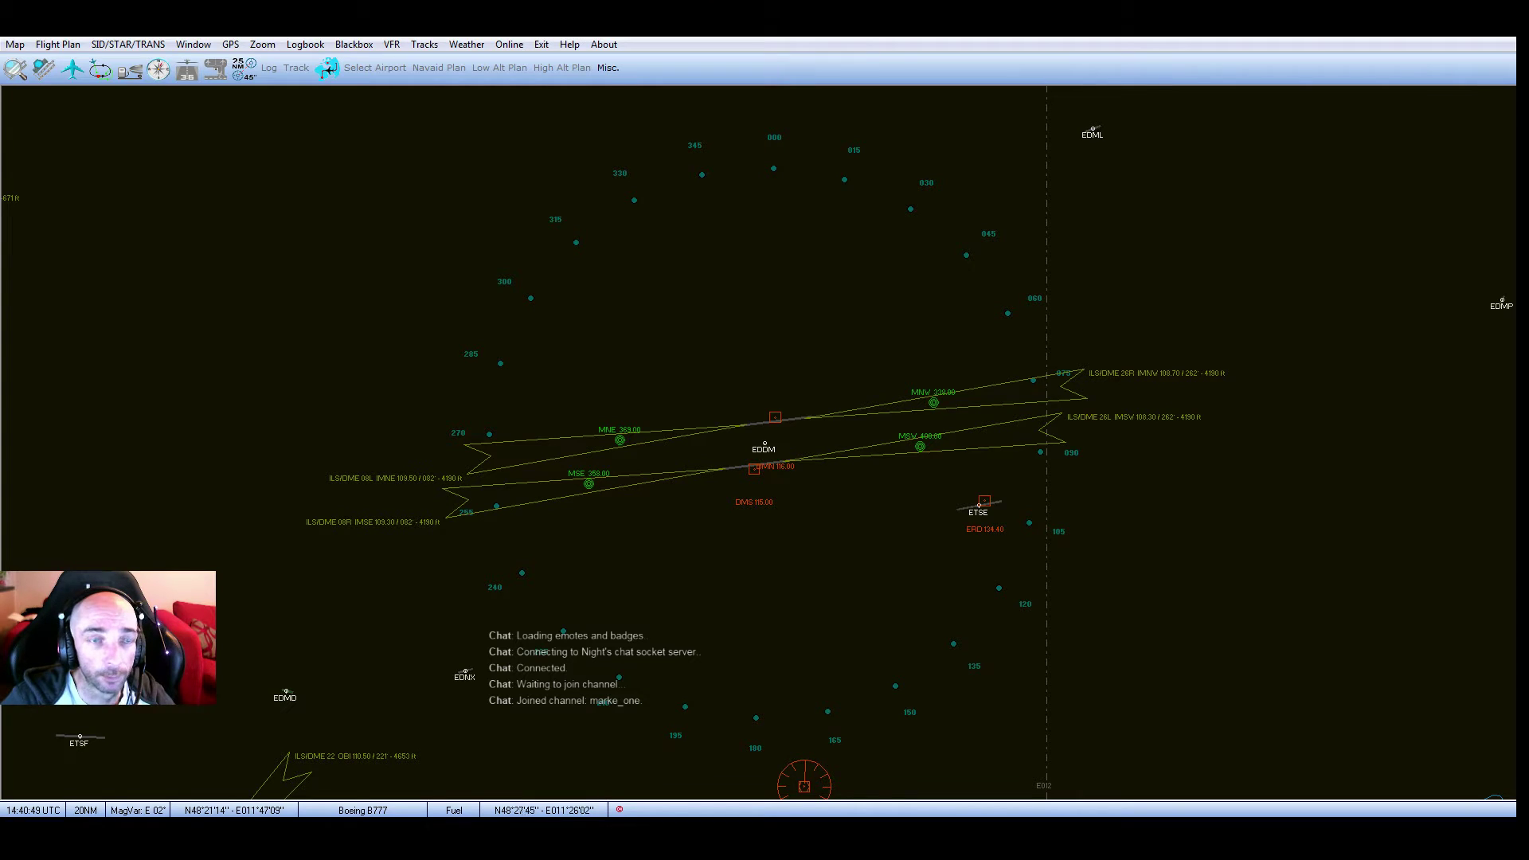
pyautogui.click(57, 44)
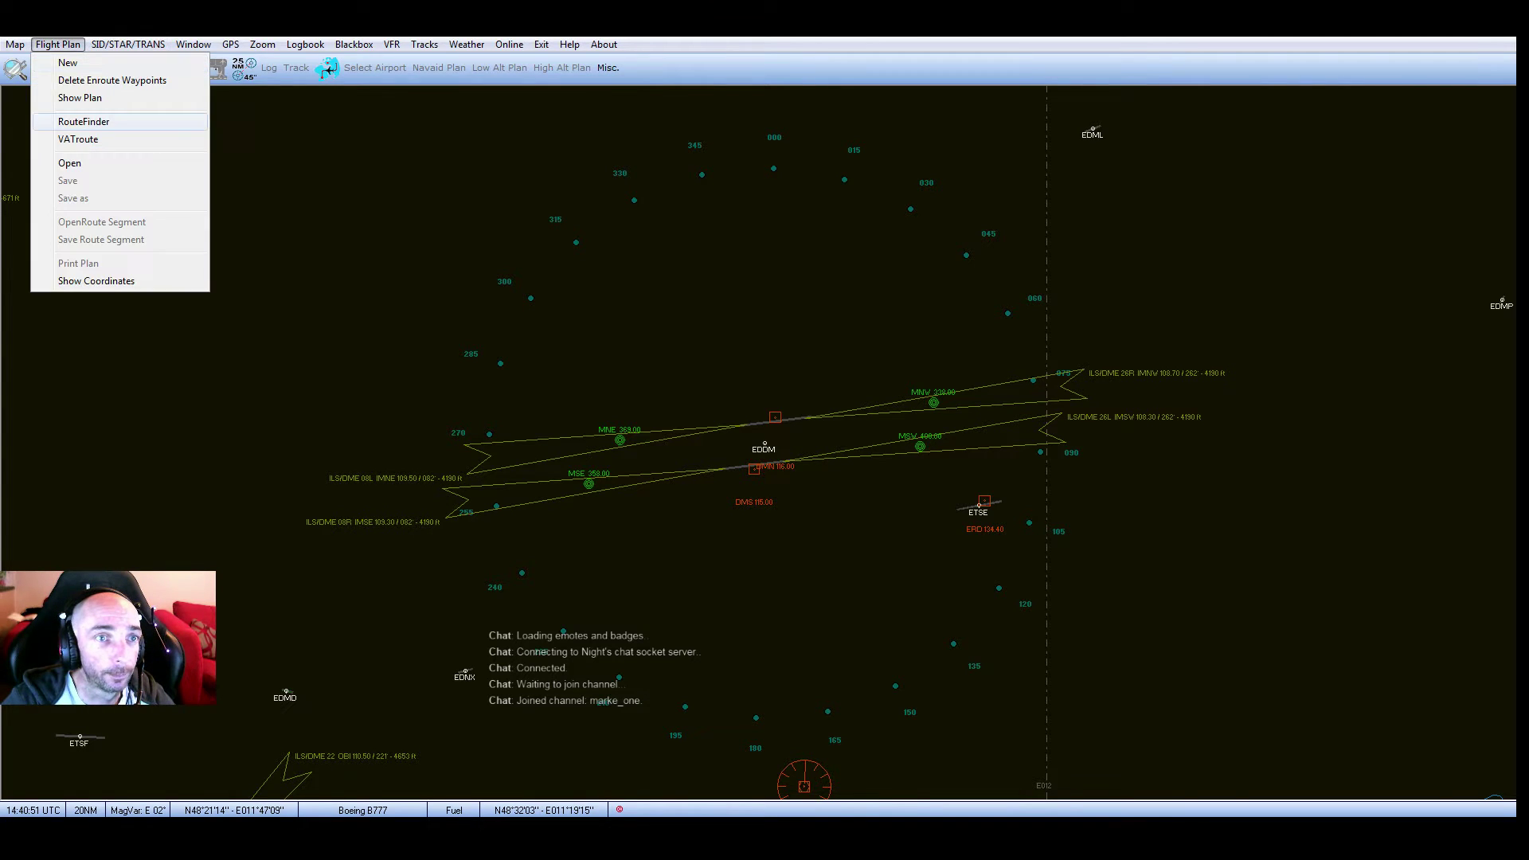
pyautogui.click(83, 121)
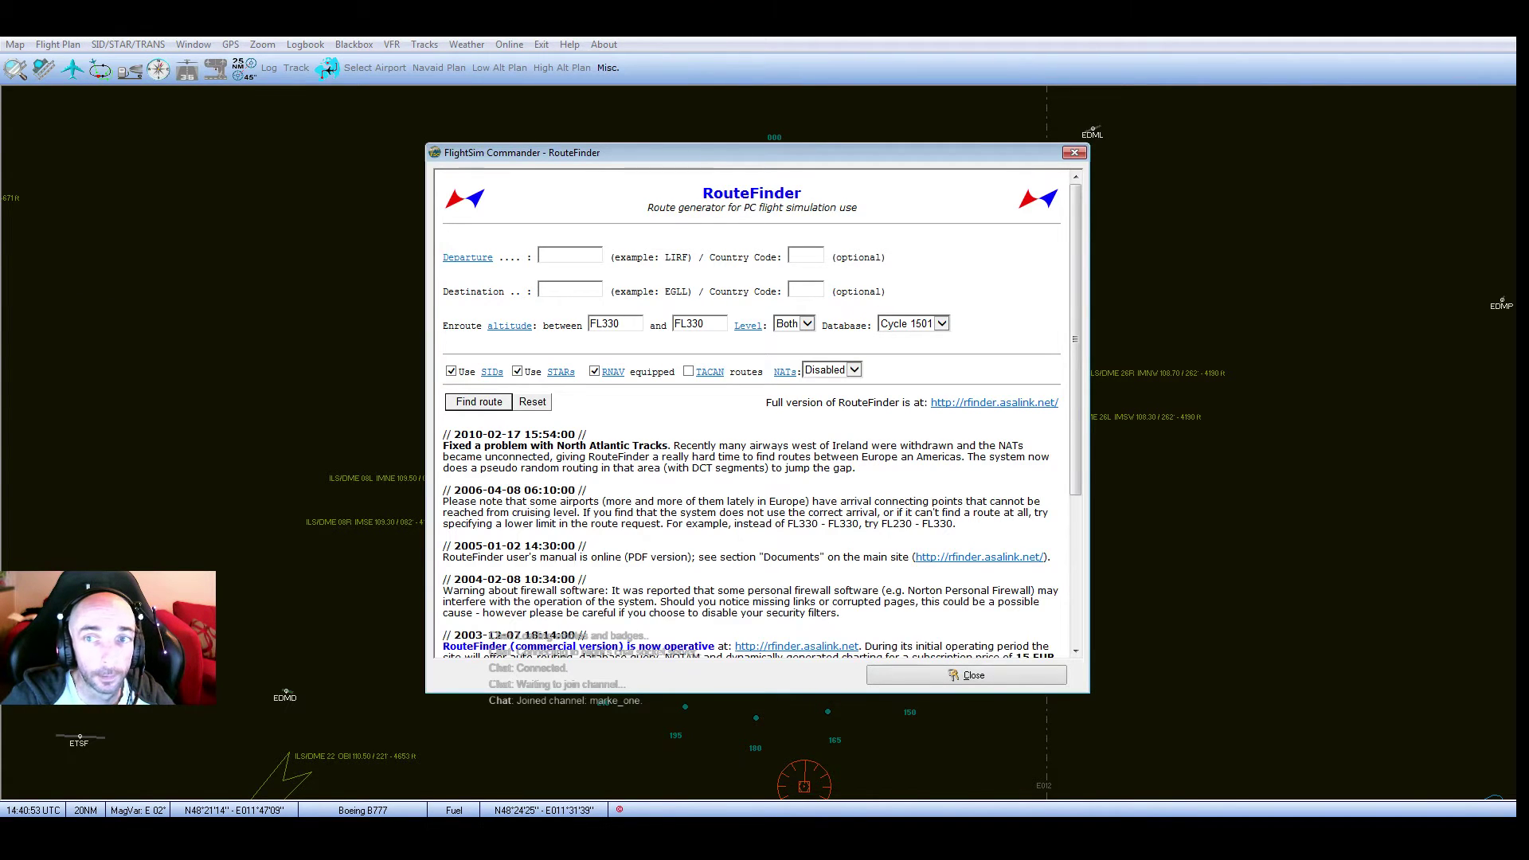
pyautogui.click(1075, 152)
# Generate a route in RouteFinder with departure eddm and destination egkk.
pyautogui.click(58, 44)
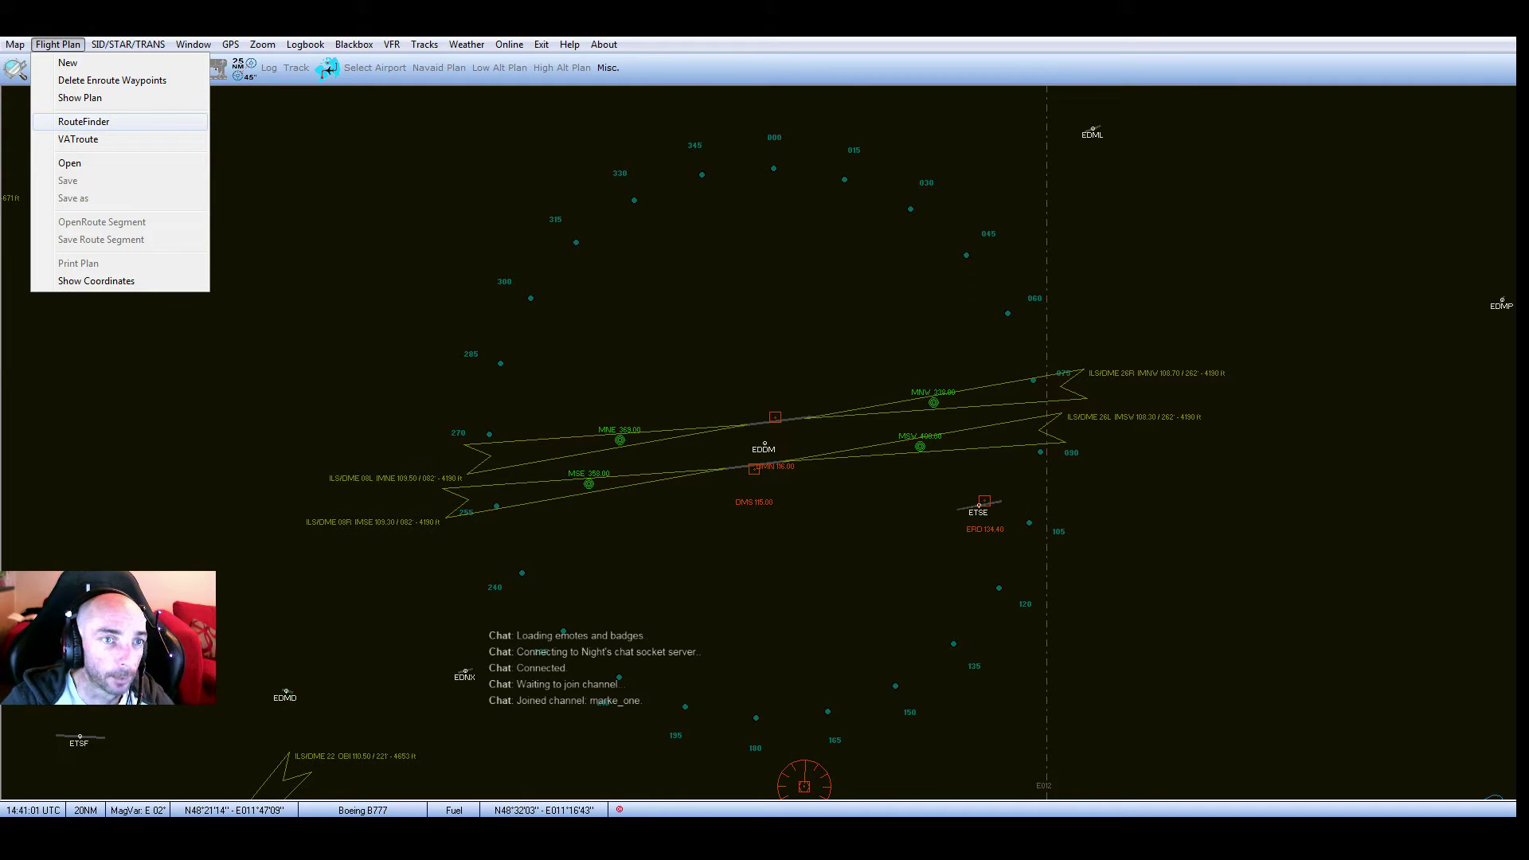
pyautogui.click(83, 121)
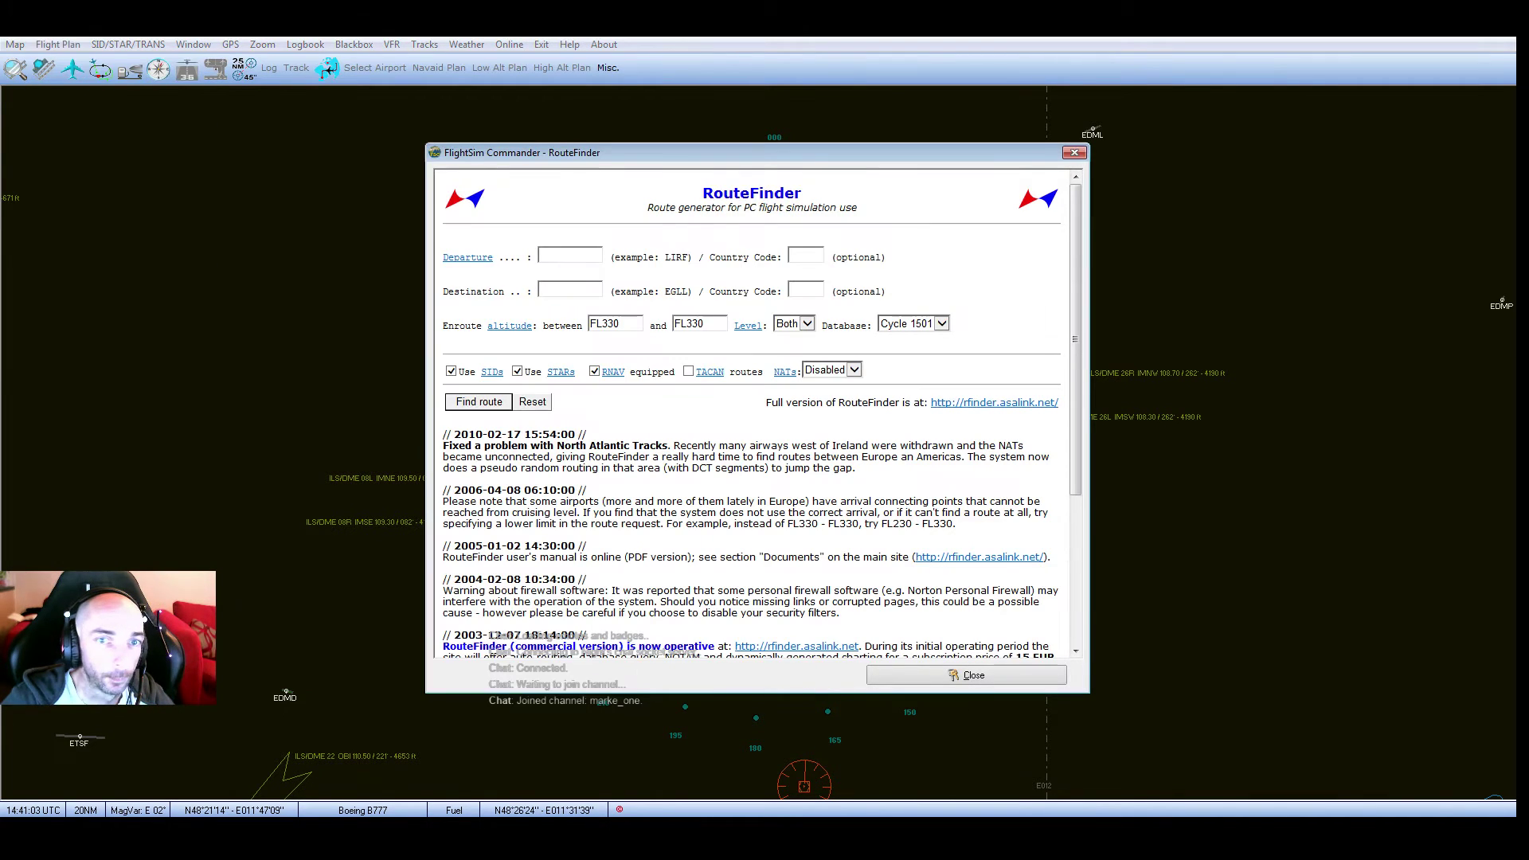
pyautogui.write('eddm')
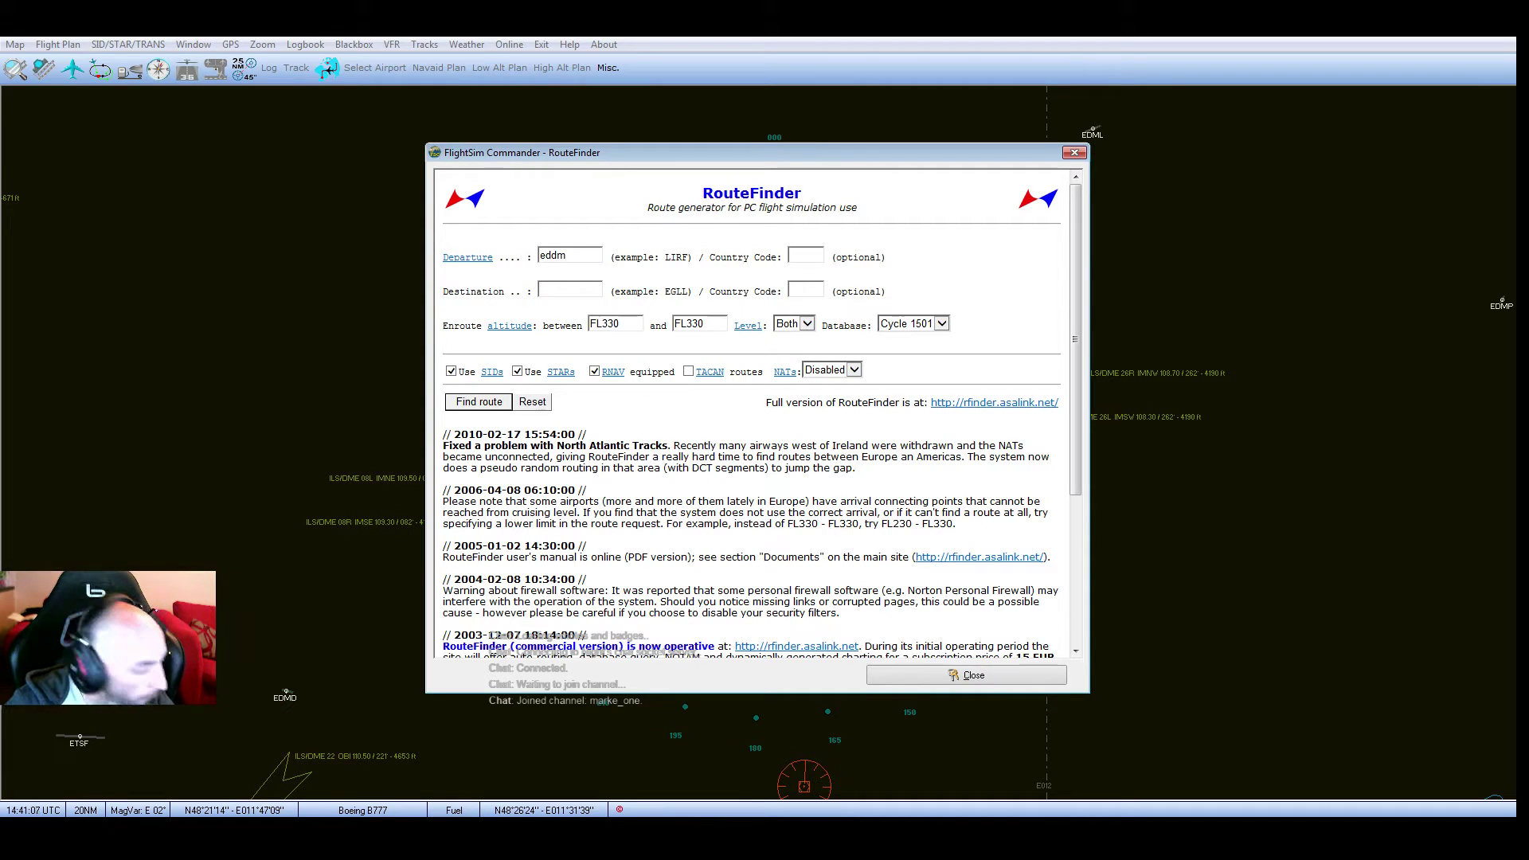
pyautogui.write('egkk')
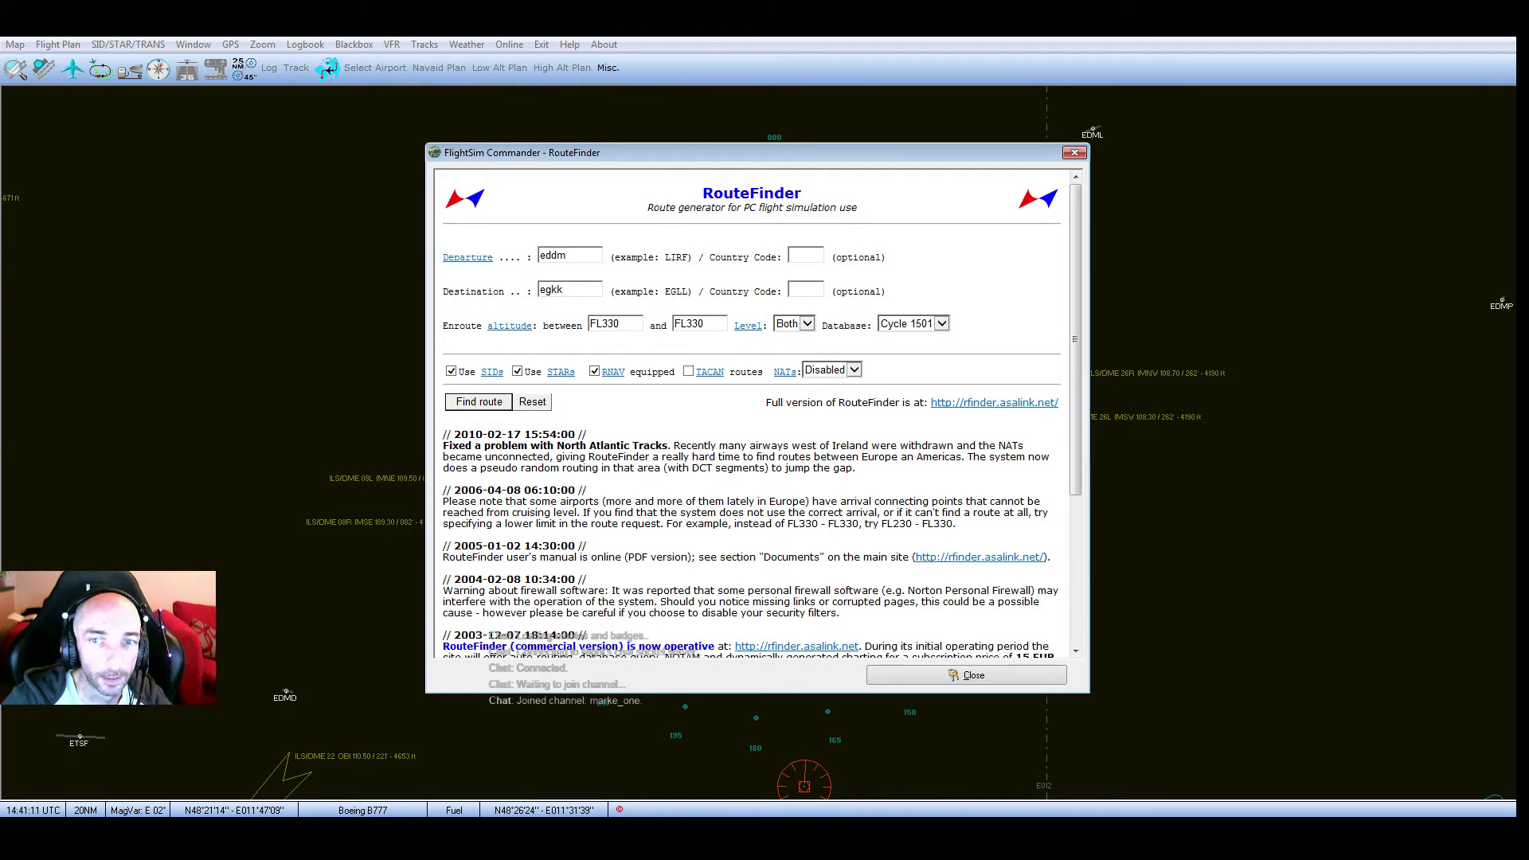
pyautogui.press('Return')
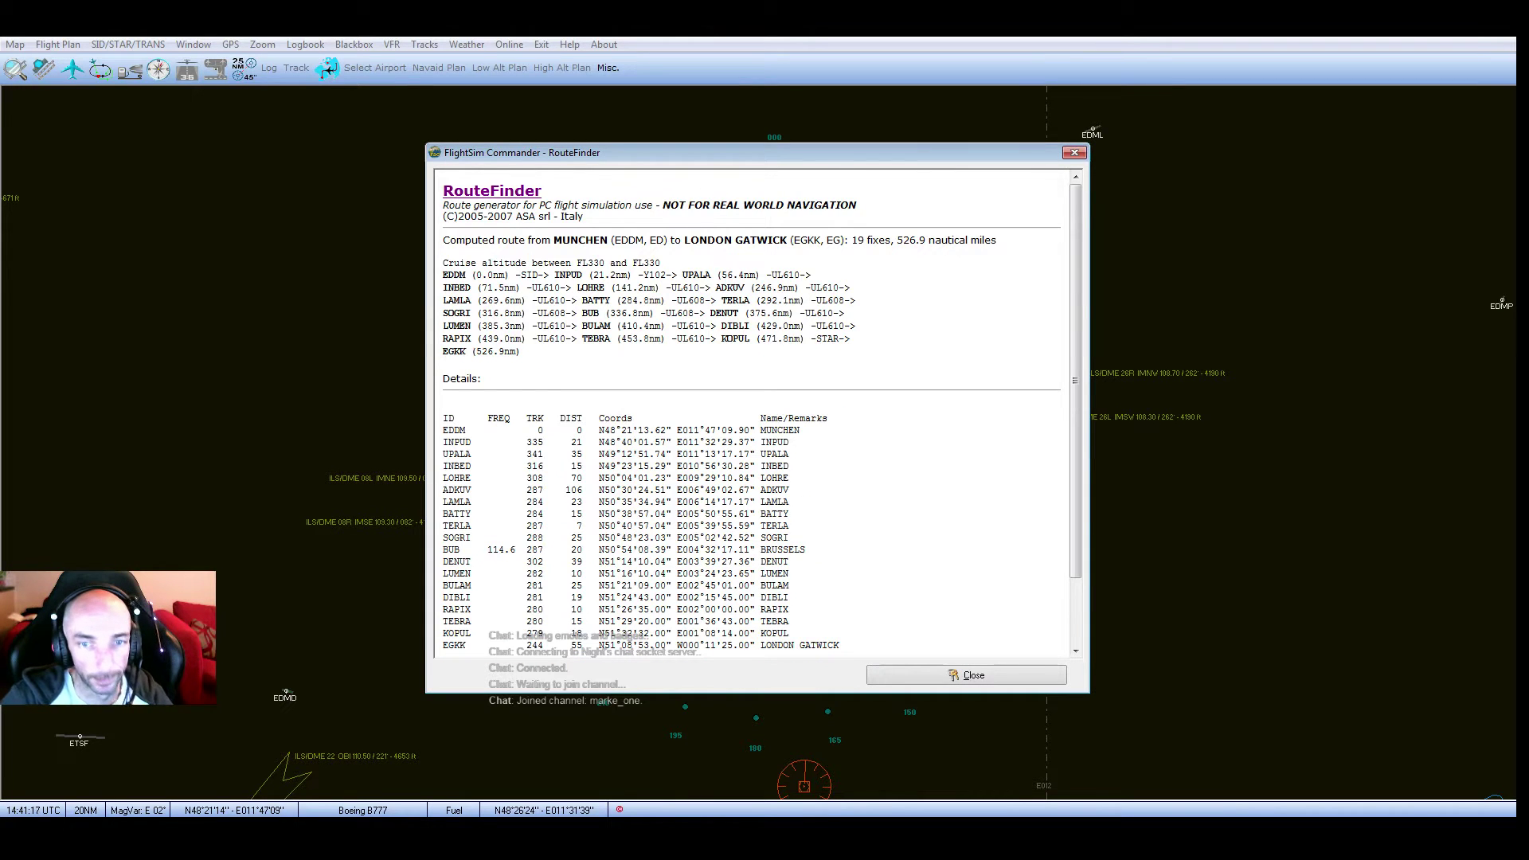
# Copy the one-line route string from EDDM to EGKK beneath the waypoint details and close RouteFinder.
pyautogui.scroll(-3, 751, 414)
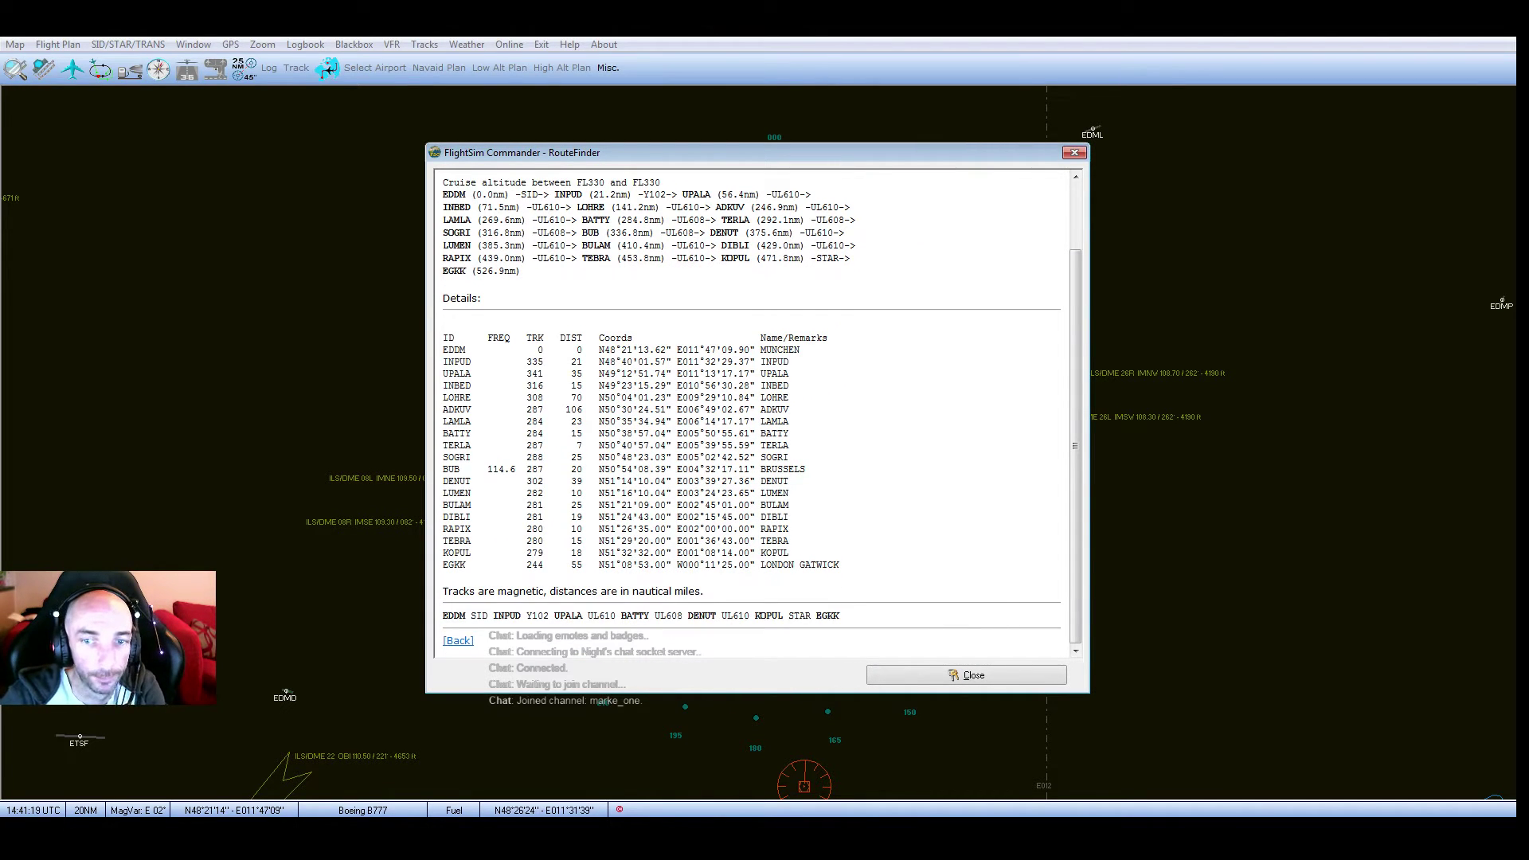
pyautogui.moveTo(841, 615); pyautogui.dragTo(443, 615)
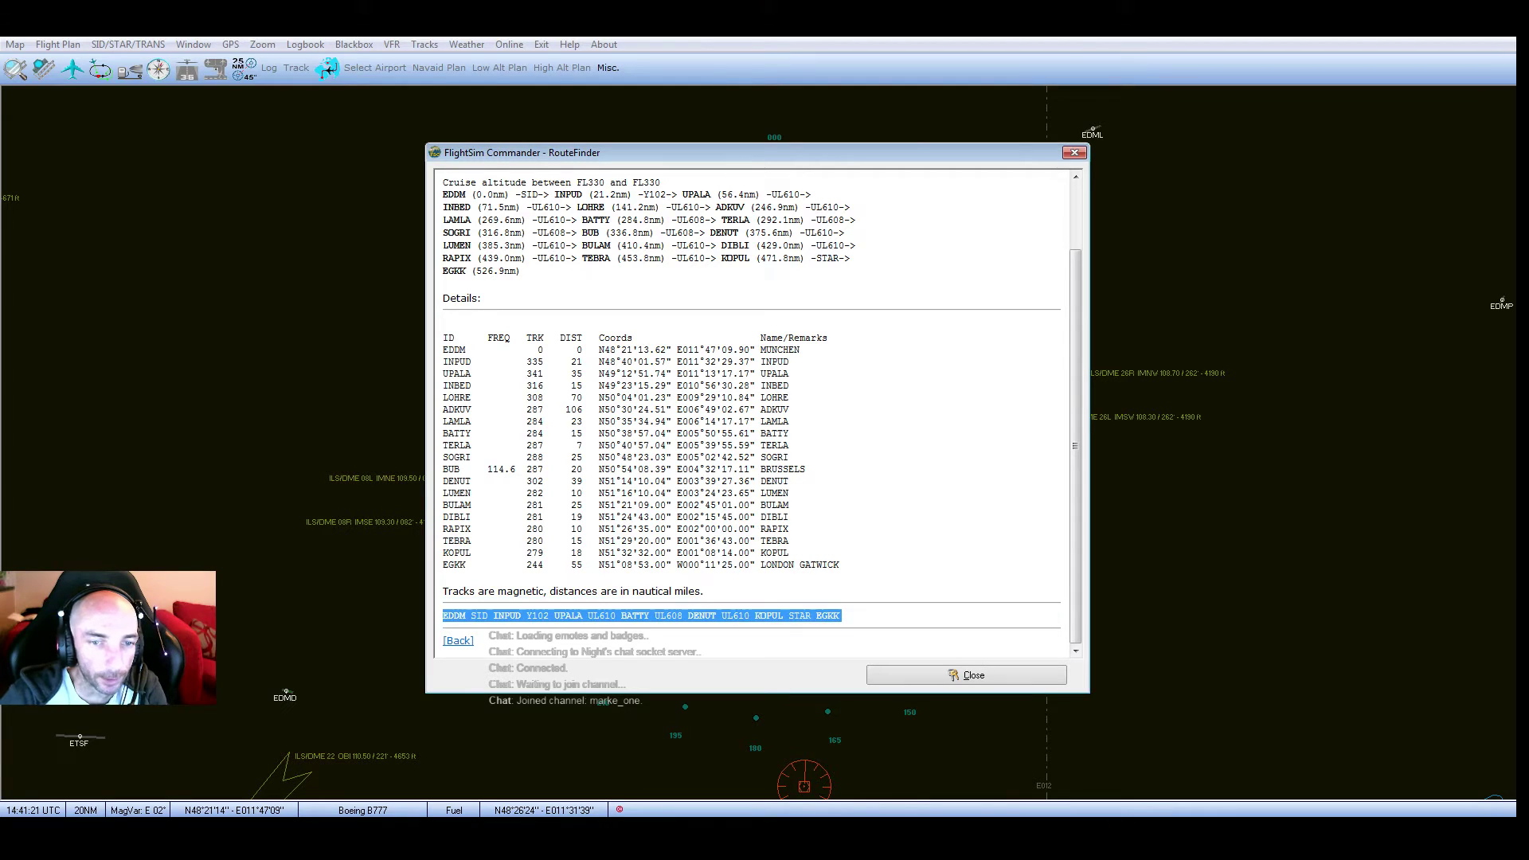
pyautogui.rightClick(453, 618)
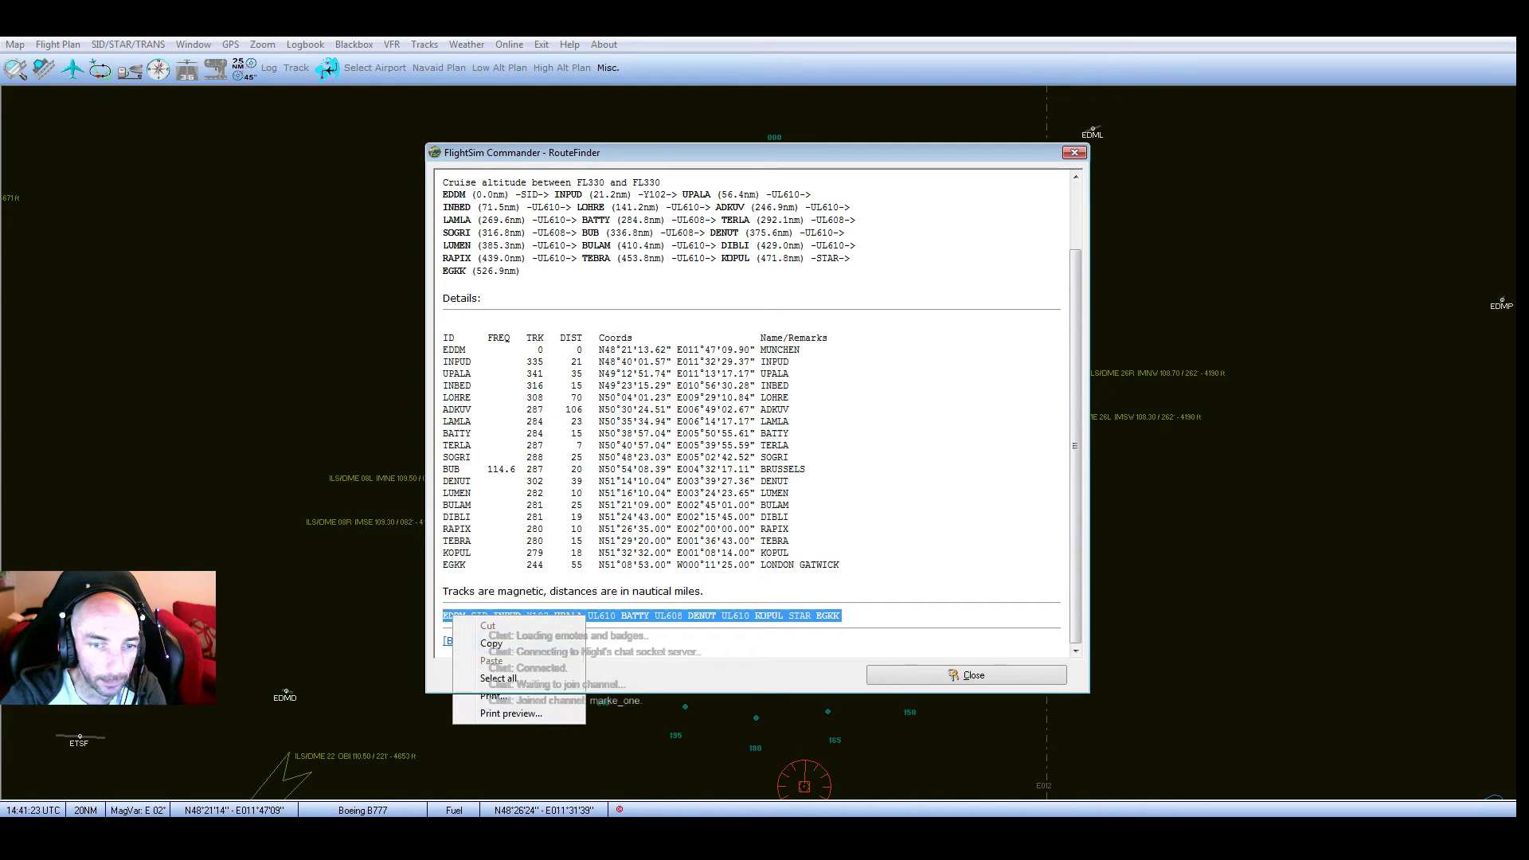
pyautogui.click(492, 643)
pyautogui.press('Escape')
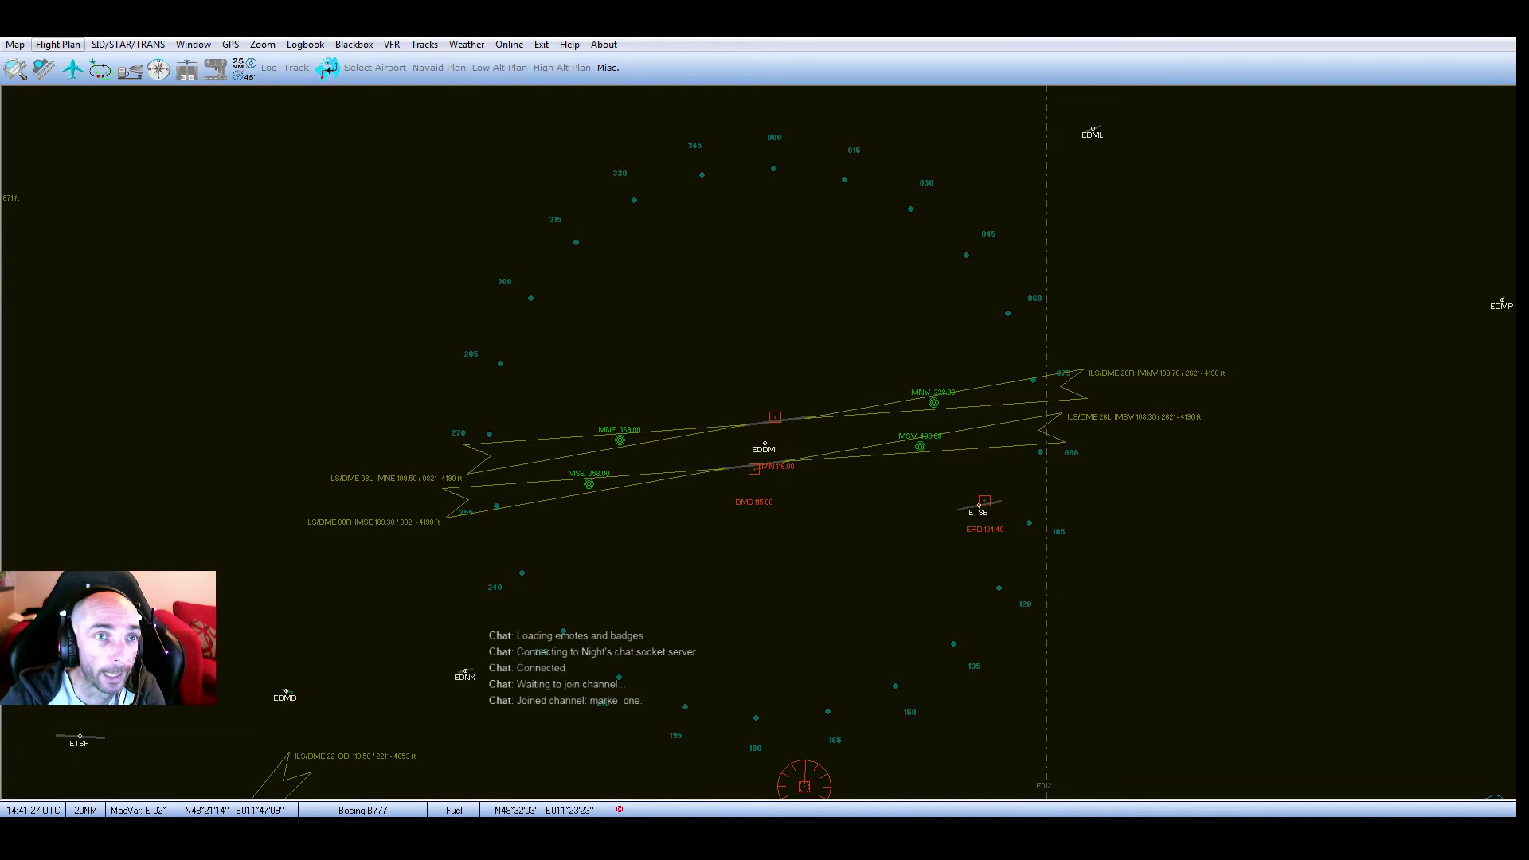
# Create a new flight plan from the copied EDDM to EGKK route string.
pyautogui.click(57, 44)
pyautogui.click(67, 63)
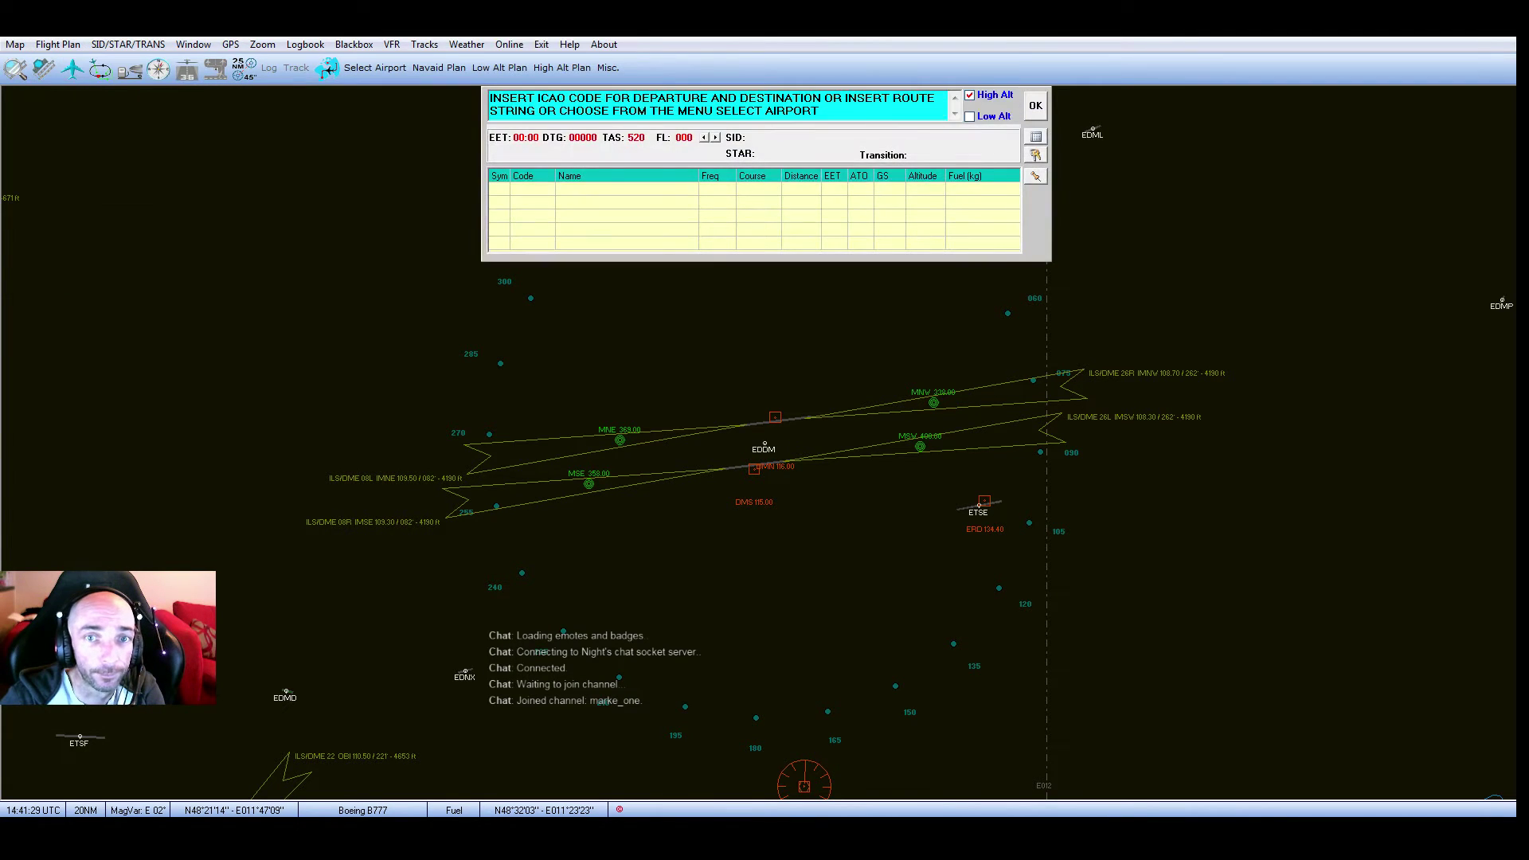
pyautogui.rightClick(652, 103)
pyautogui.click(677, 174)
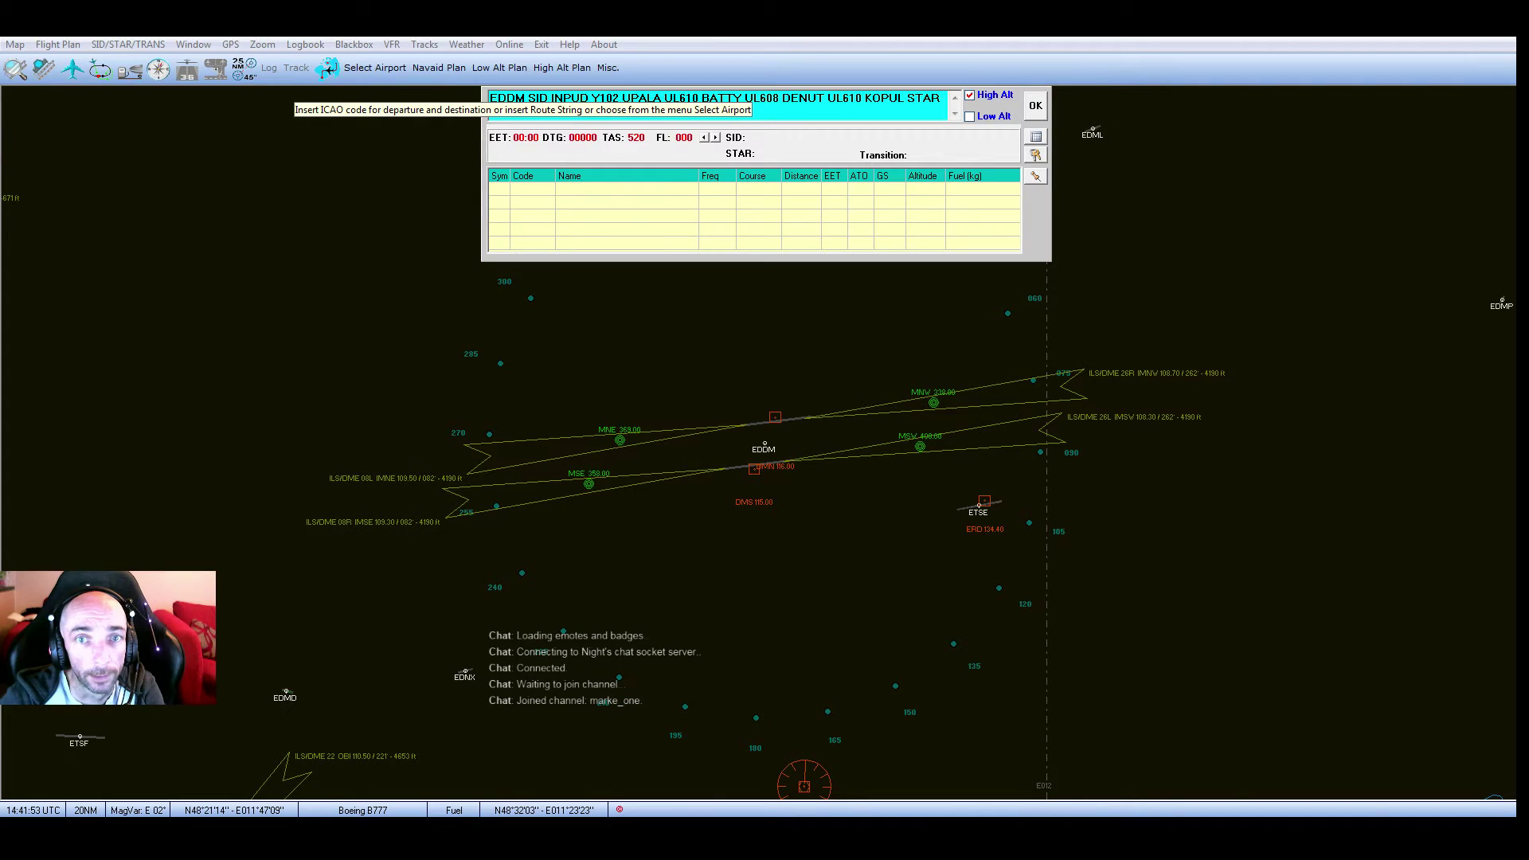
pyautogui.click(509, 111)
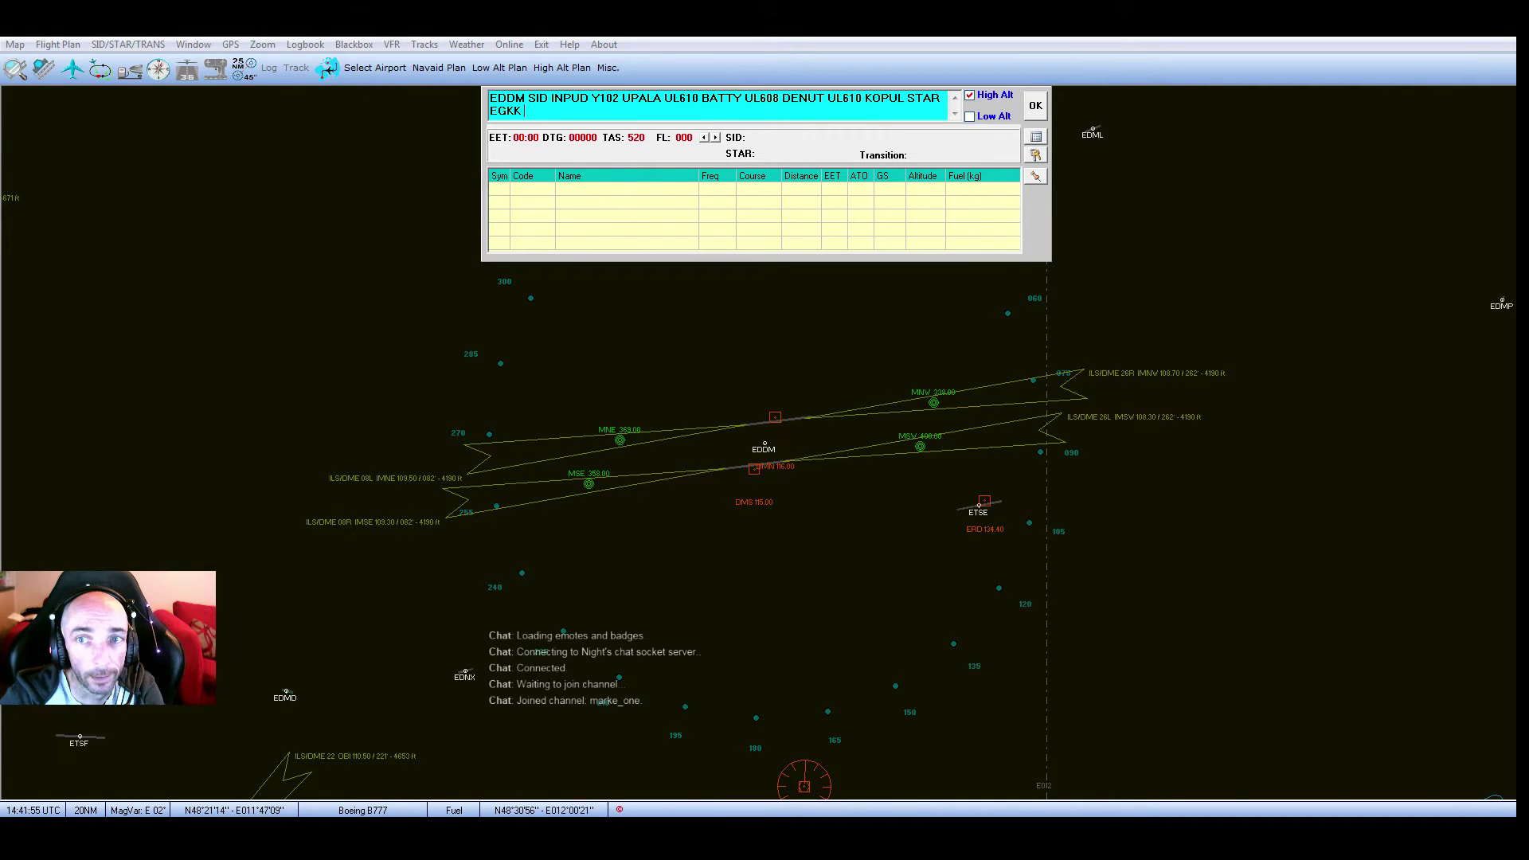
pyautogui.click(1034, 105)
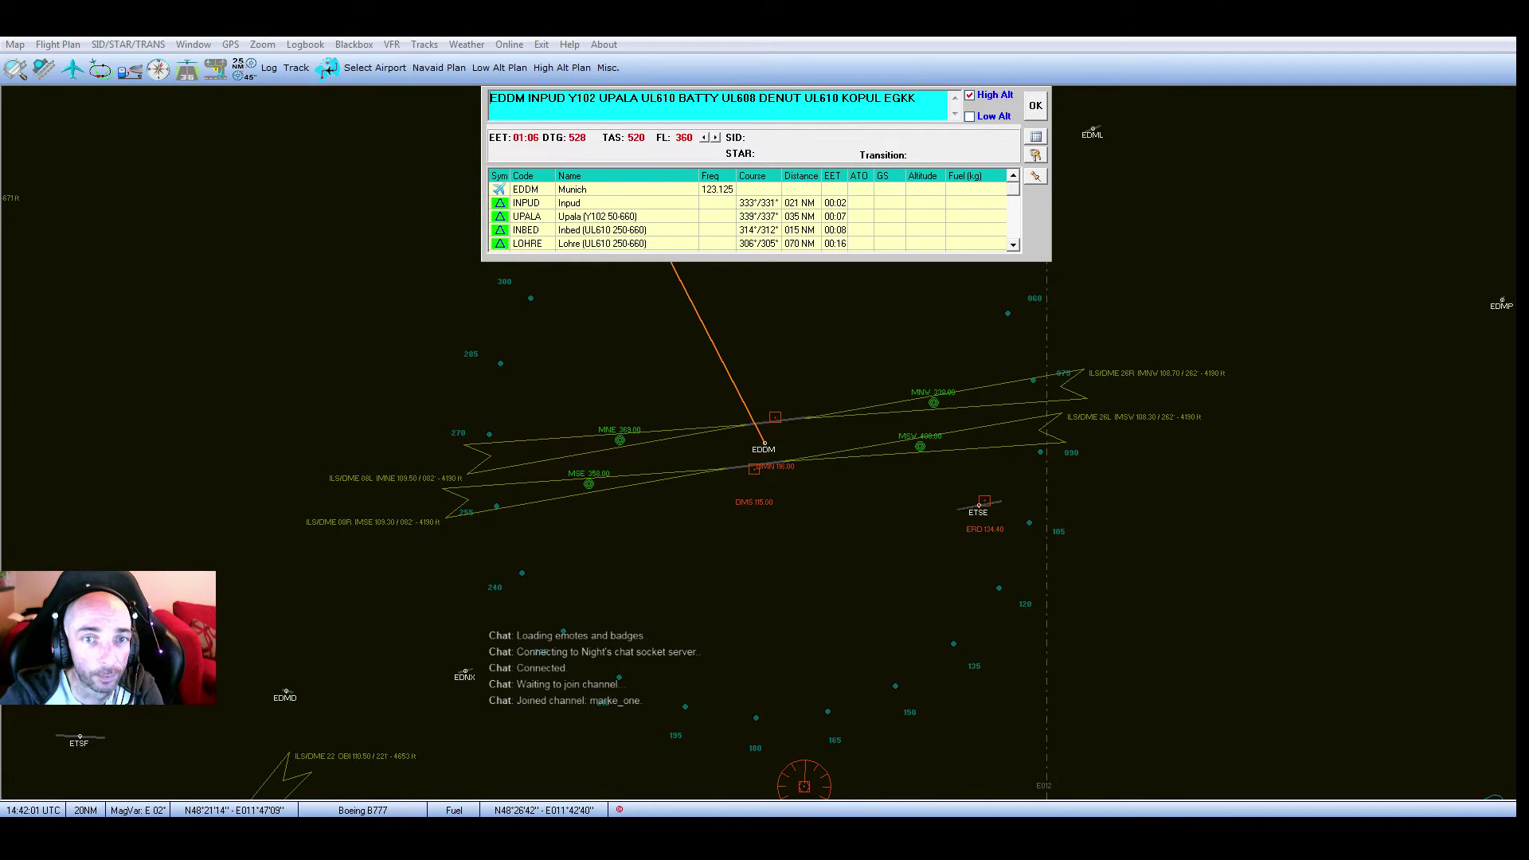
# Examine the flight plan's waypoint list and the route on the map around INPUD, UPALA, INBED and LOHRE.
pyautogui.click(601, 203)
pyautogui.click(601, 217)
pyautogui.click(601, 230)
pyautogui.click(601, 244)
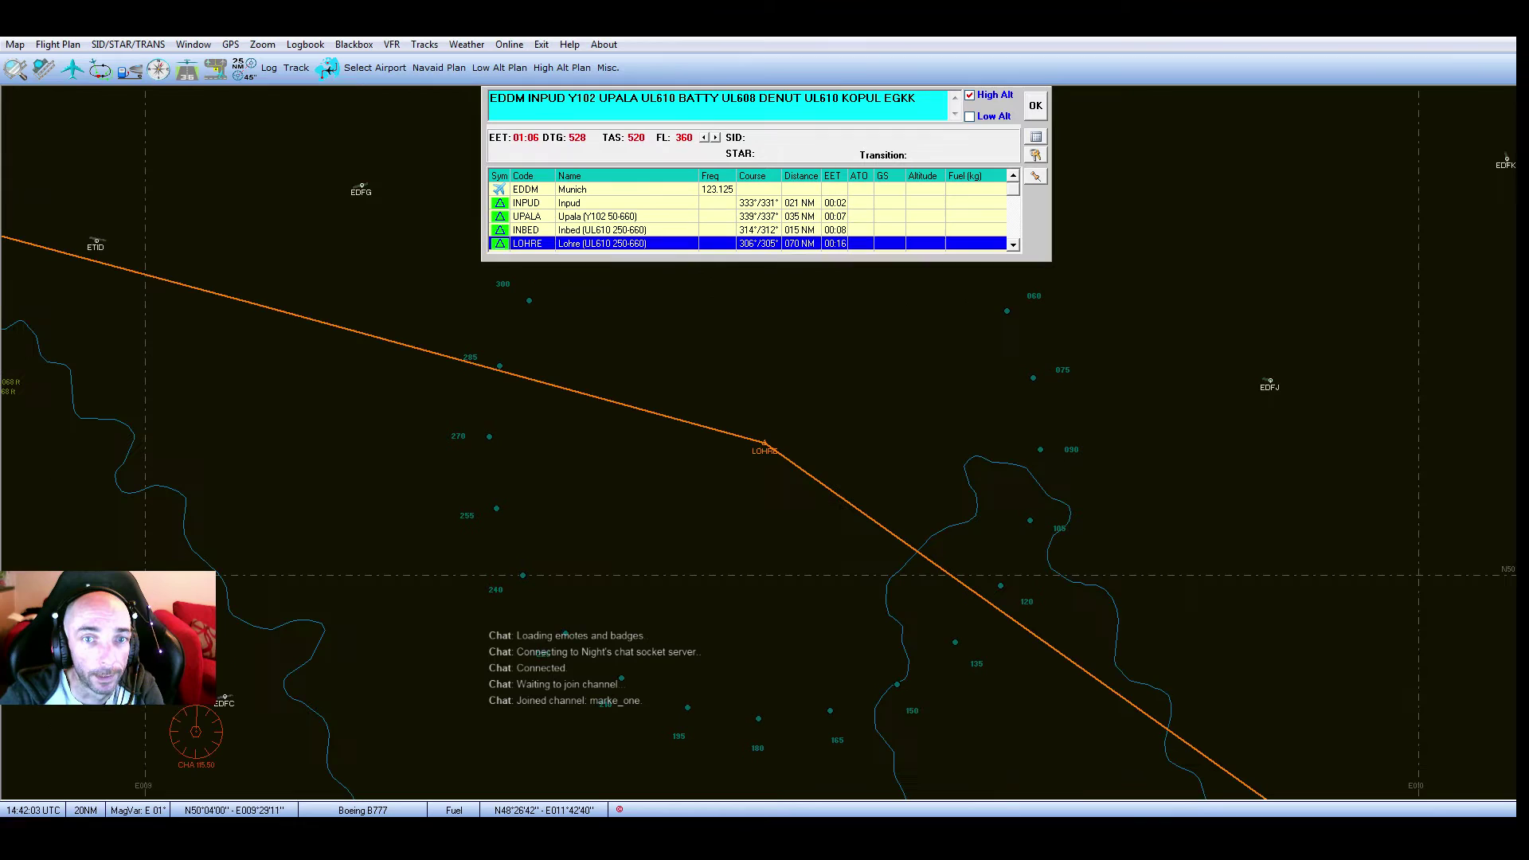
pyautogui.scroll(-5, 749, 216)
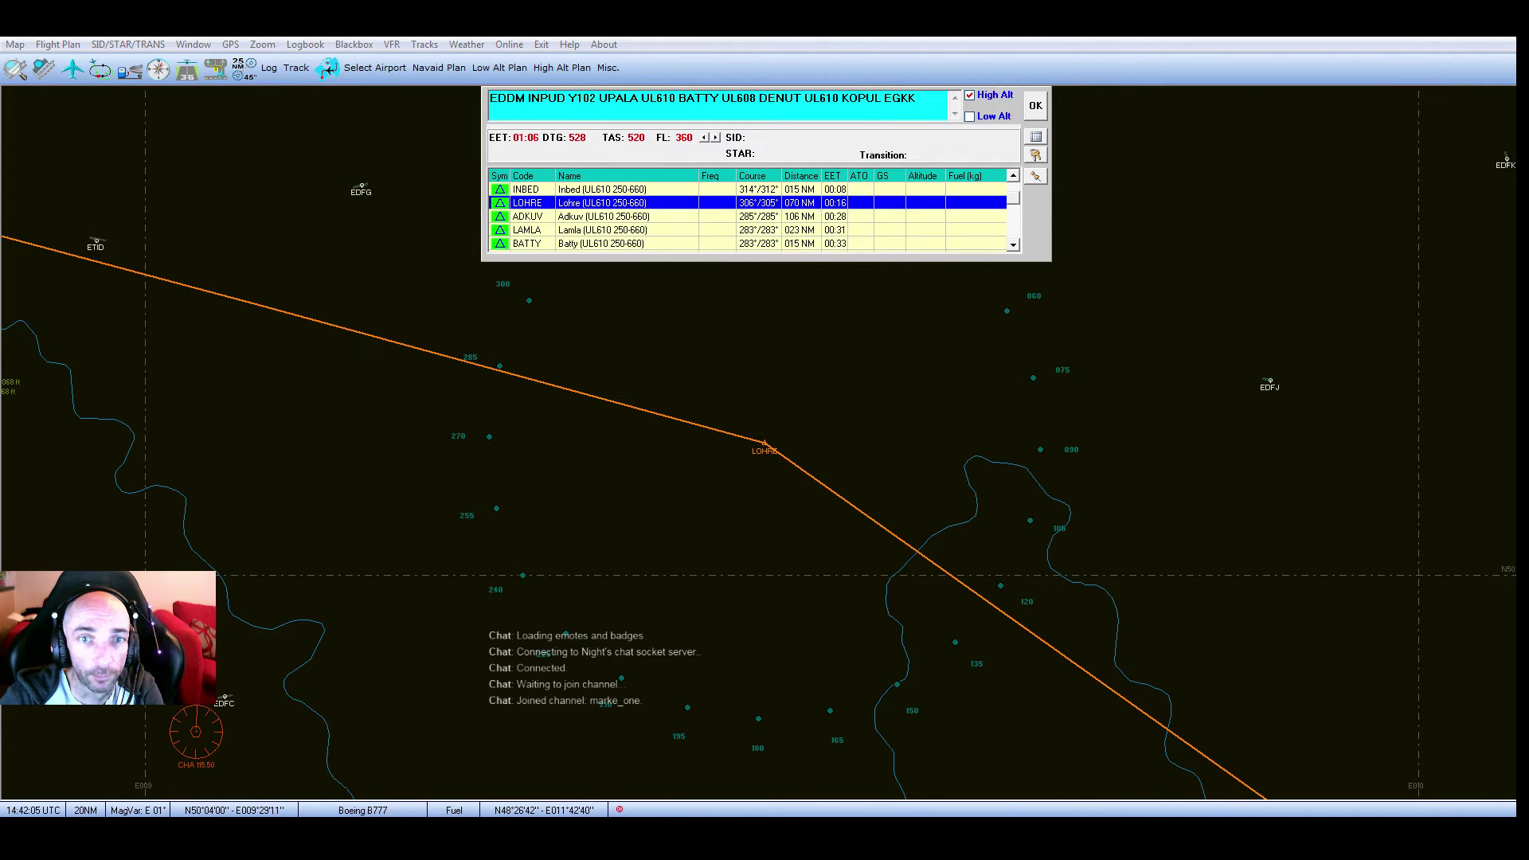
pyautogui.scroll(-1, 748, 216)
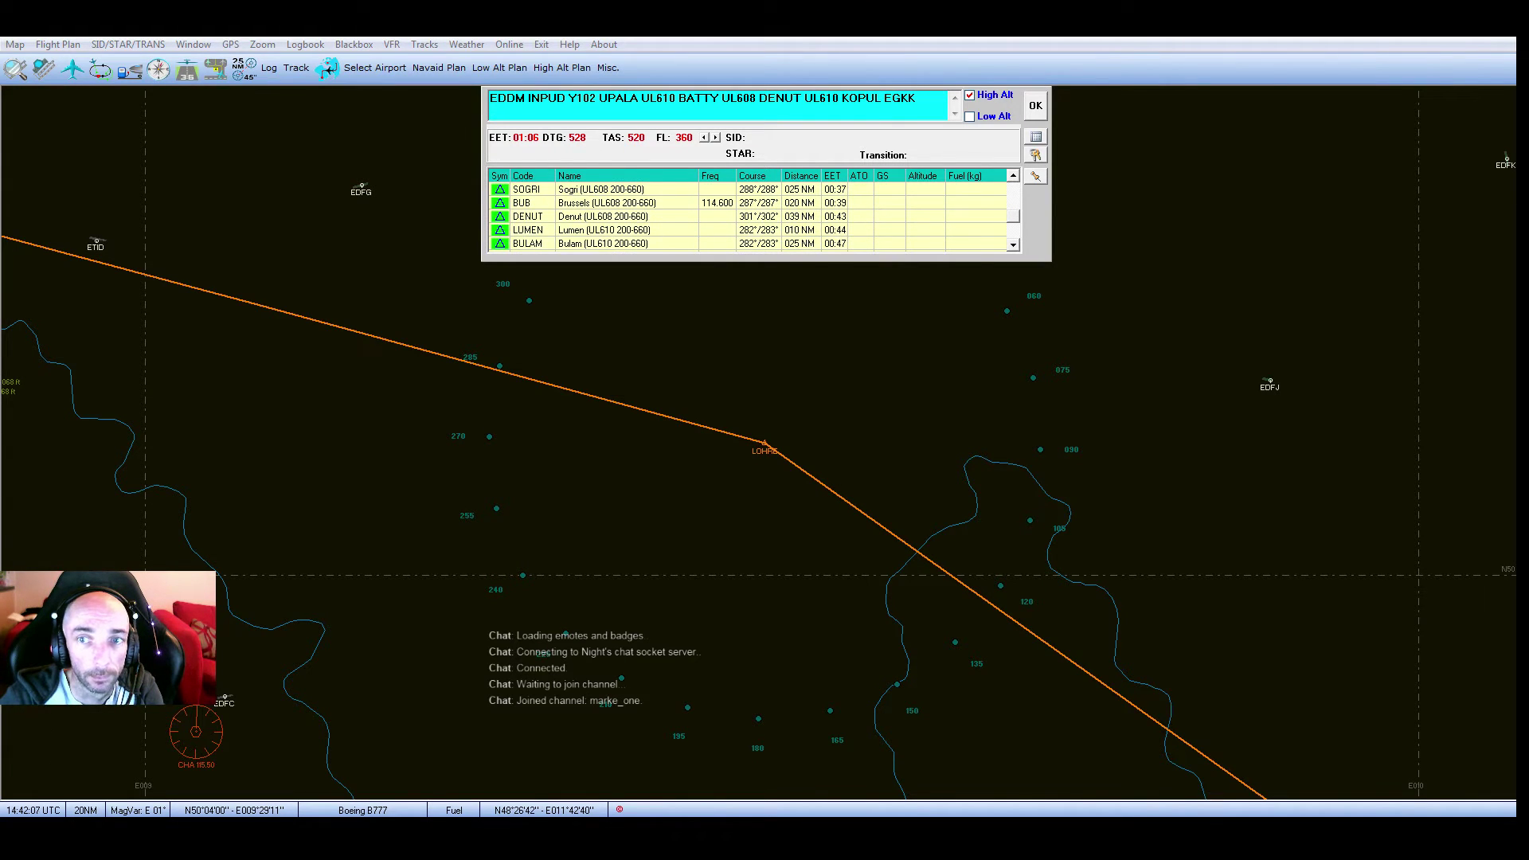
pyautogui.scroll(8, 749, 216)
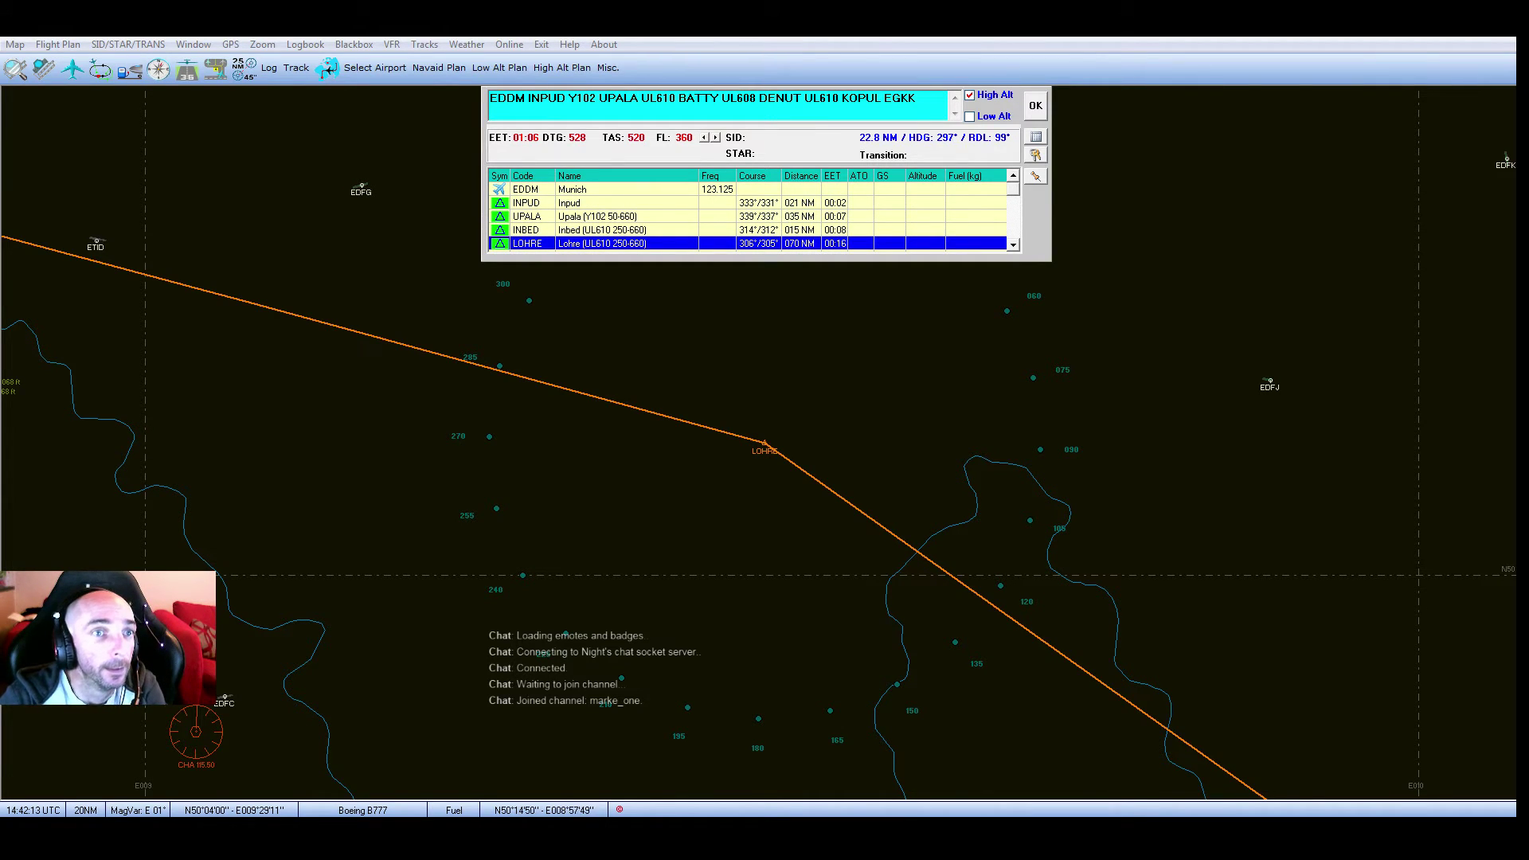
pyautogui.click(57, 45)
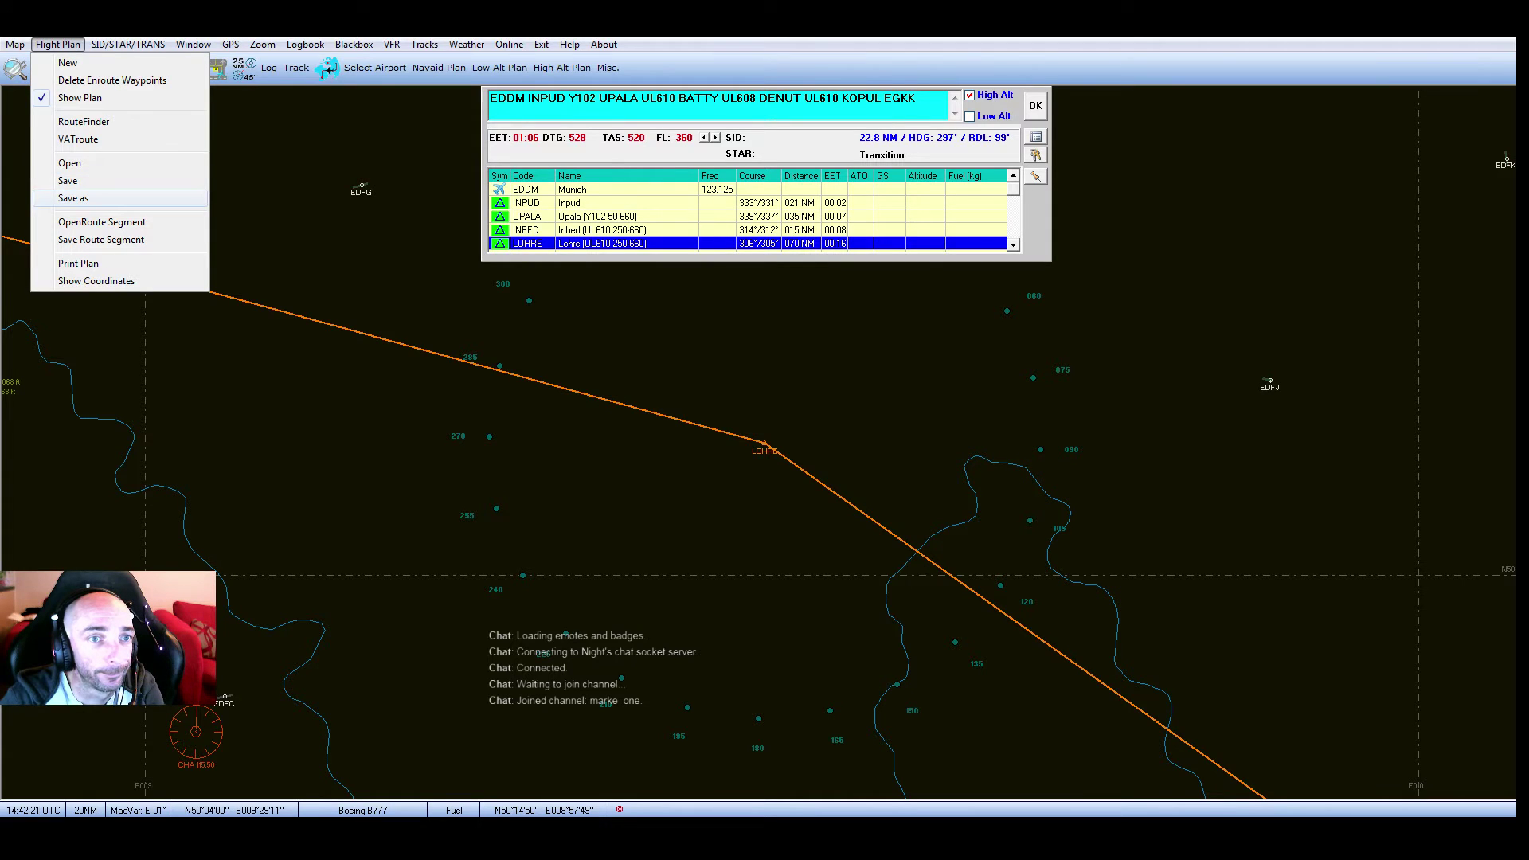
pyautogui.click(96, 198)
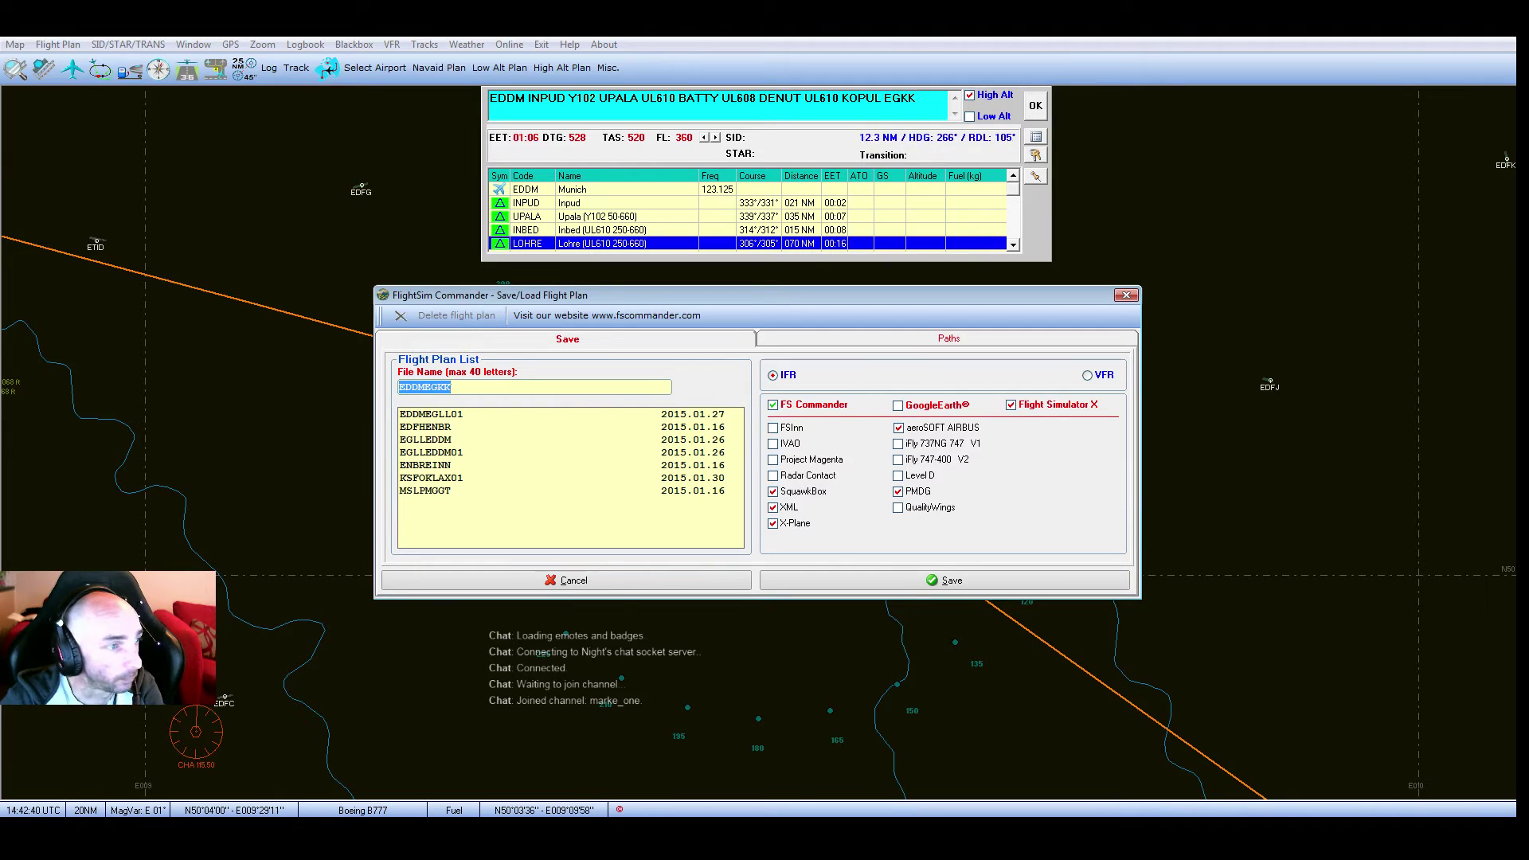
pyautogui.moveTo(1, 358)
pyautogui.hotkey('alt', 'Tab')
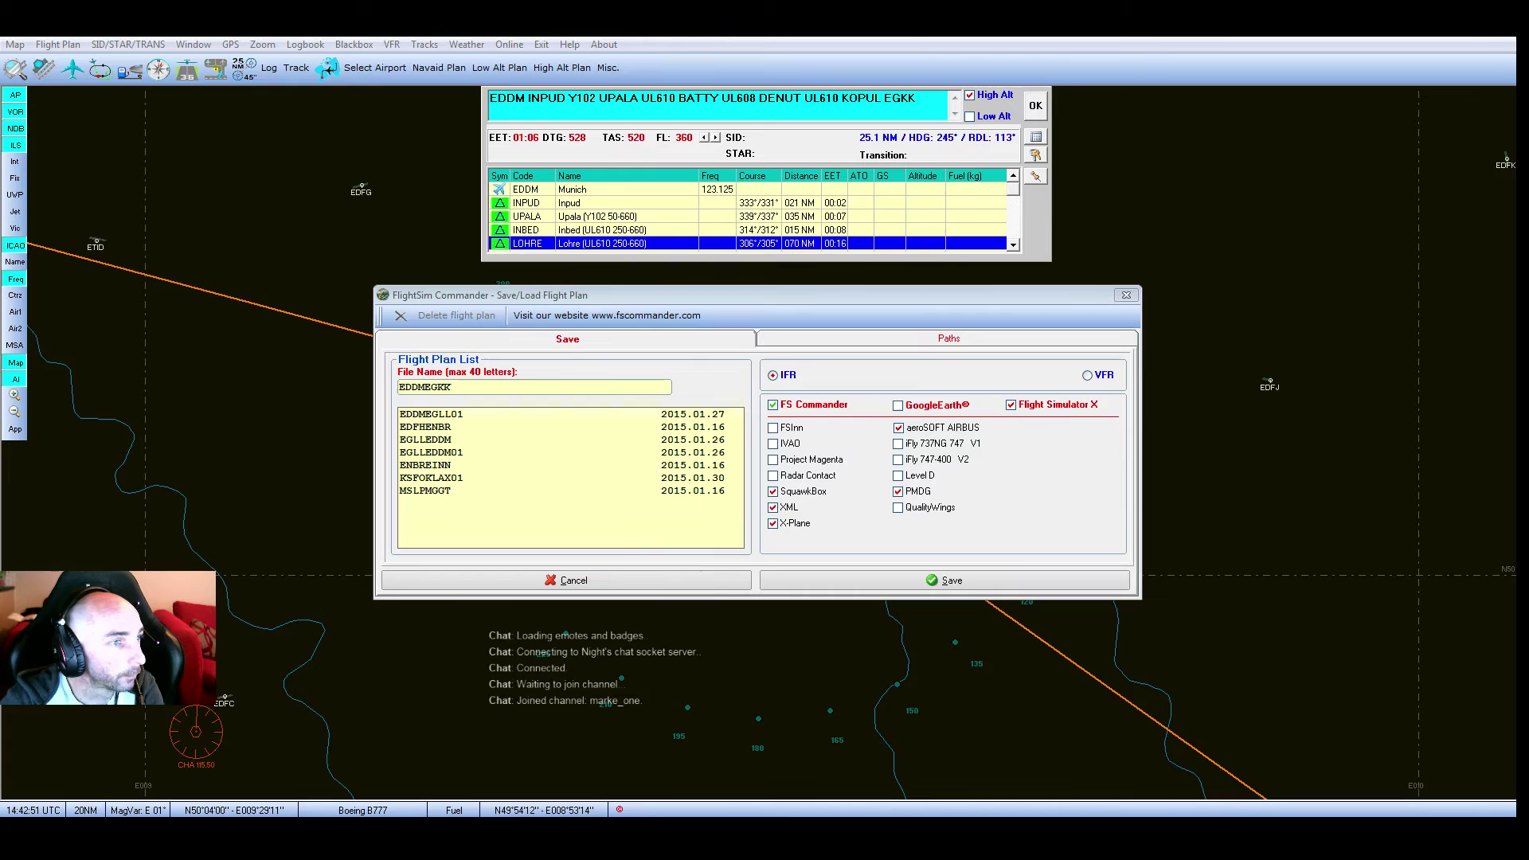
pyautogui.moveTo(0, 215); pyautogui.dragTo(775, 136)
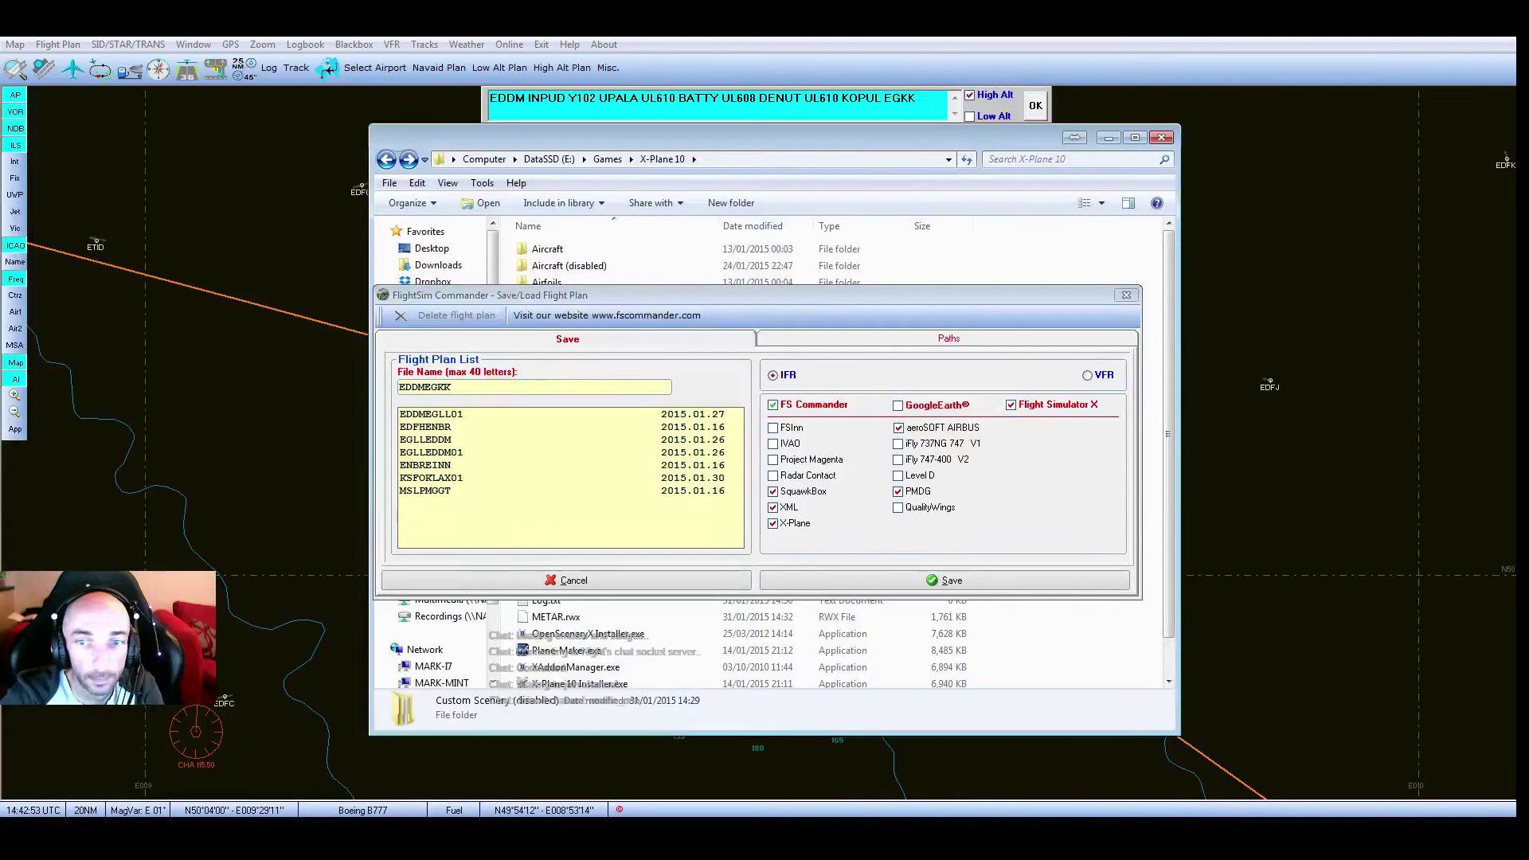
pyautogui.click(1126, 294)
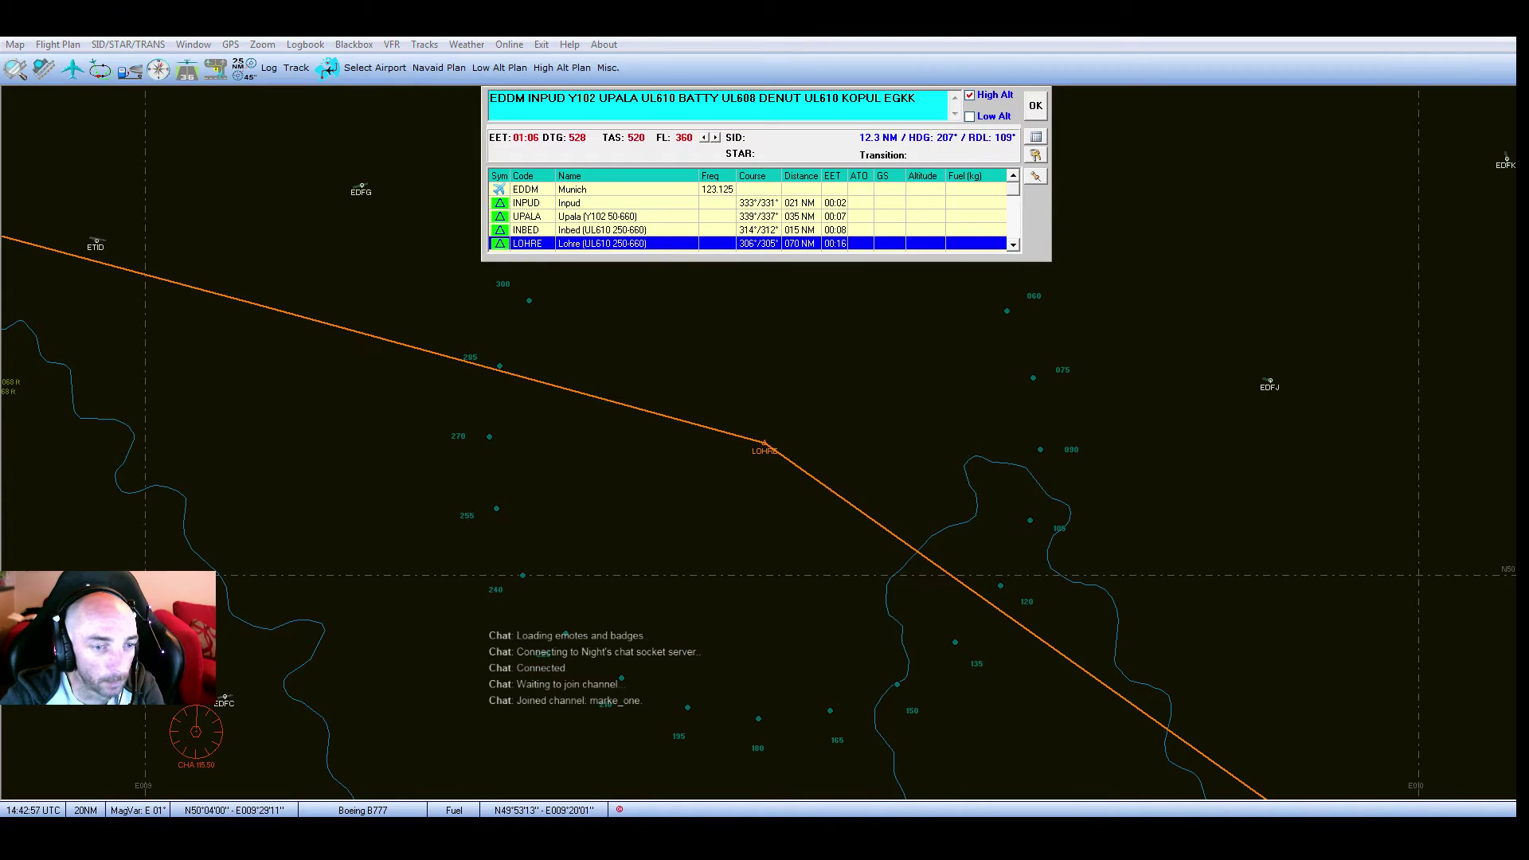
# Switch to the X-Plane 10 file window and open Aircraft > Heavy Metal > 777 Worldliner Professional > plugins > T7Avionics > routes.
pyautogui.hotkey('alt', 'Tab')
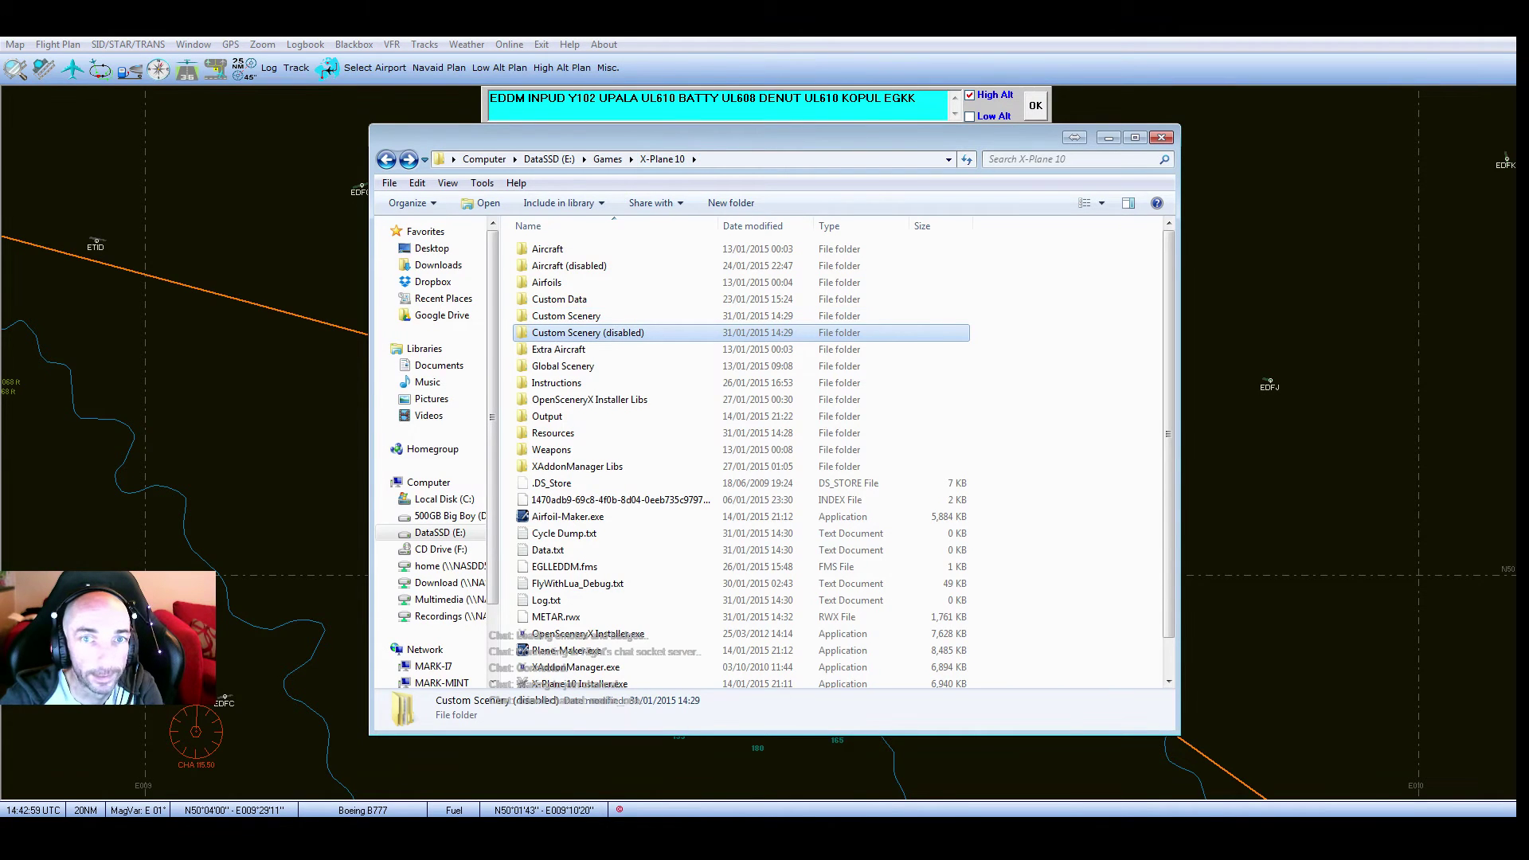
pyautogui.doubleClick(548, 249)
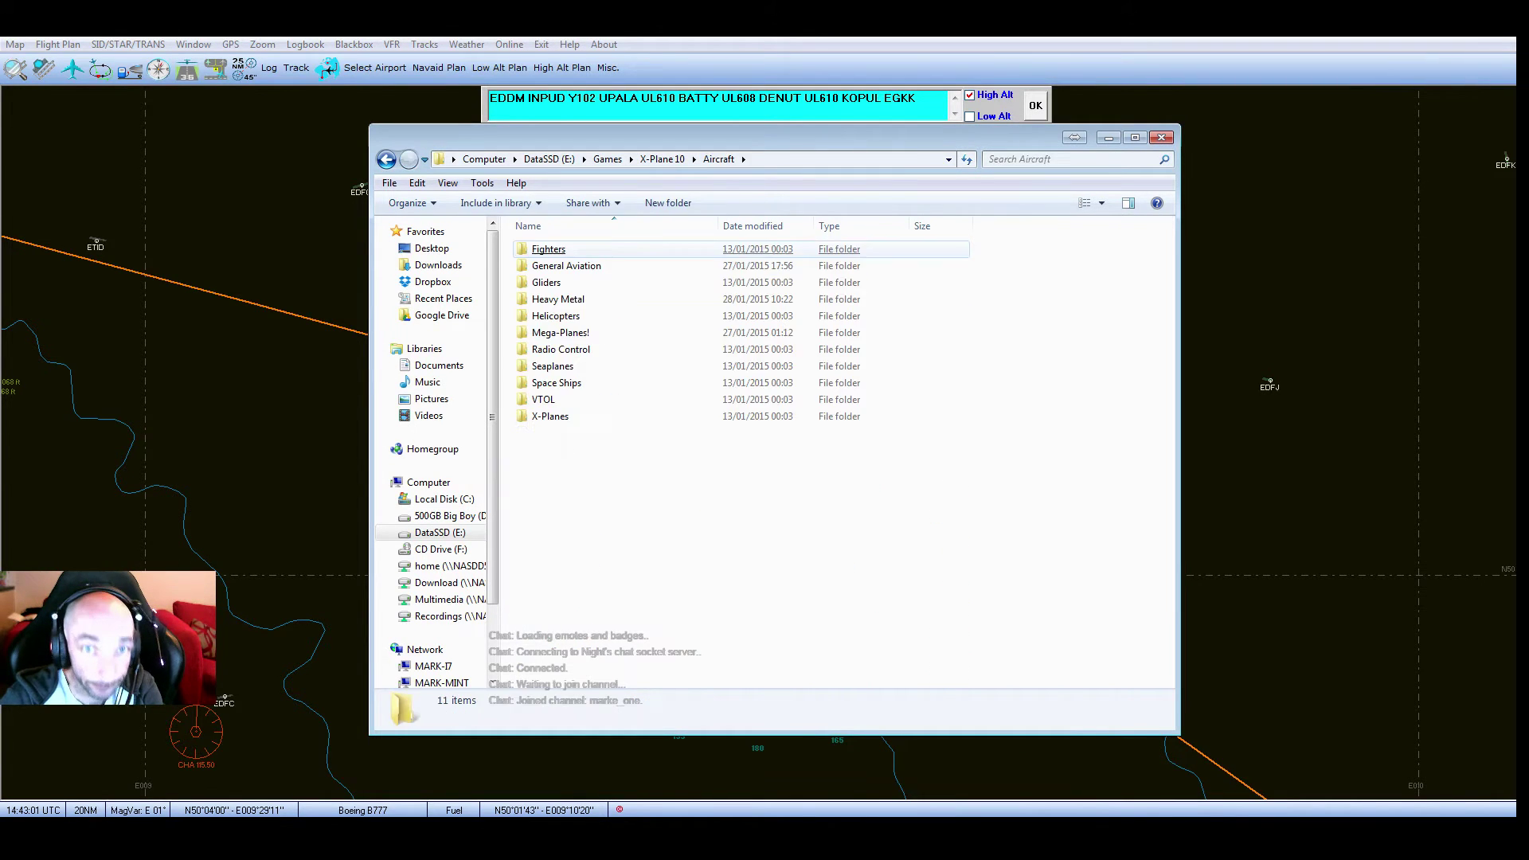
pyautogui.doubleClick(557, 299)
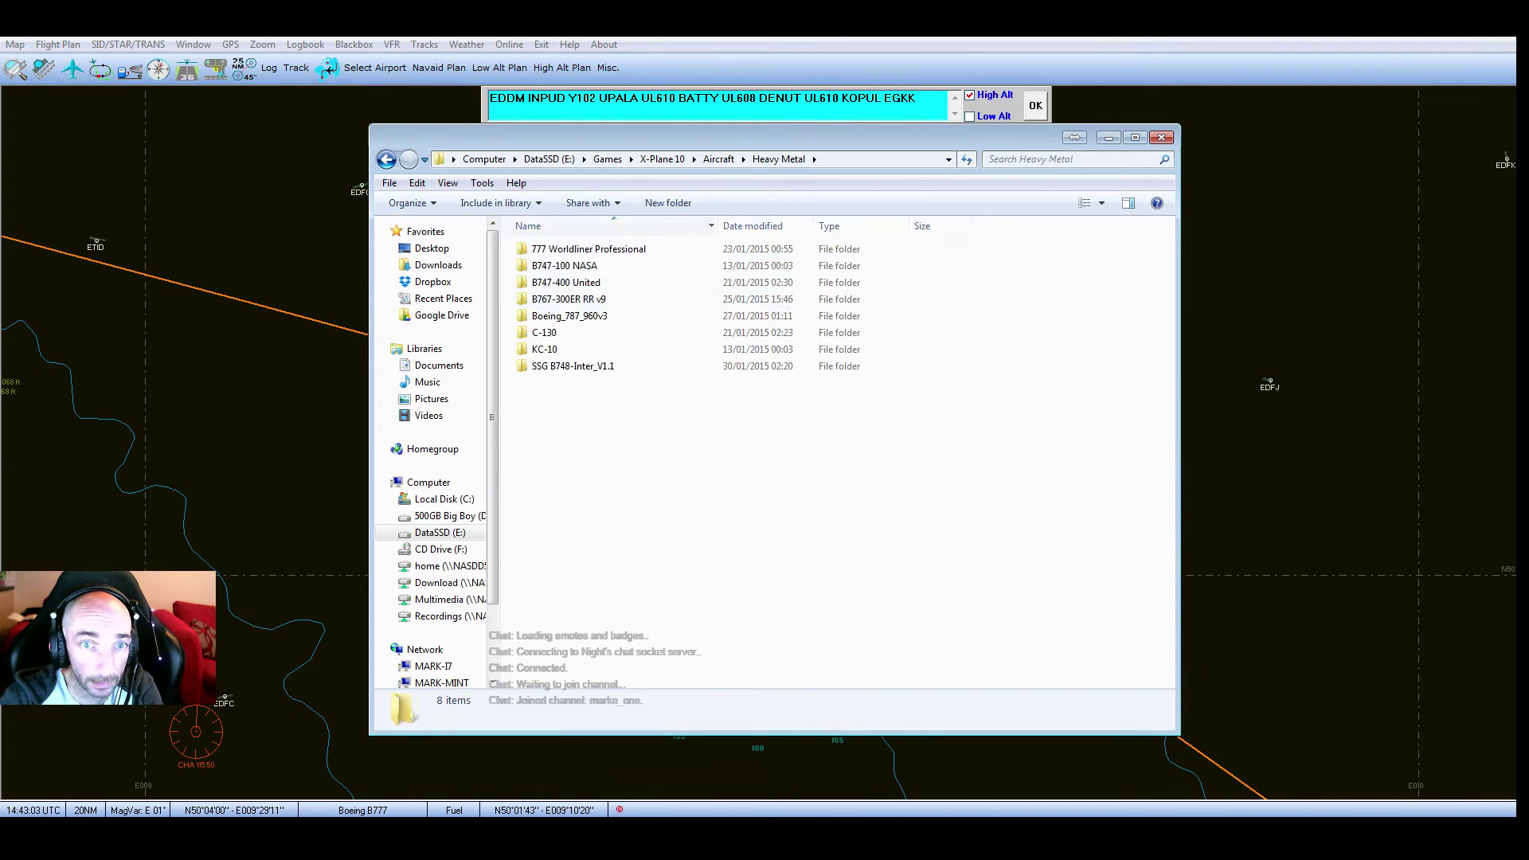
pyautogui.doubleClick(588, 249)
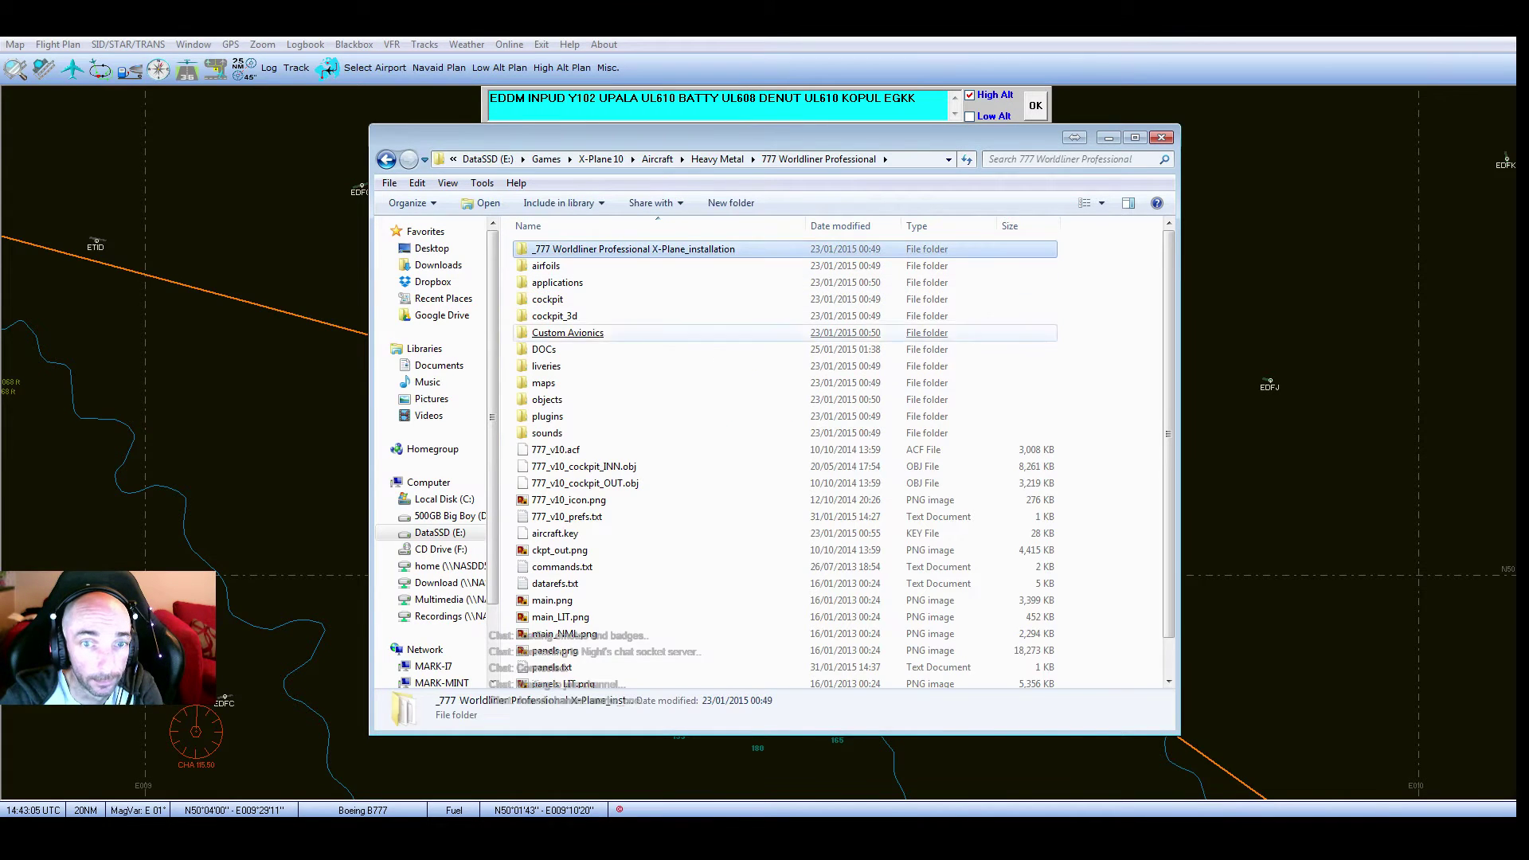
pyautogui.click(548, 417)
pyautogui.doubleClick(548, 417)
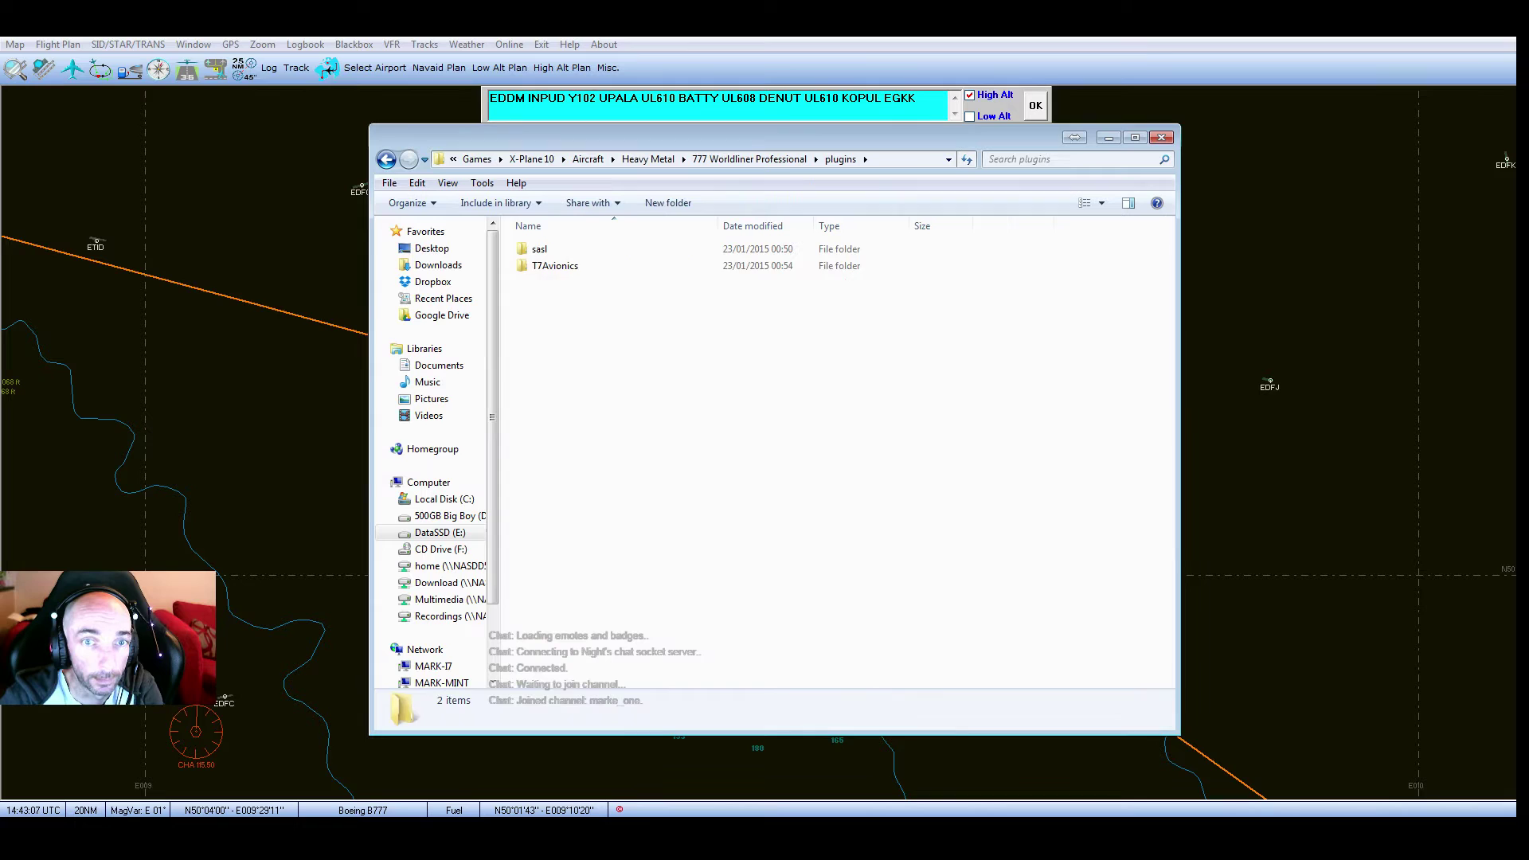
pyautogui.doubleClick(552, 266)
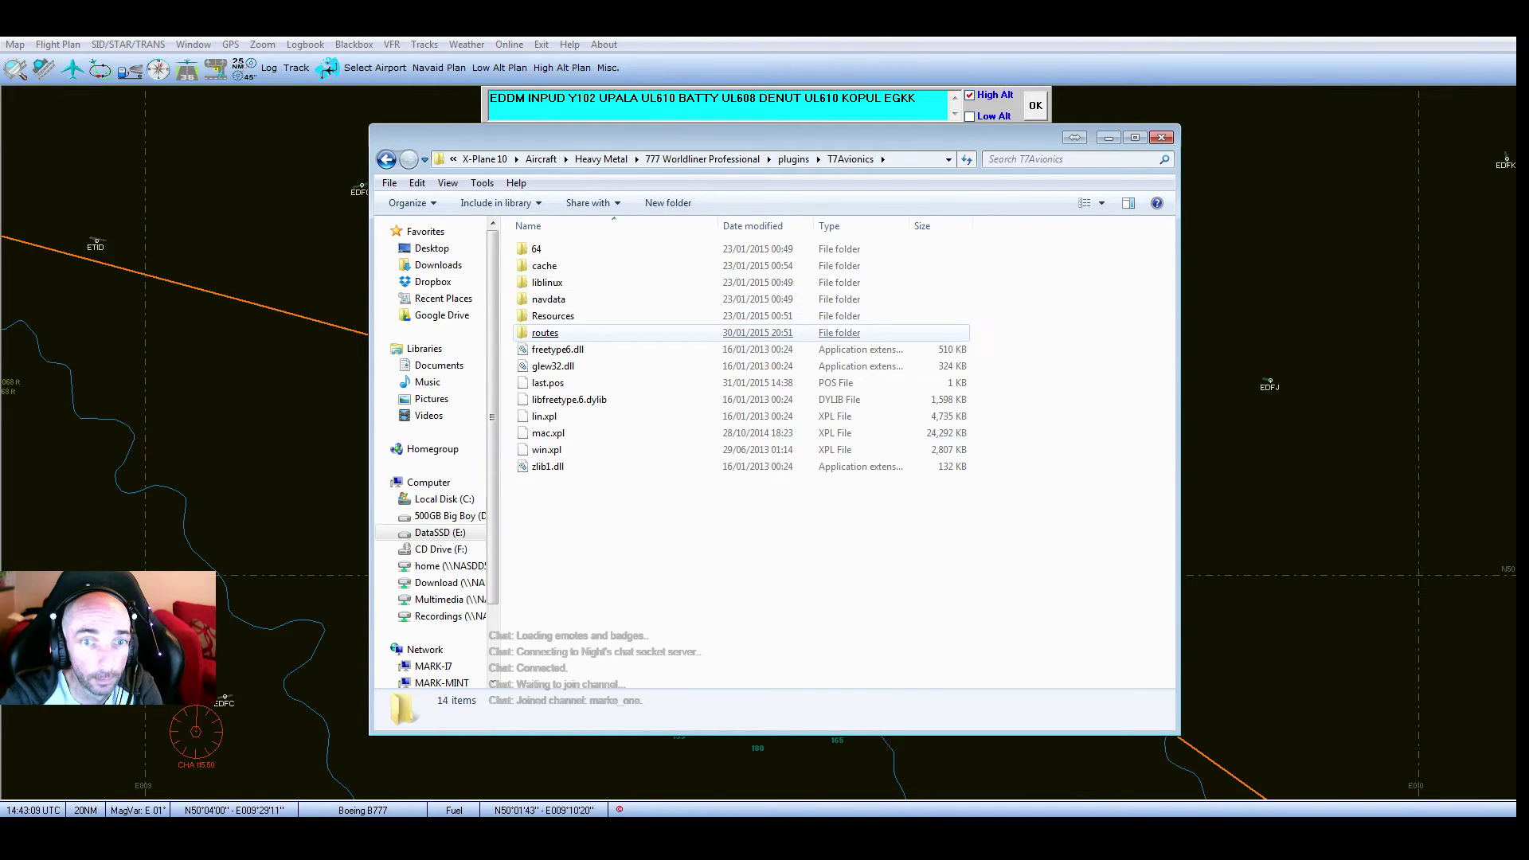
pyautogui.doubleClick(545, 333)
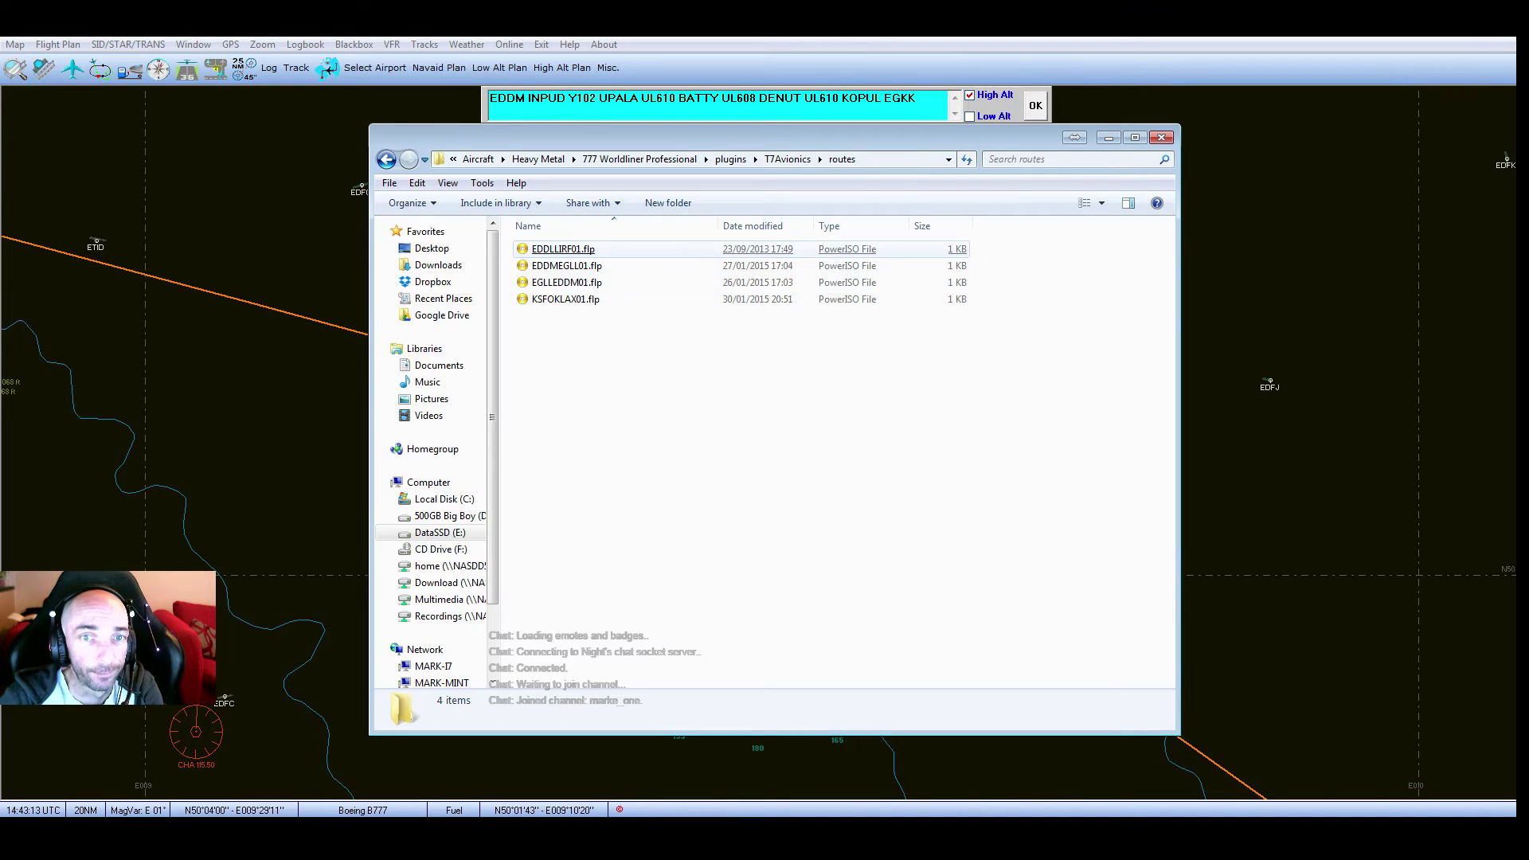
# Check the full path of the 777's routes folder, then return to FlightSim Commander.
pyautogui.click(563, 249)
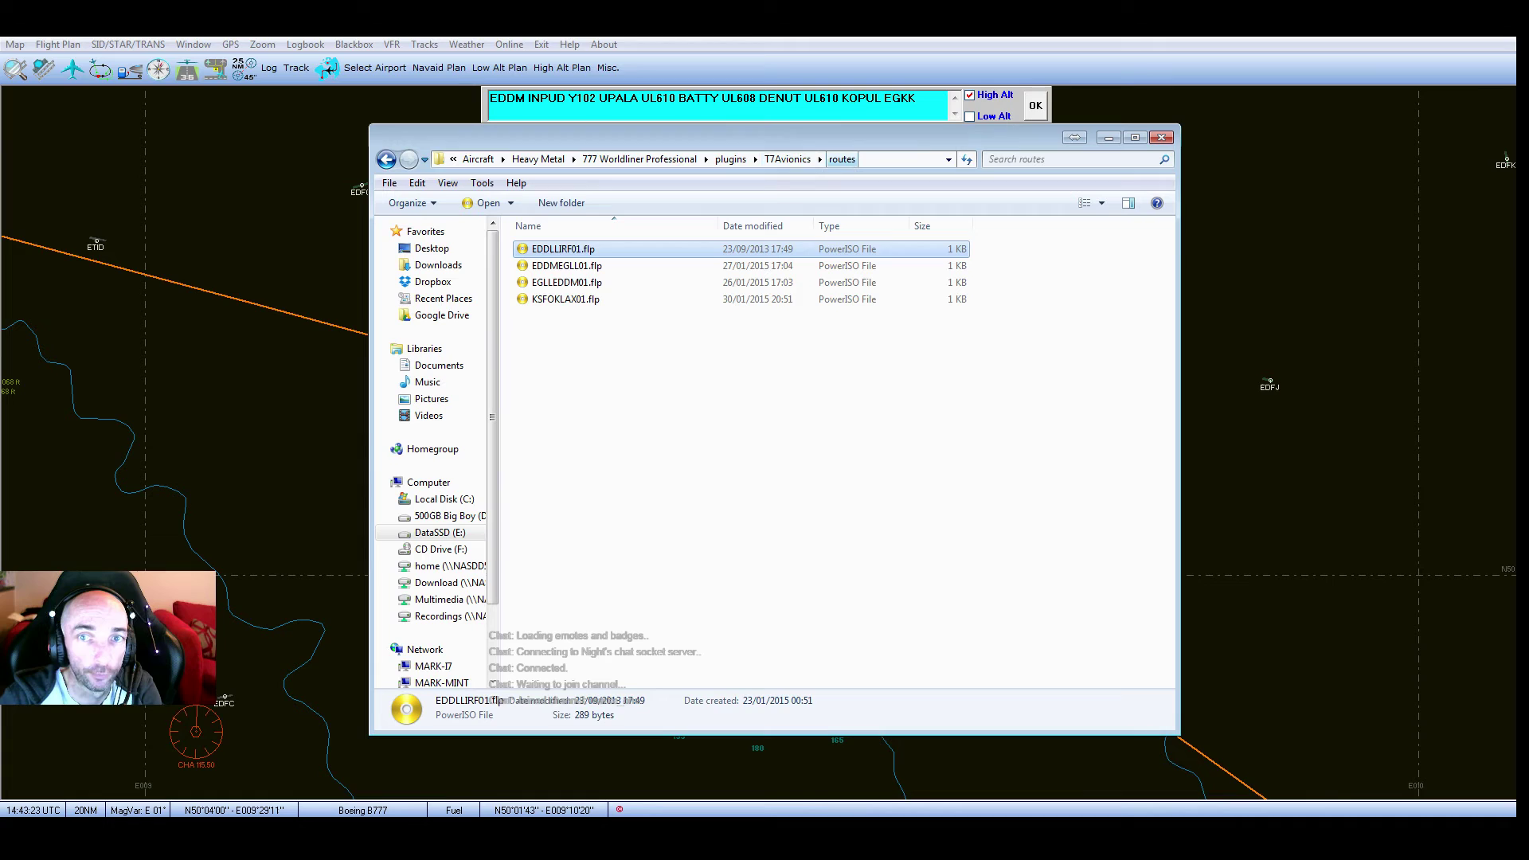
pyautogui.click(899, 159)
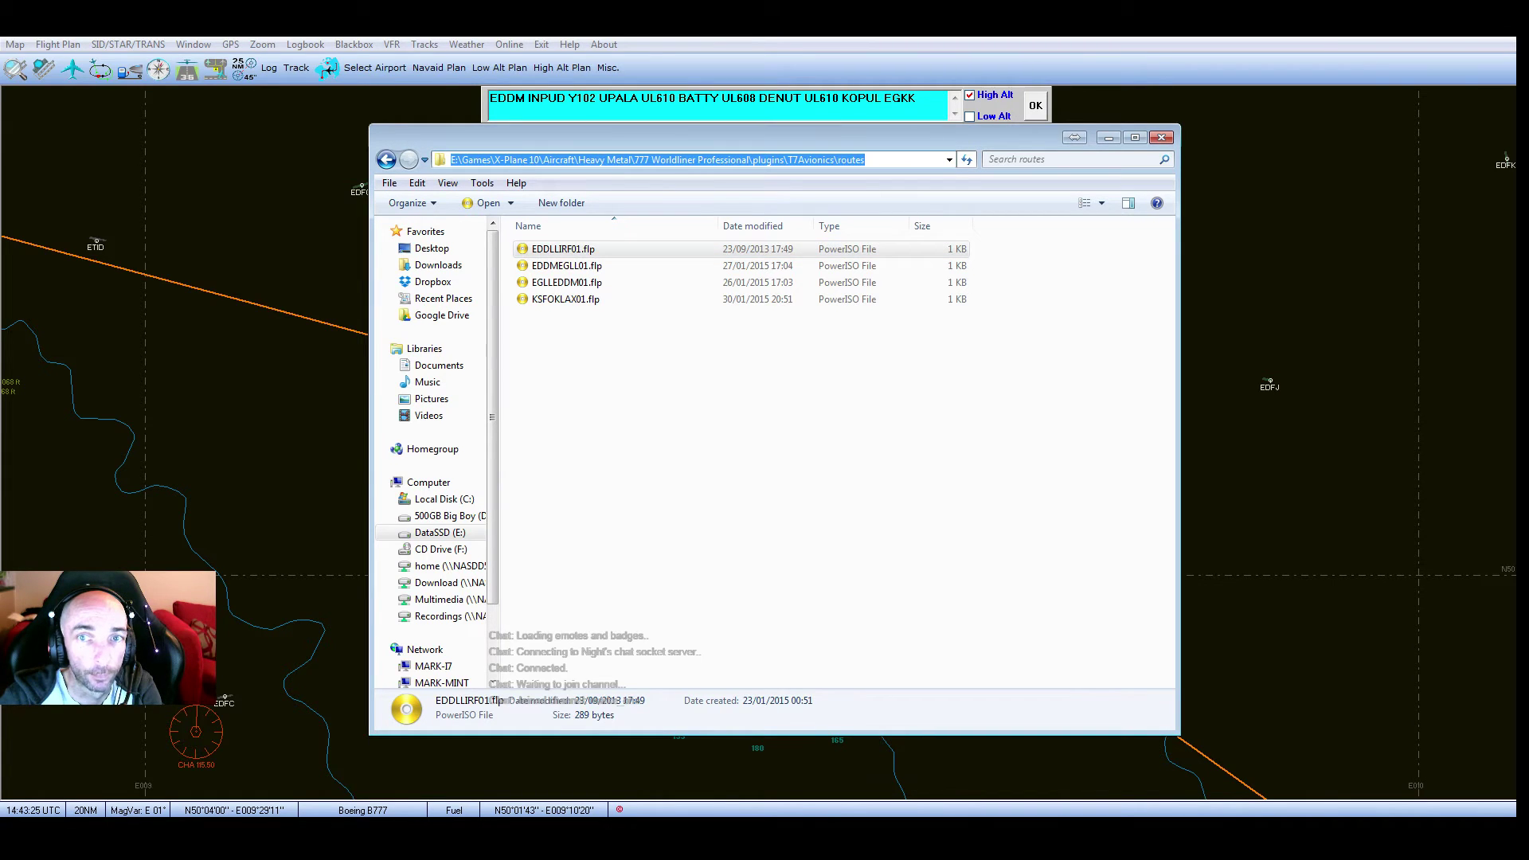
pyautogui.click(717, 398)
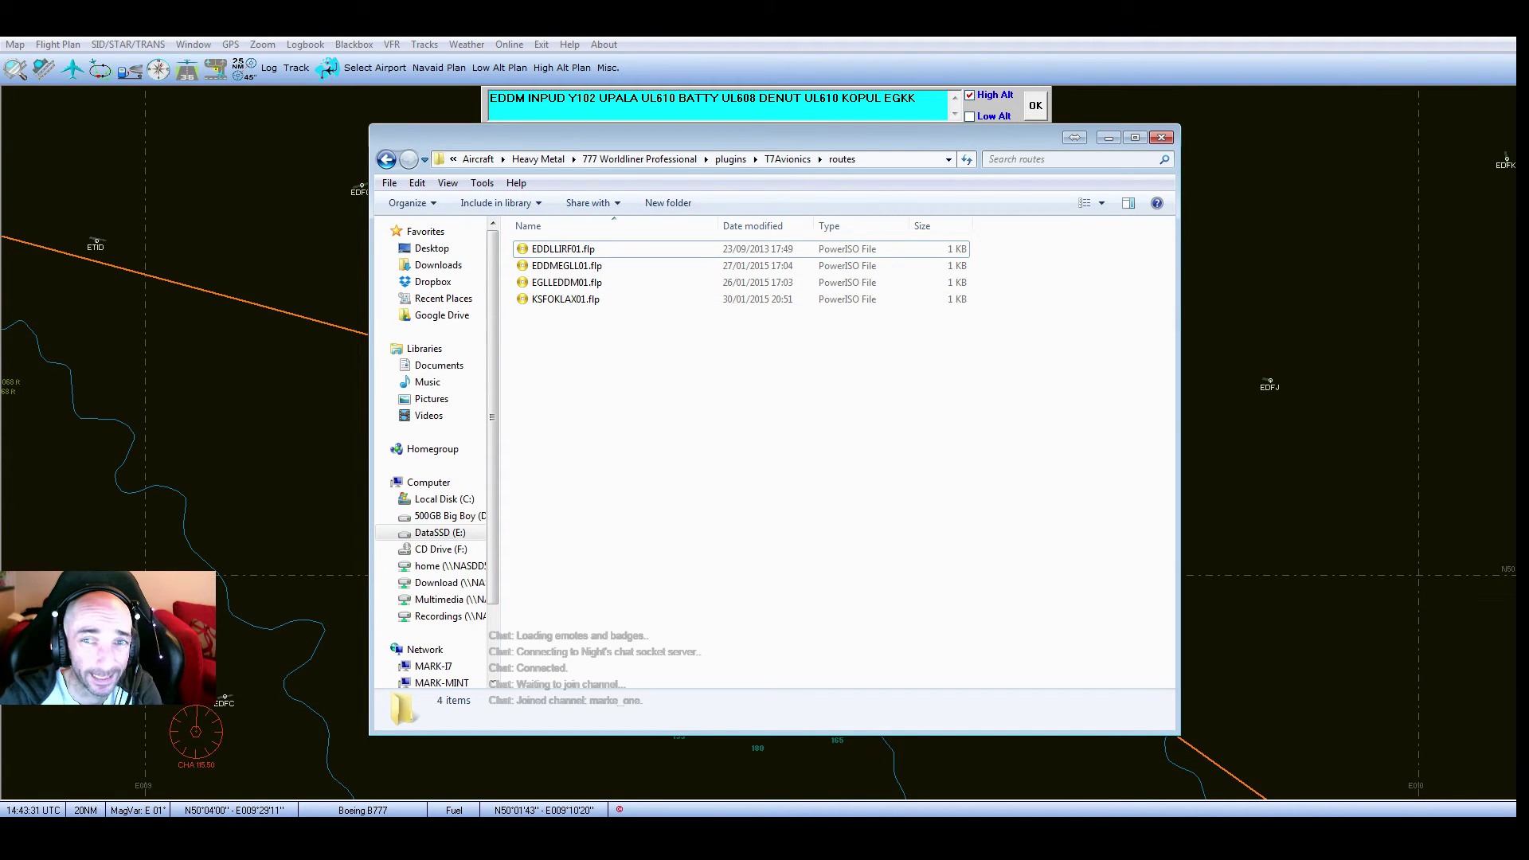
pyautogui.click(900, 160)
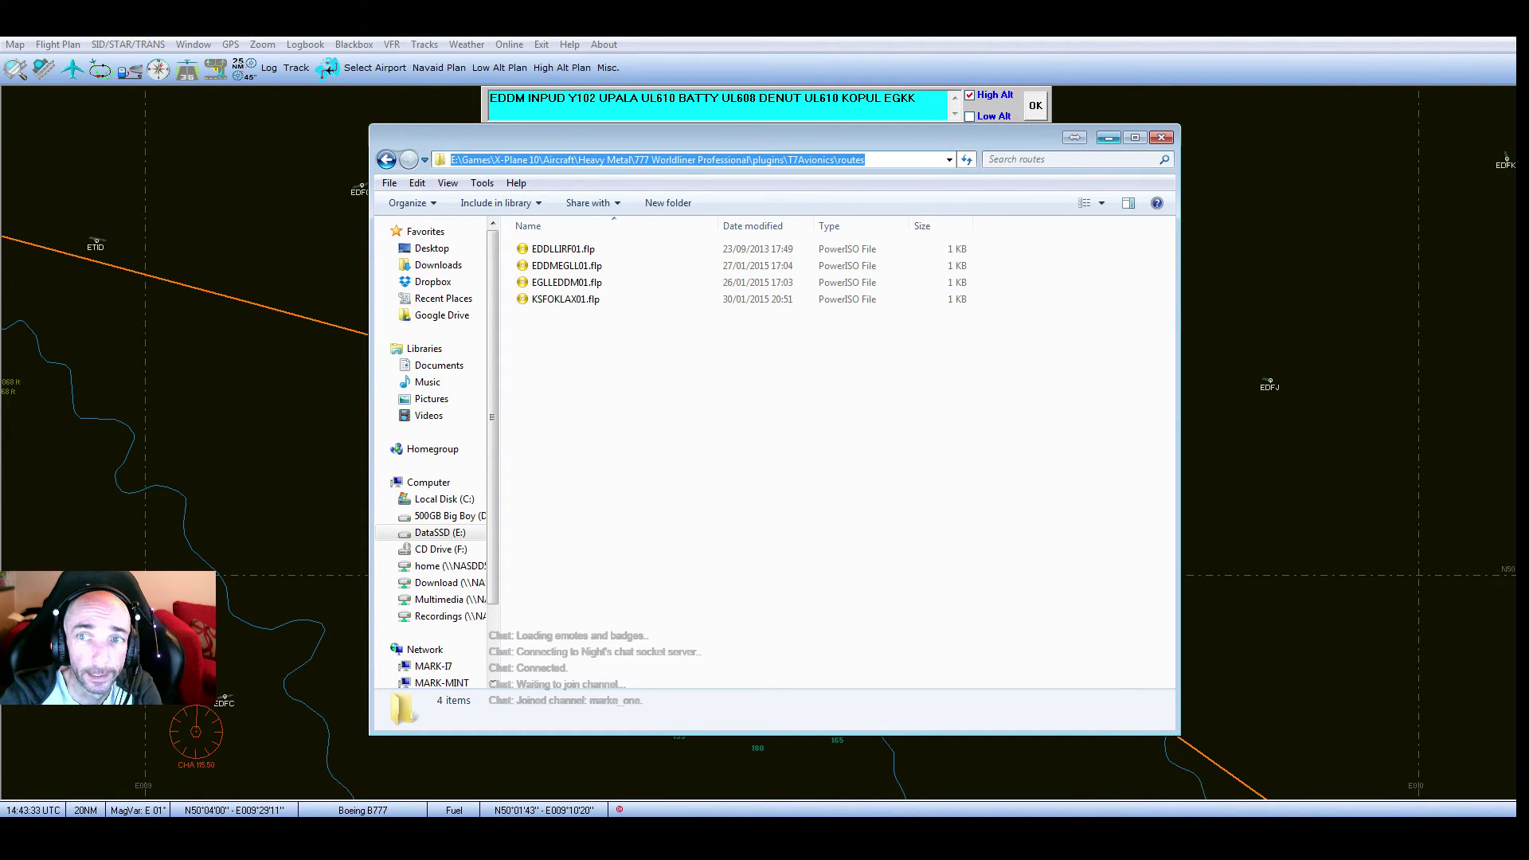
pyautogui.click(1107, 137)
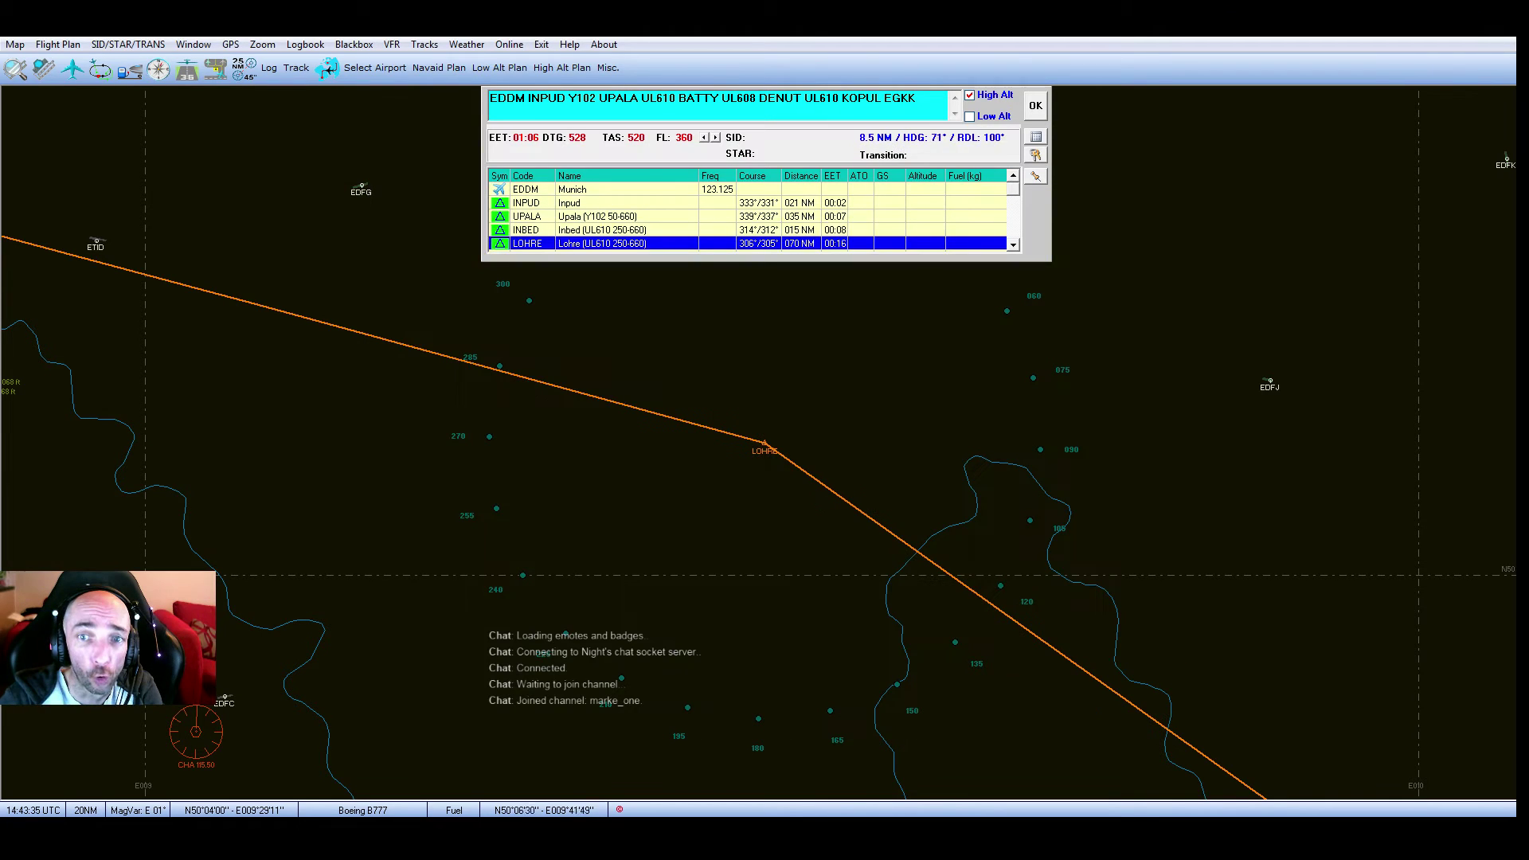
# Open the flight plan's save-as dialog and check the export path set for aeroSOFT AIRBUS.
pyautogui.click(57, 44)
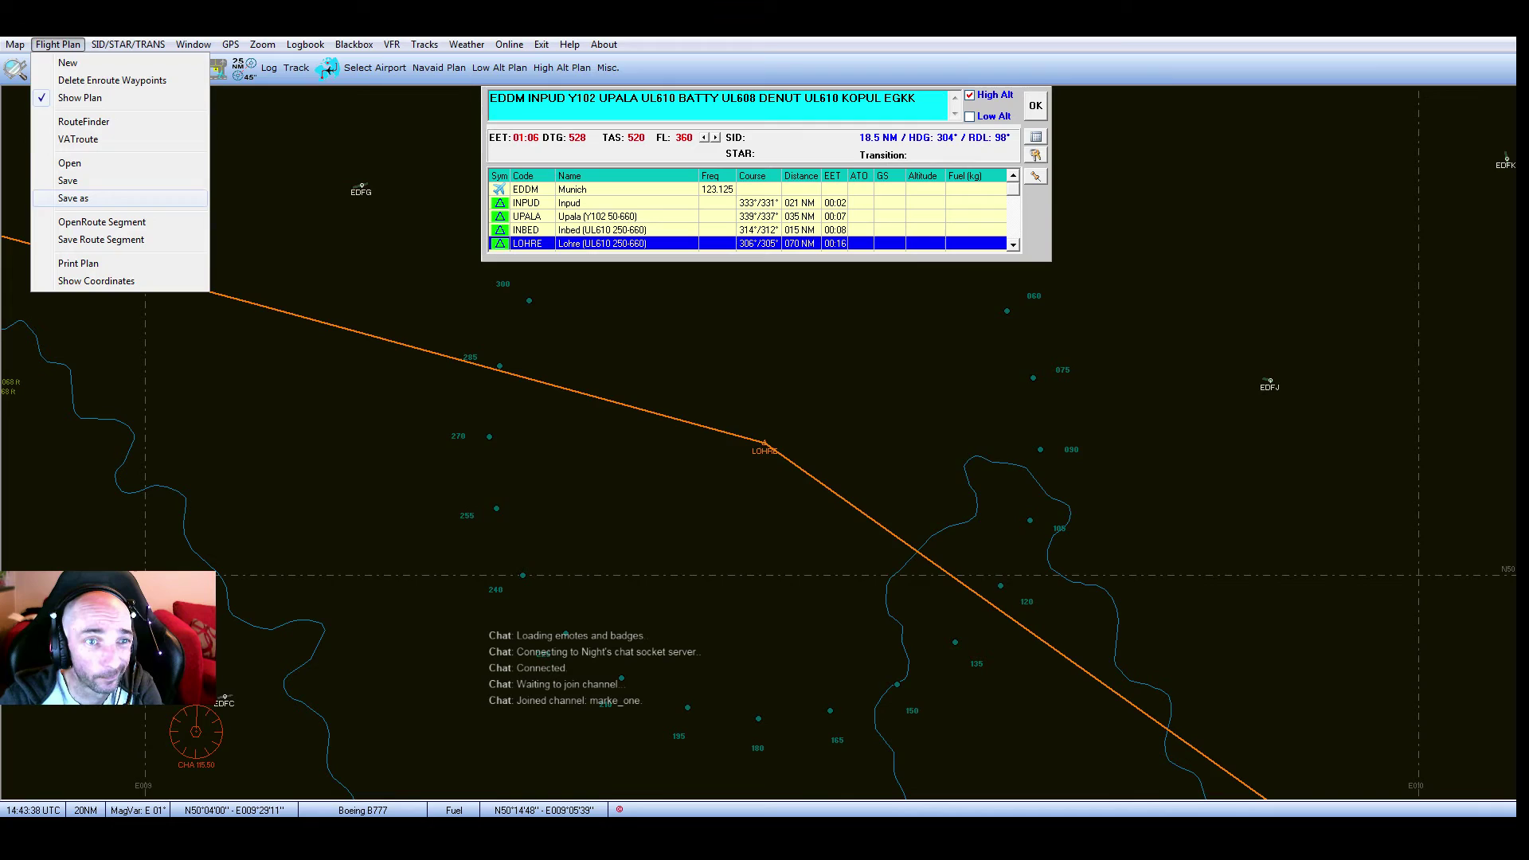
pyautogui.click(72, 198)
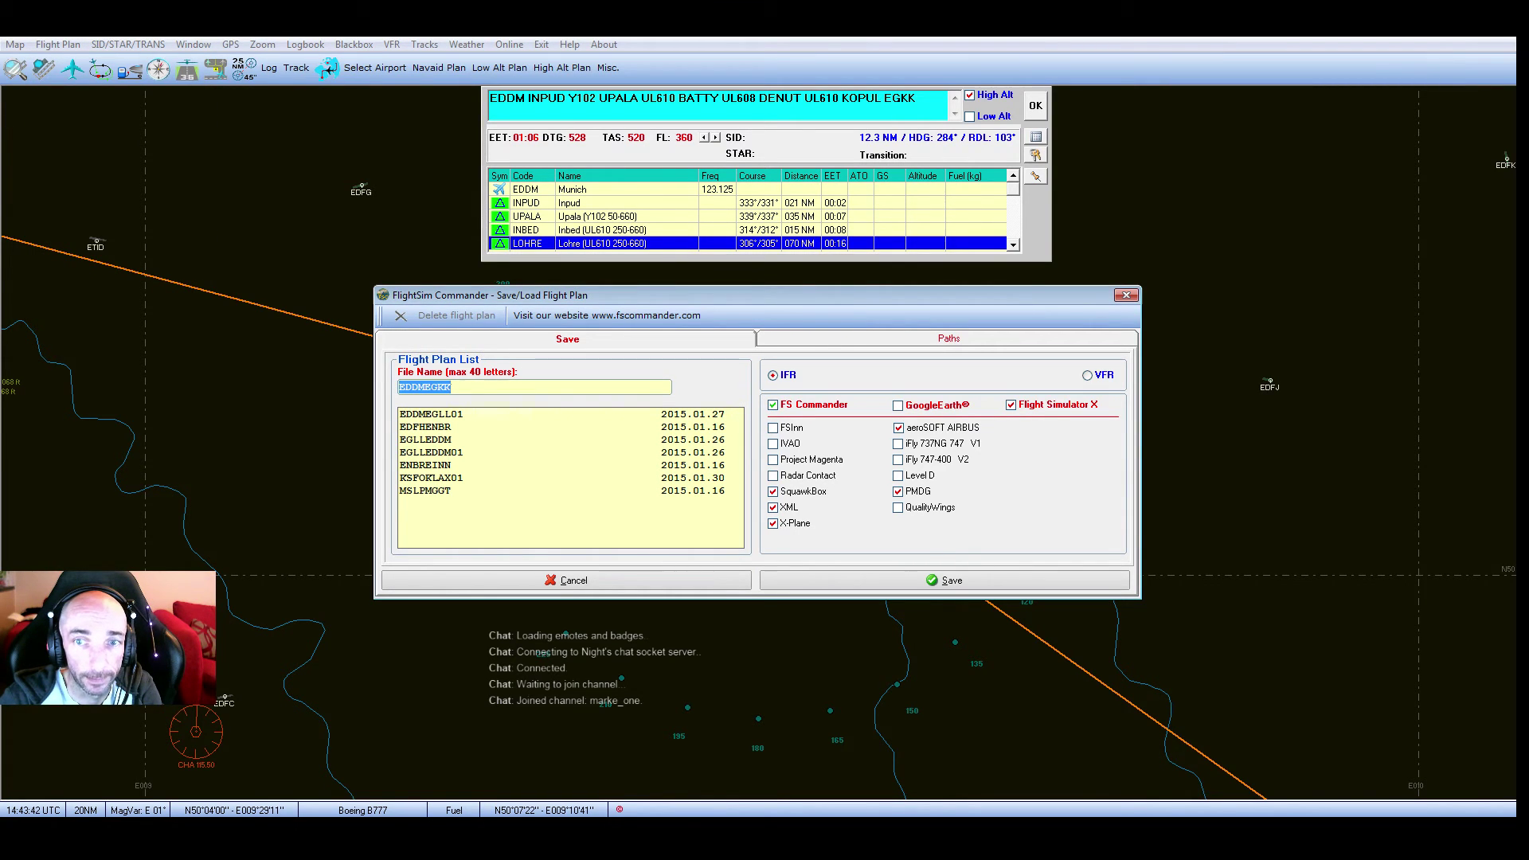
pyautogui.click(947, 338)
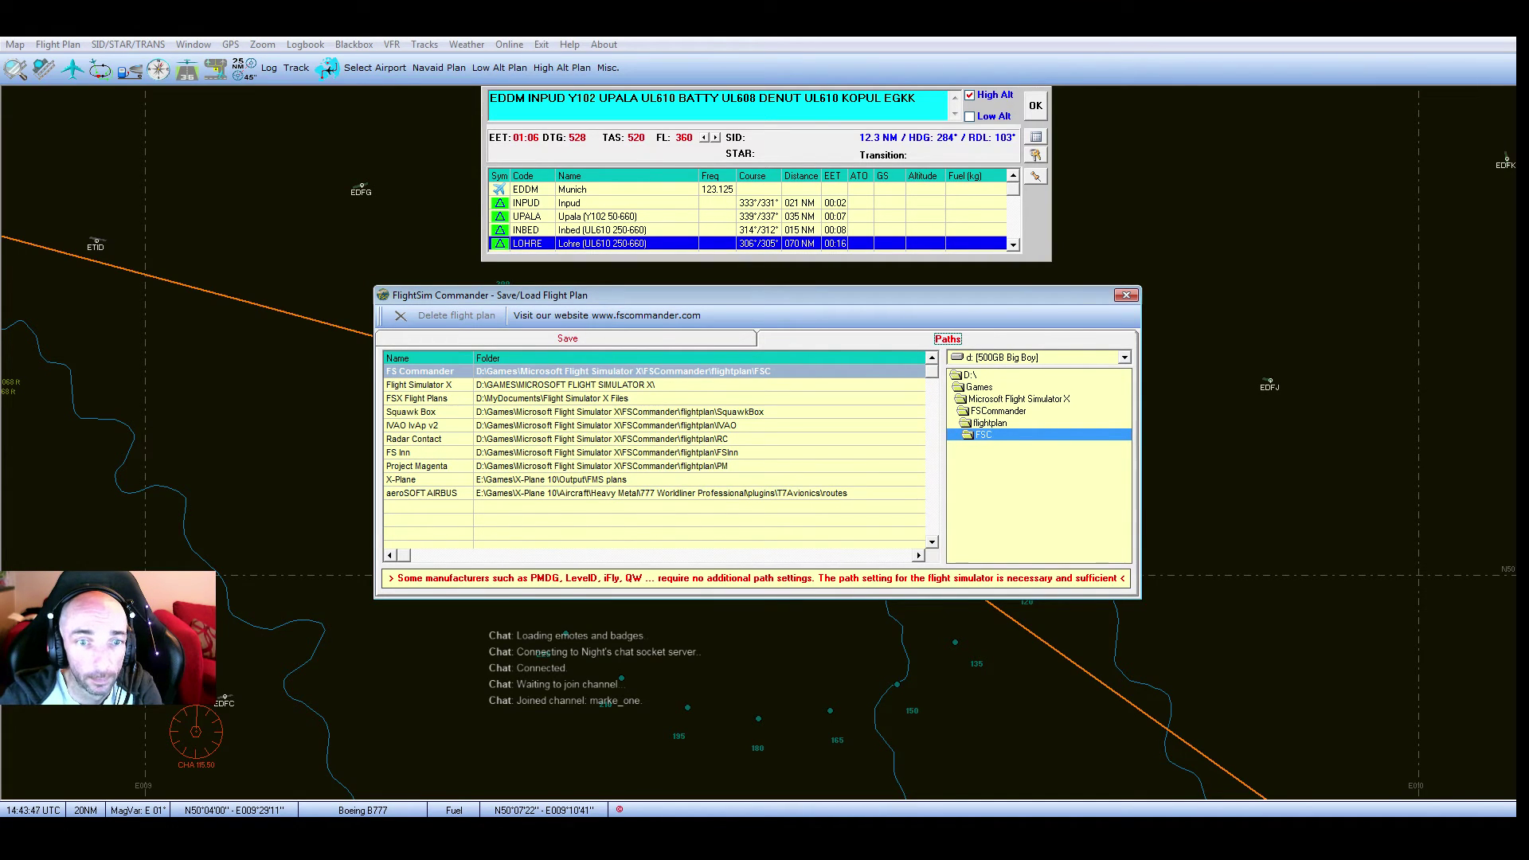
pyautogui.click(427, 493)
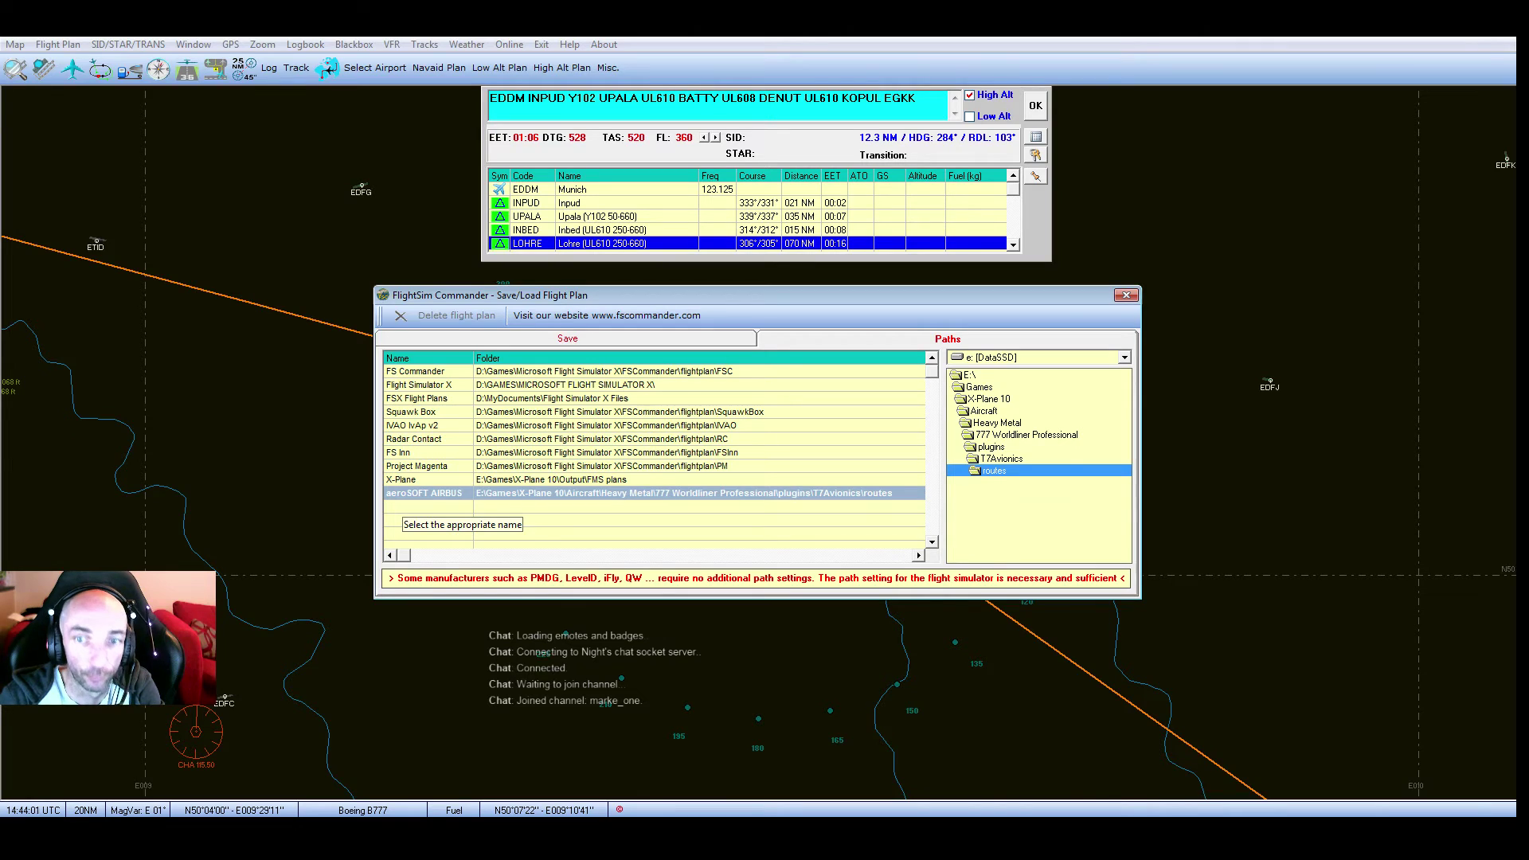
# Name the flight plan file EDDMEGKK01 in the save settings.
pyautogui.click(566, 338)
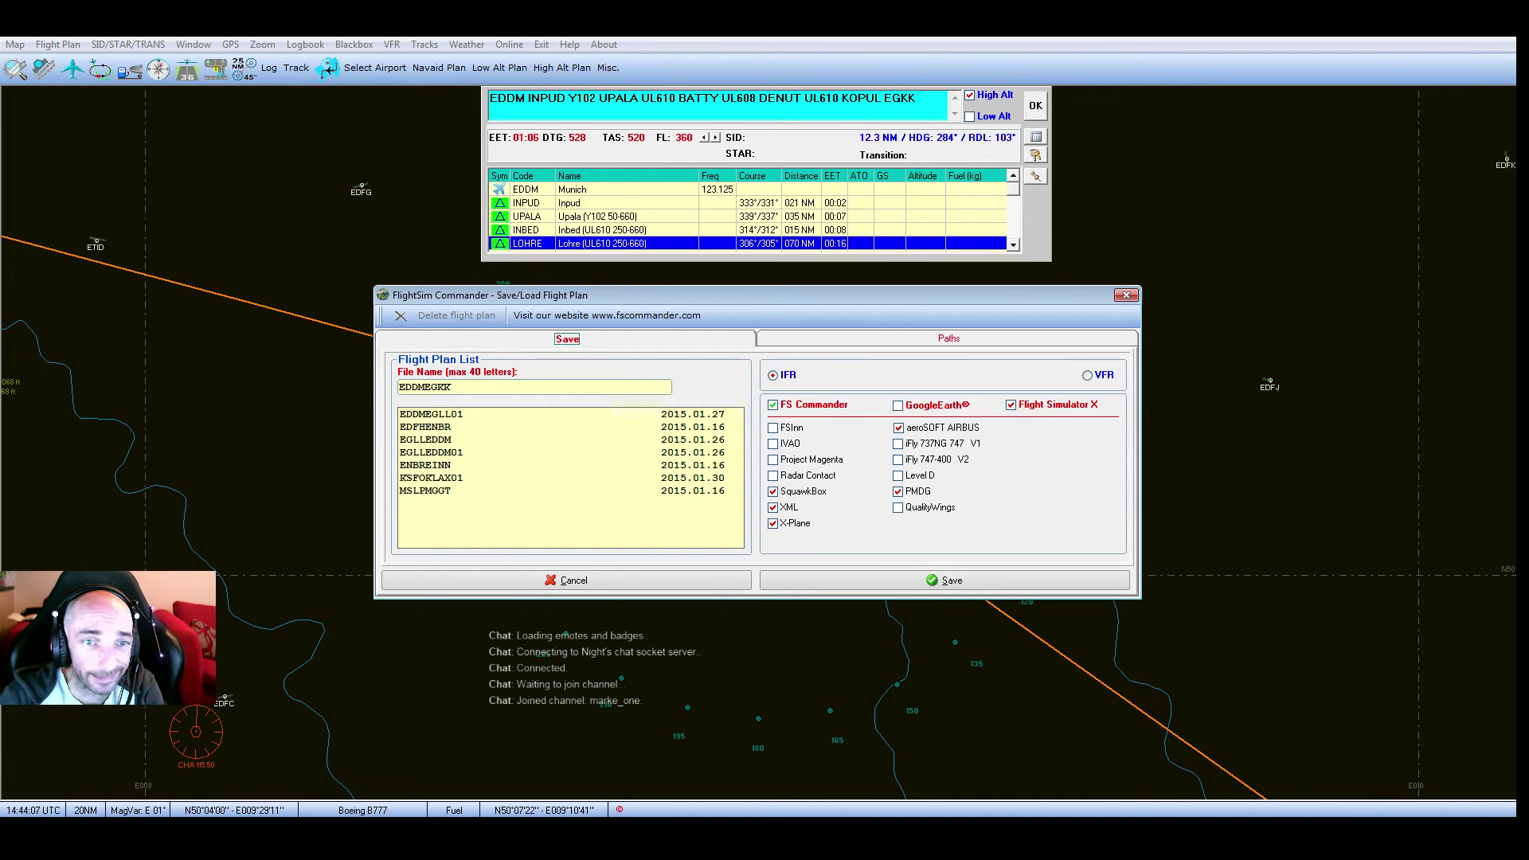
pyautogui.click(451, 387)
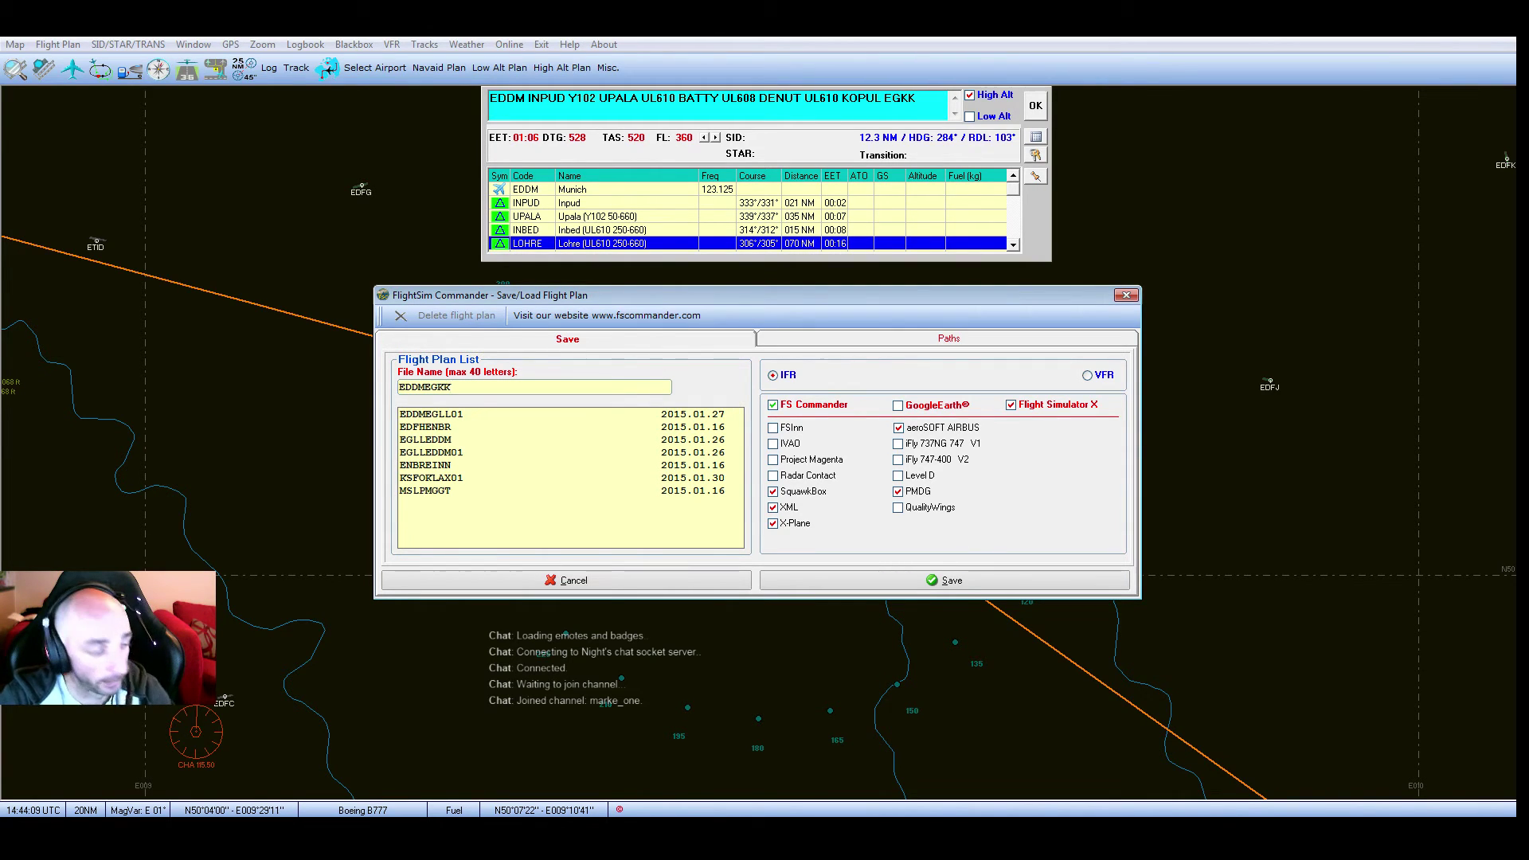
pyautogui.write('01')
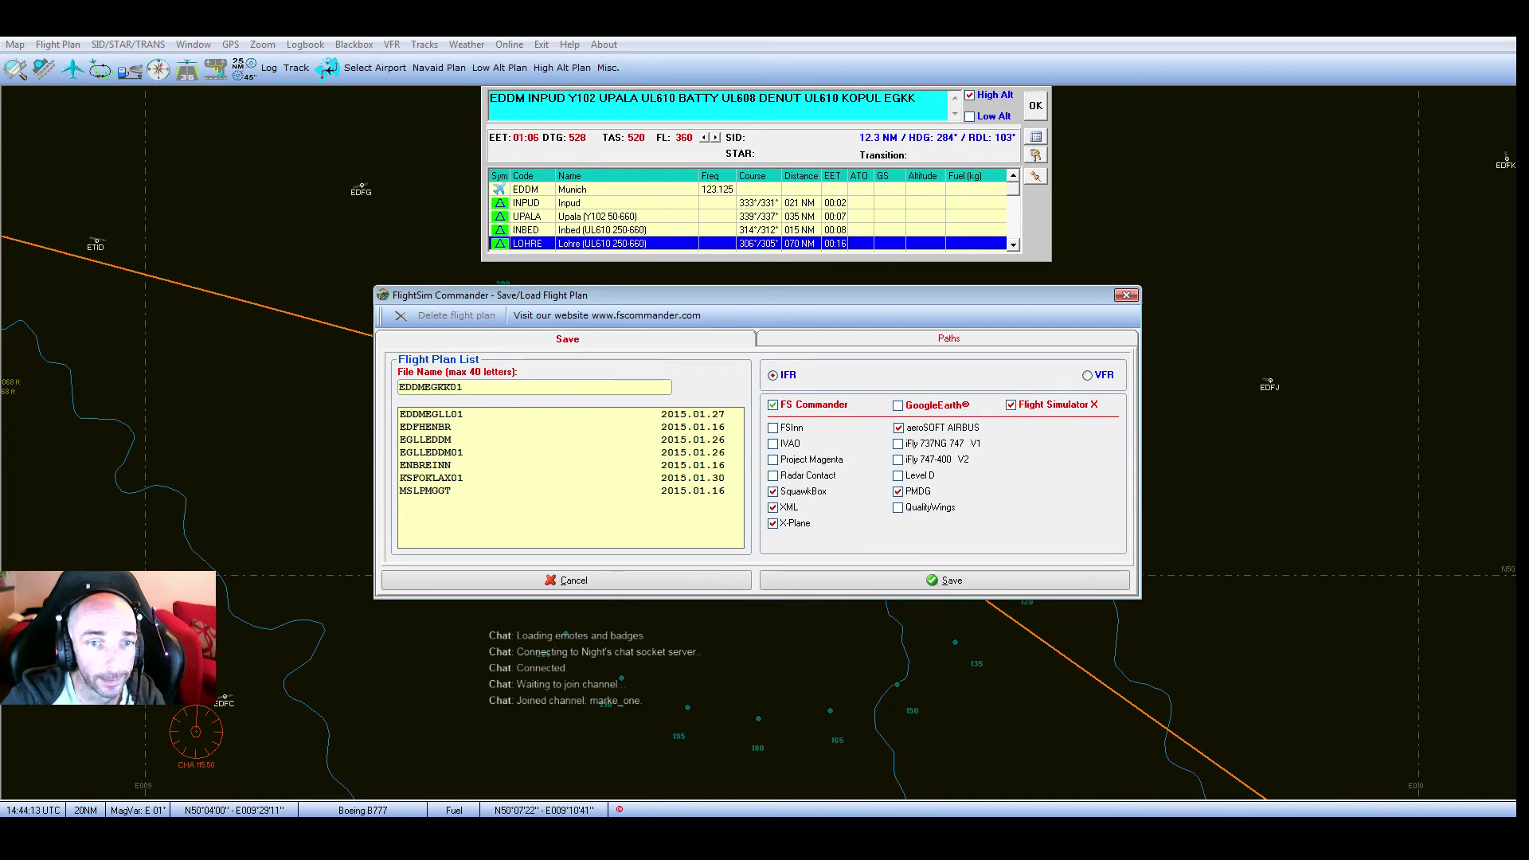
# Remove the 01 suffix from the flight plan's file name and enter 01 again.
pyautogui.hotkey('shift', 'Left')
pyautogui.hotkey('shift', 'Left')
pyautogui.hotkey('shift', 'Left')
pyautogui.hotkey('shift', 'Left')
pyautogui.hotkey('shift', 'Left')
pyautogui.hotkey('shift', 'Left')
pyautogui.hotkey('shift', 'Left')
pyautogui.hotkey('shift', 'Left')
pyautogui.hotkey('shift', 'Left')
pyautogui.hotkey('shift', 'Left')
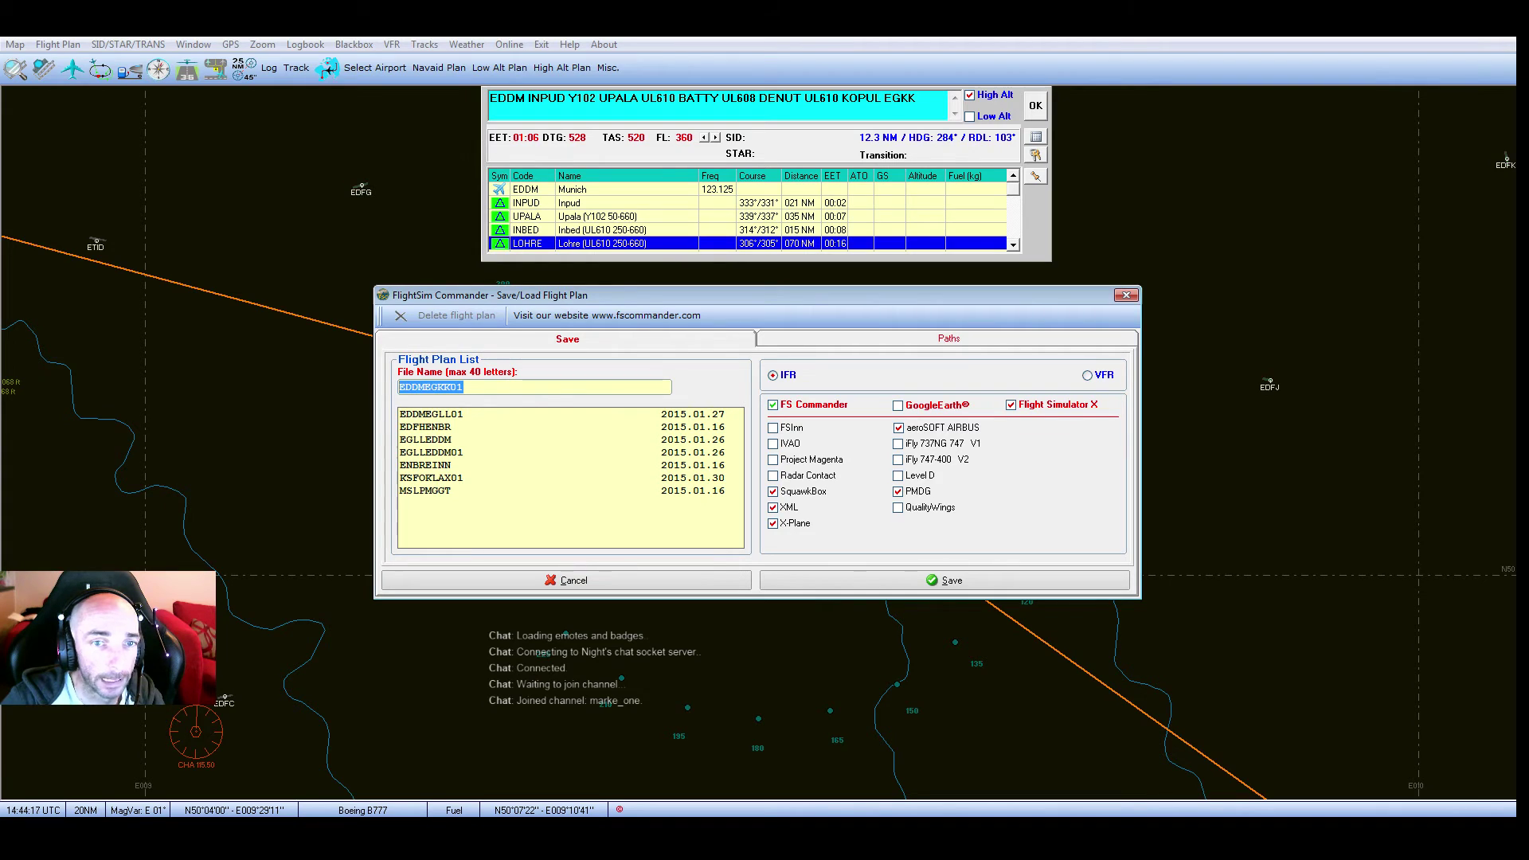
pyautogui.click(464, 387)
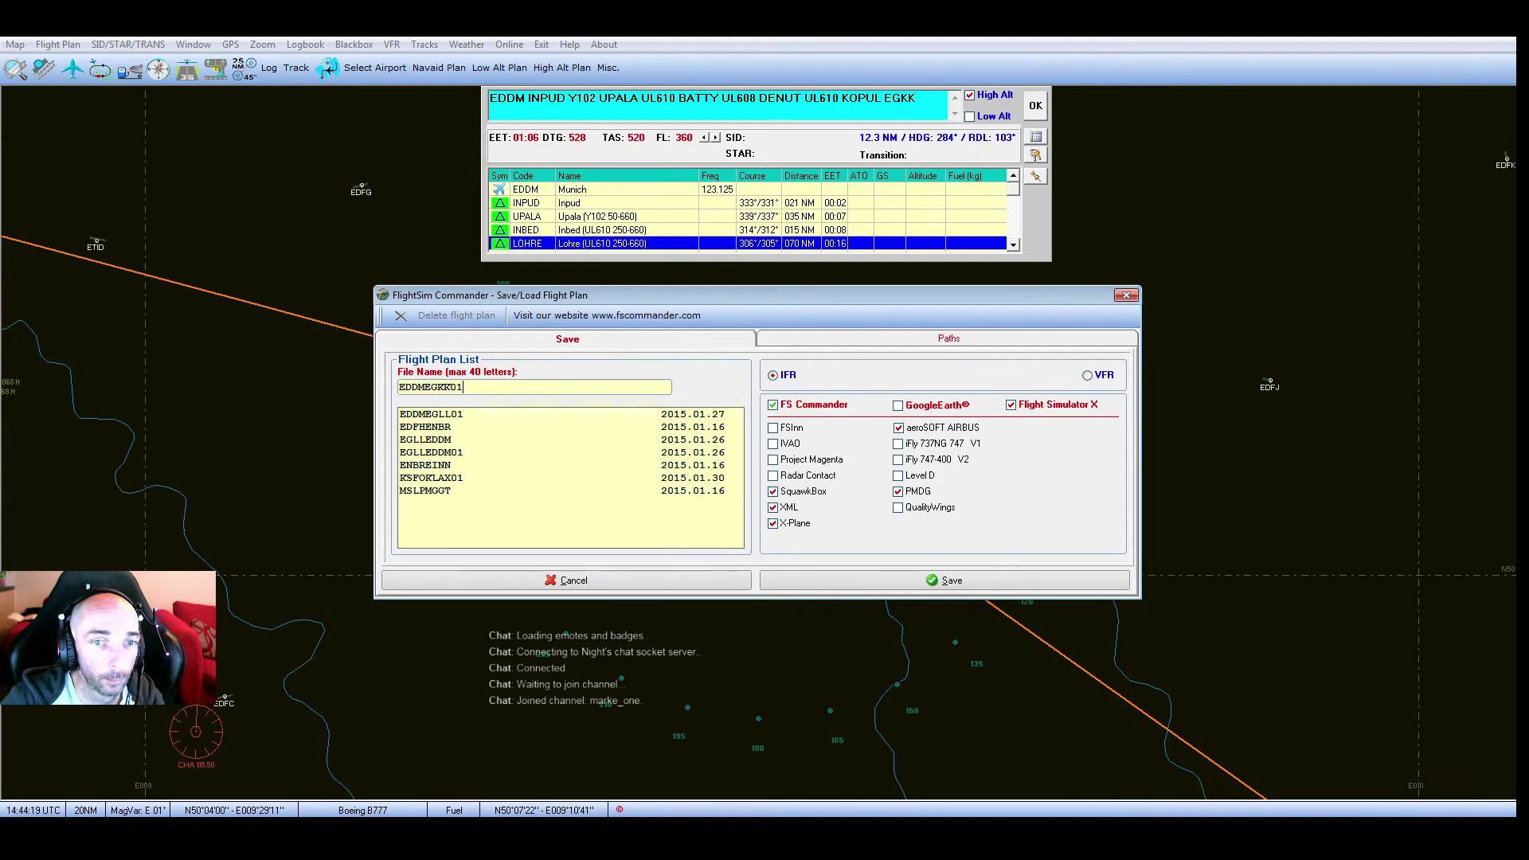
pyautogui.press('BackSpace')
pyautogui.press('BackSpace')
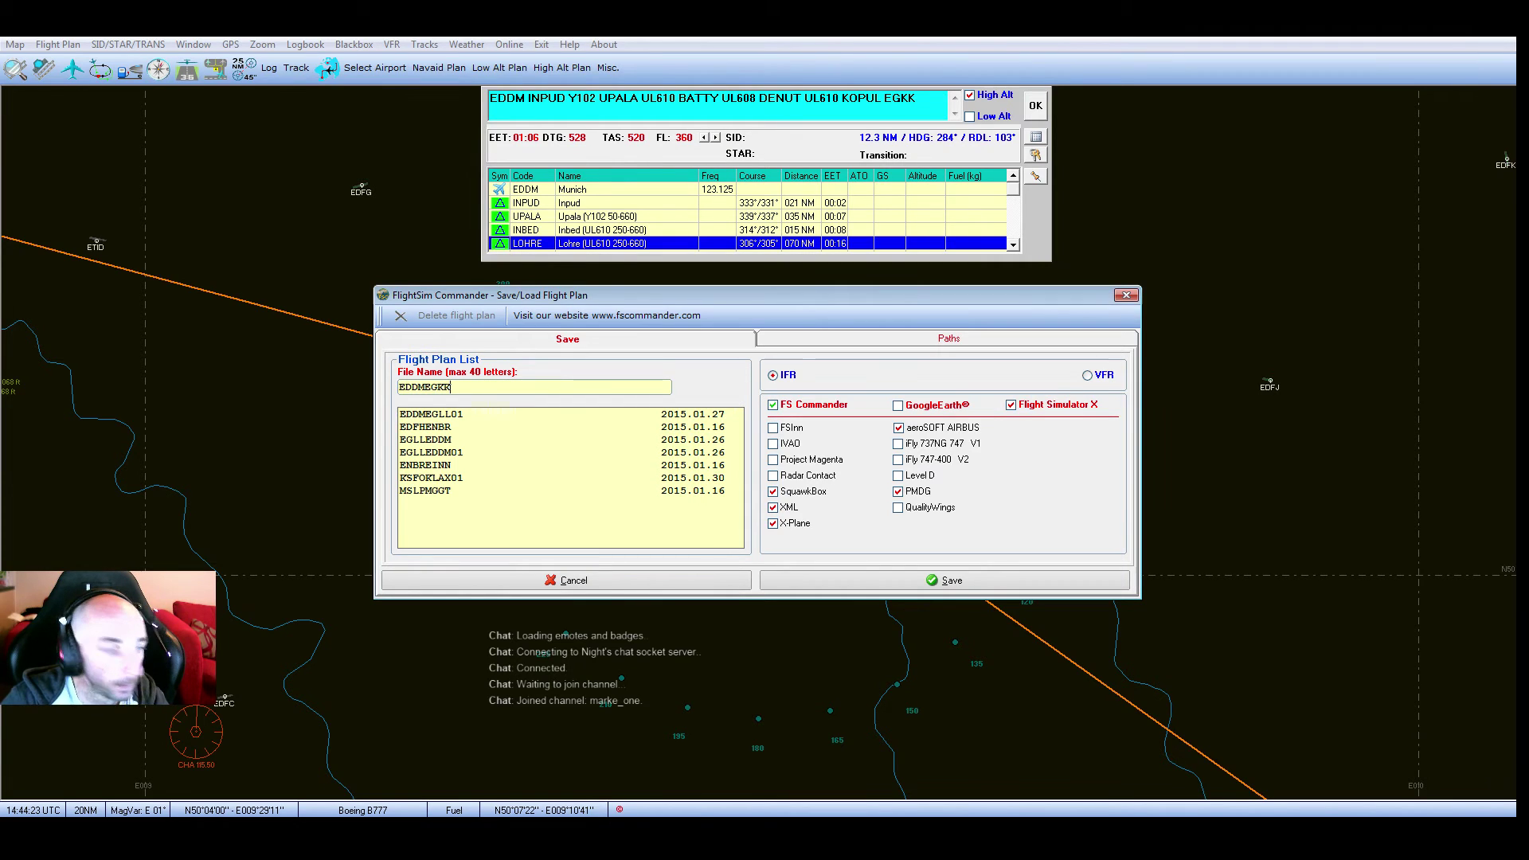
pyautogui.write('01')
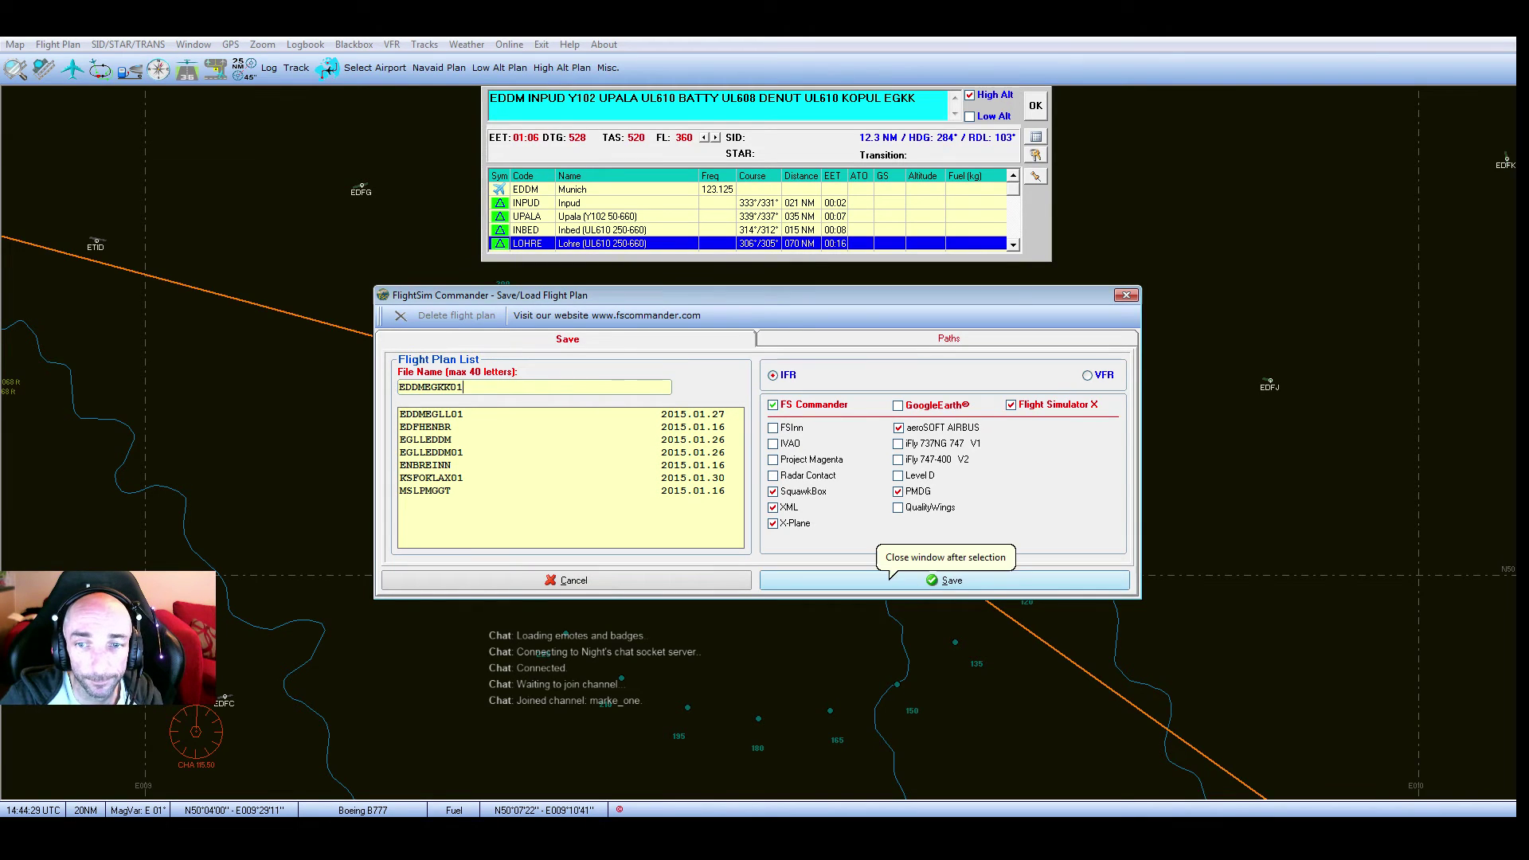
# Save the flight plan and check for EDDMEGKK01.flp in the 777's routes folder.
pyautogui.click(947, 580)
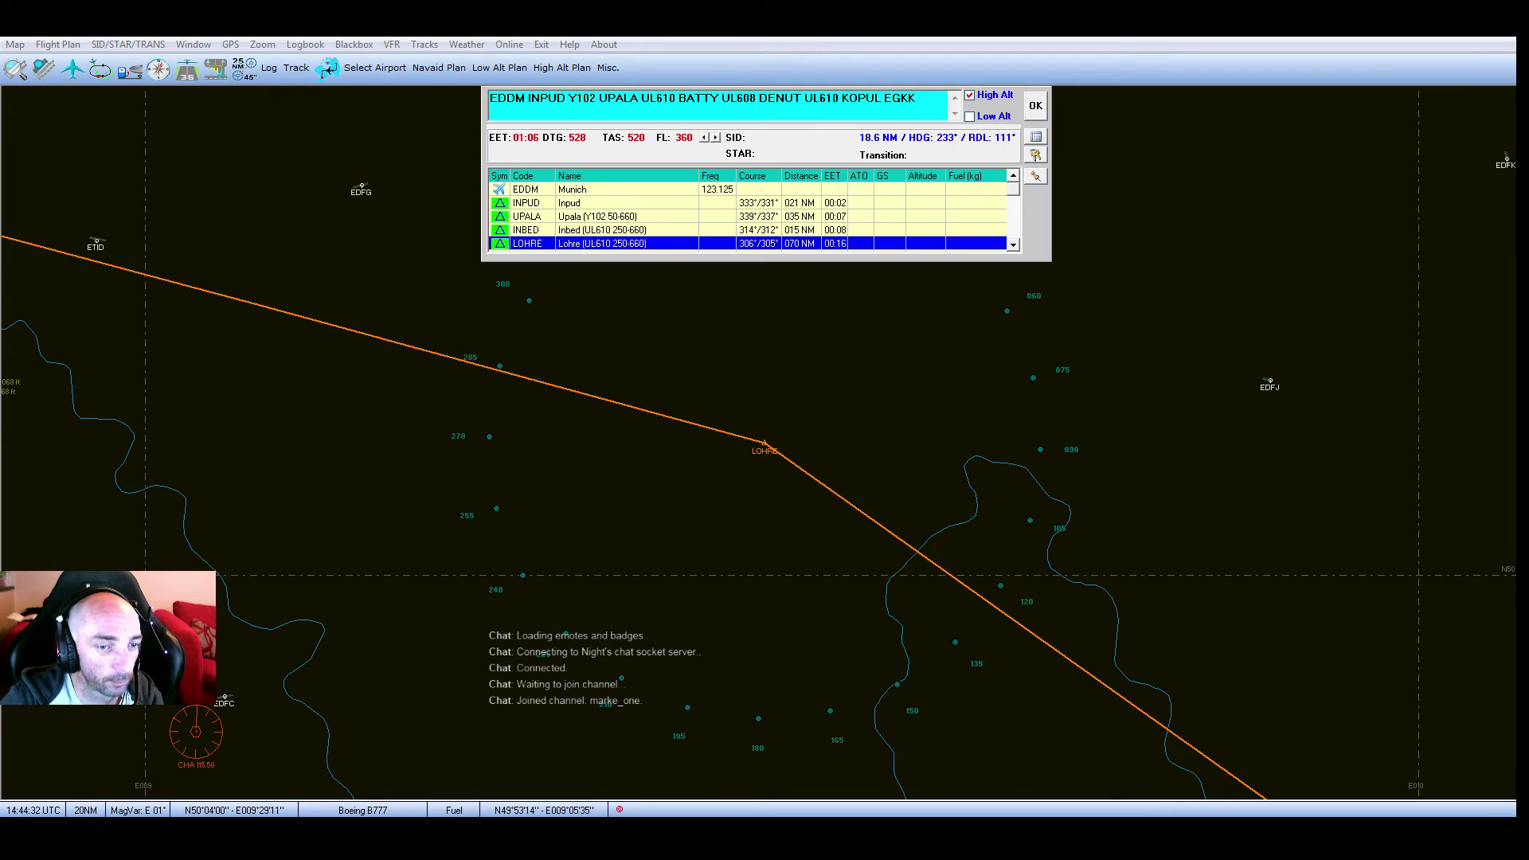
pyautogui.hotkey('alt', 'Tab')
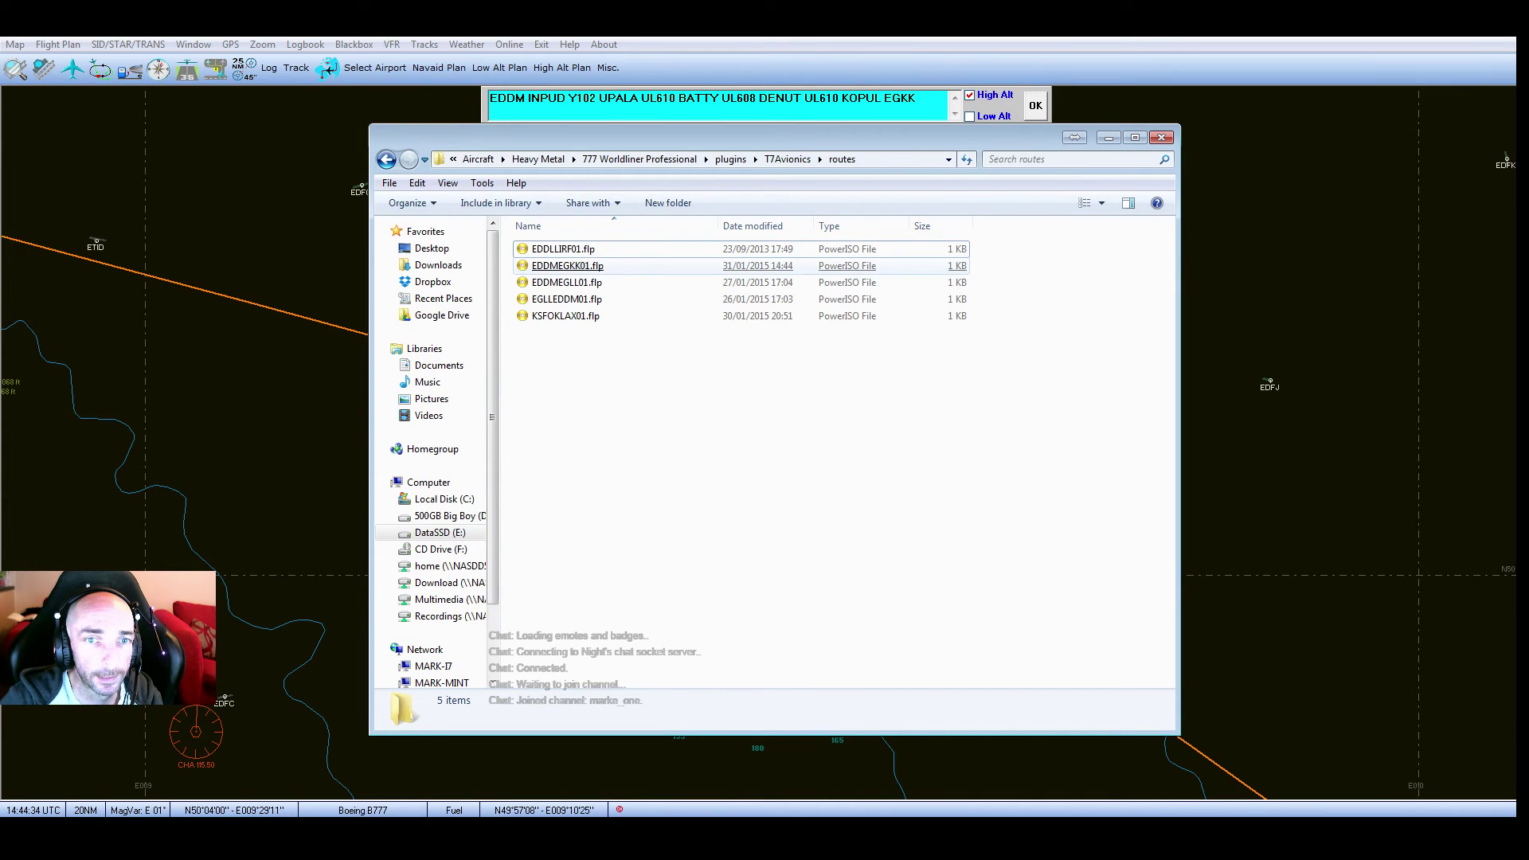
pyautogui.click(567, 265)
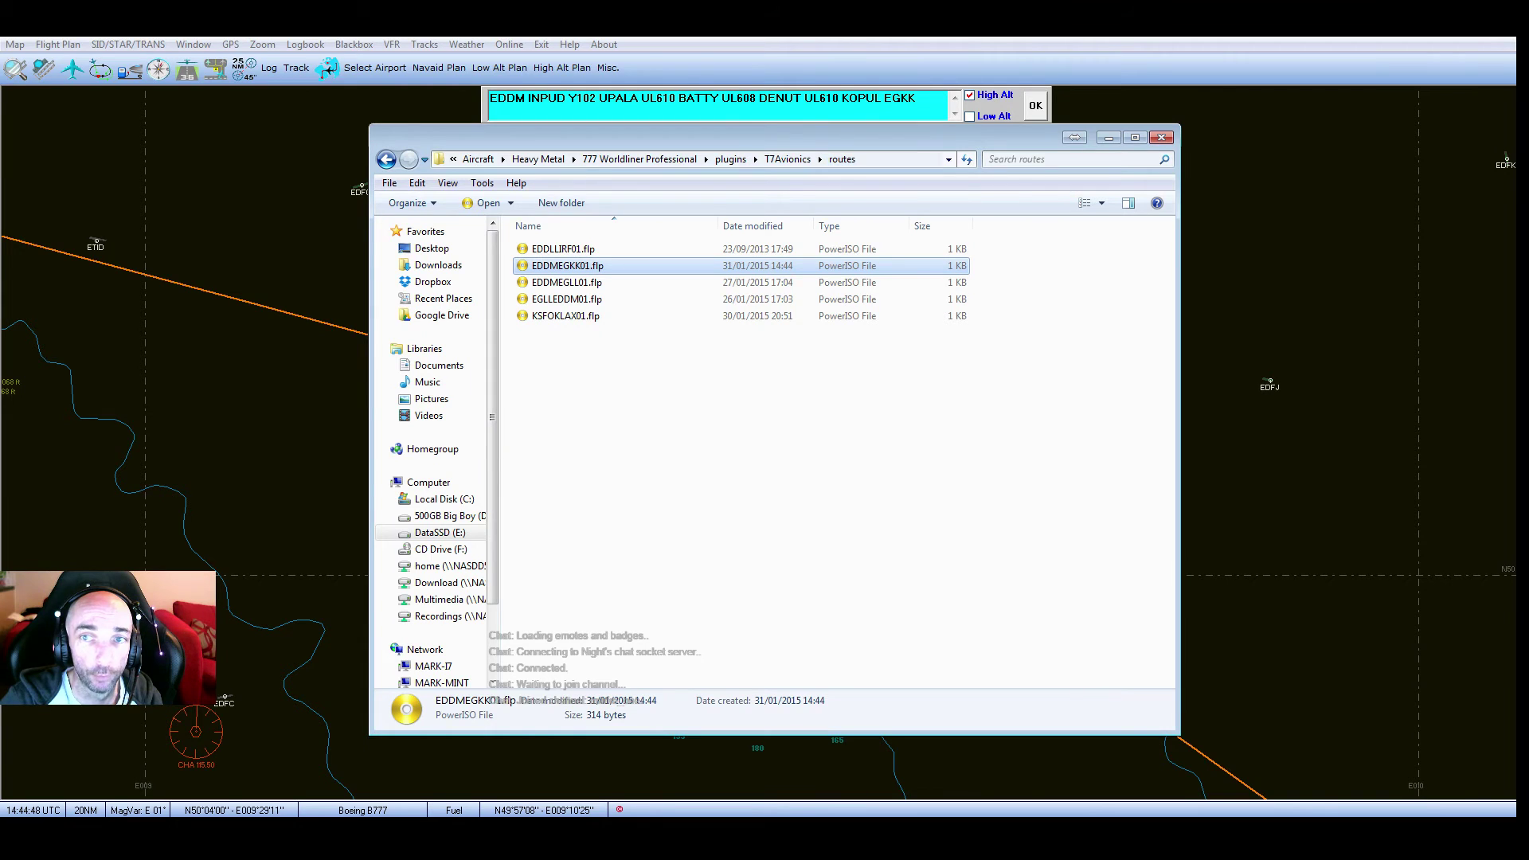
pyautogui.click(1108, 137)
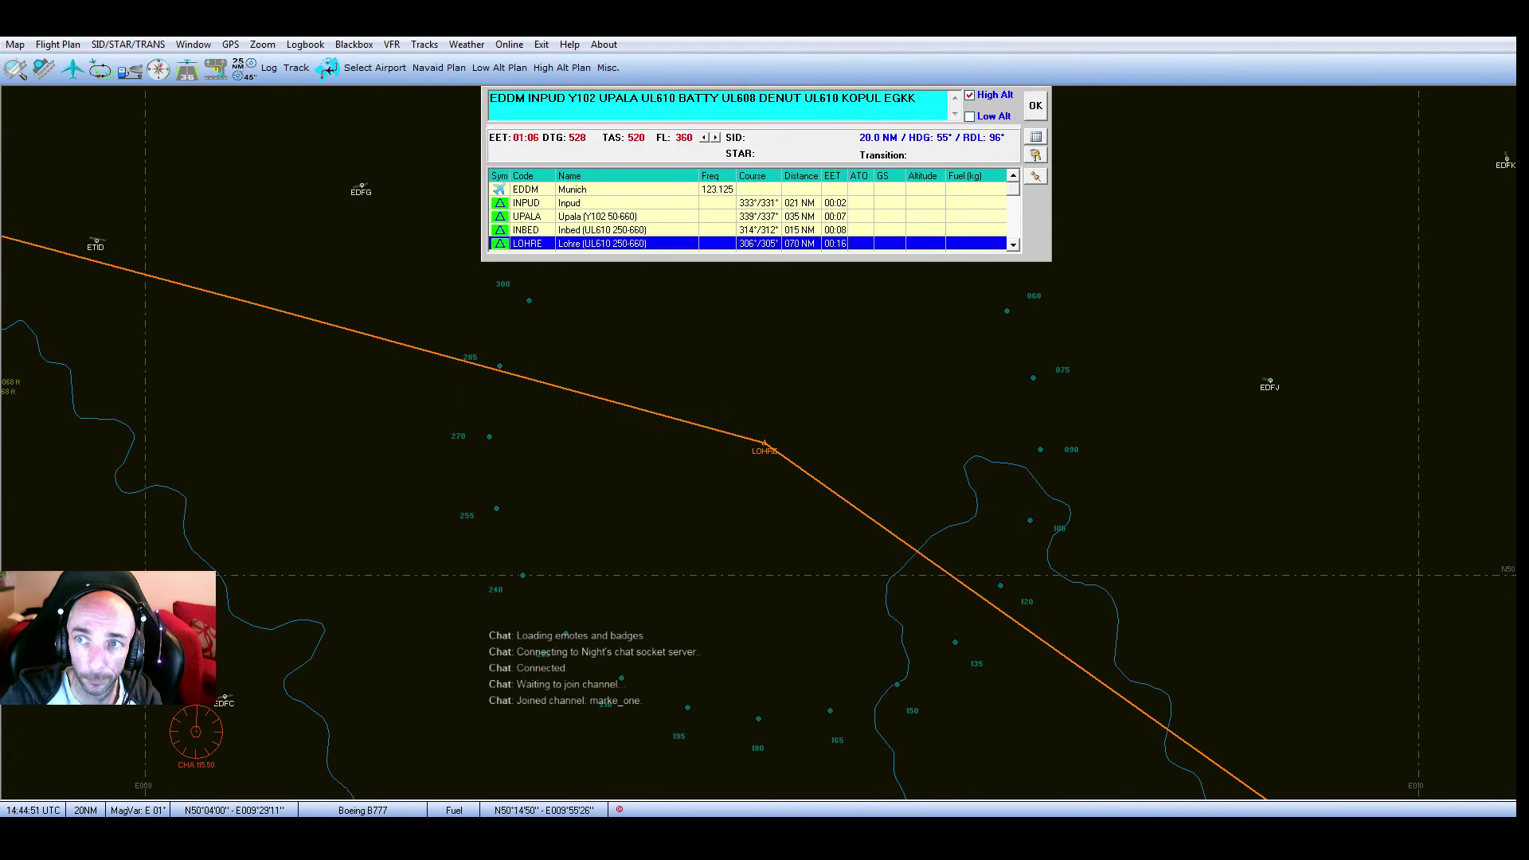
# Switch to X-Plane and unpause the simulation.
pyautogui.hotkey('alt', 'Tab')
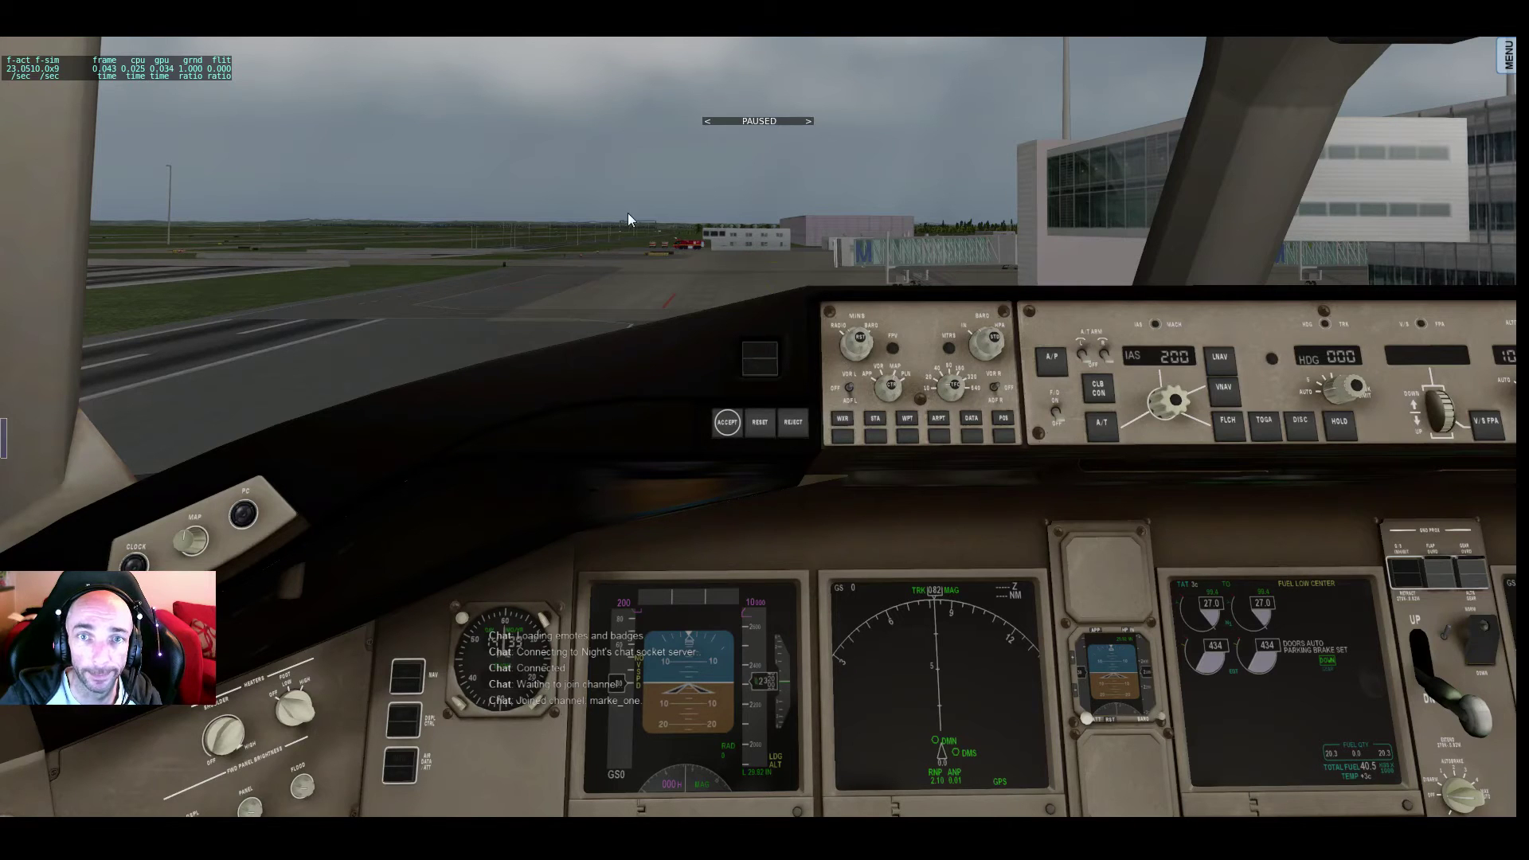
pyautogui.press('p')
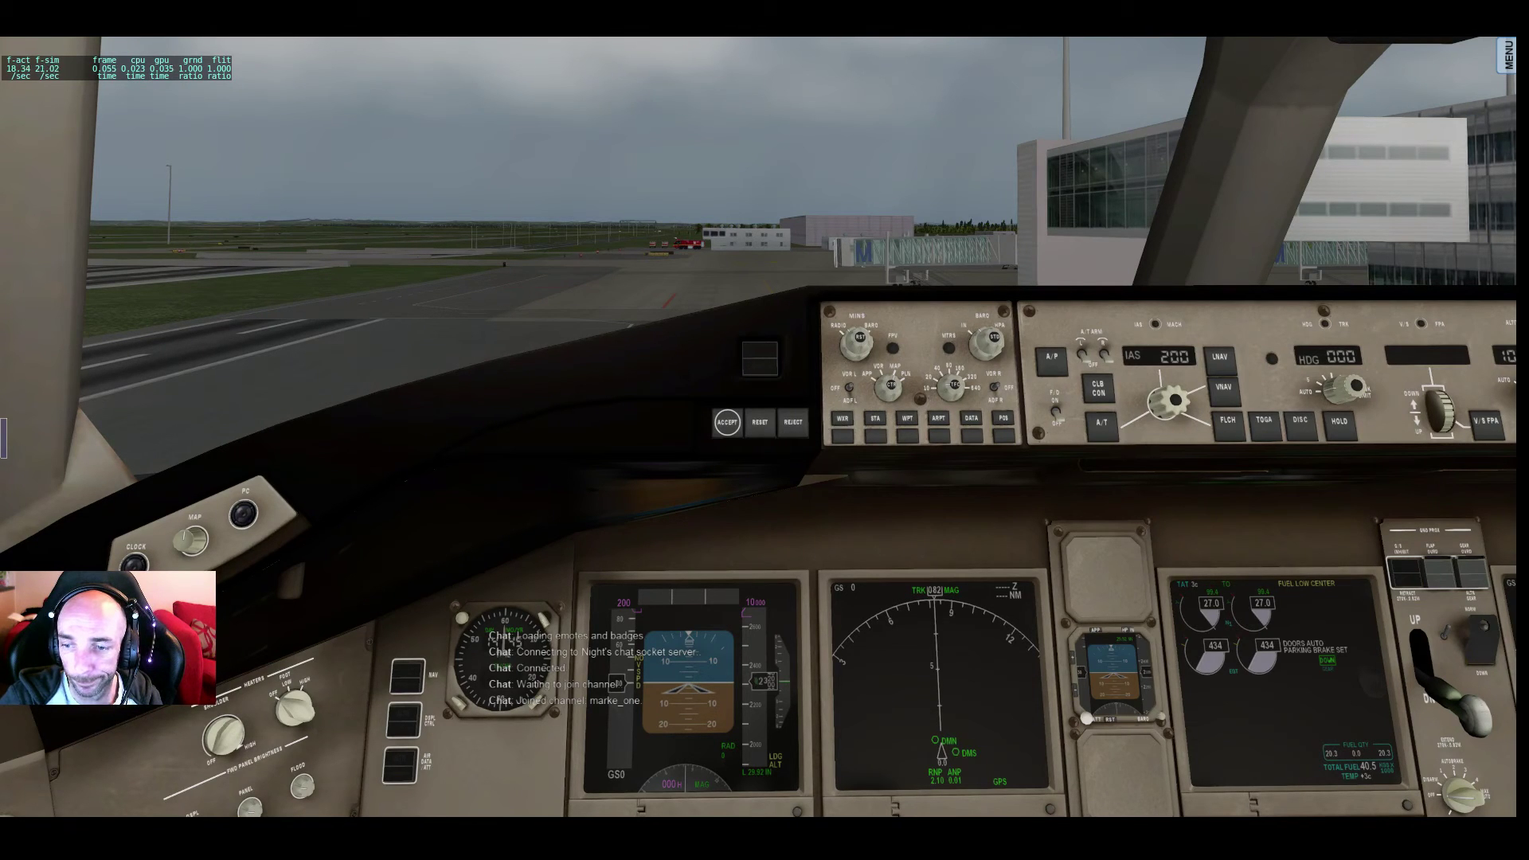
# Open the Windows volume mixer to check the sound levels, then return to X-Plane.
pyautogui.click(1434, 836)
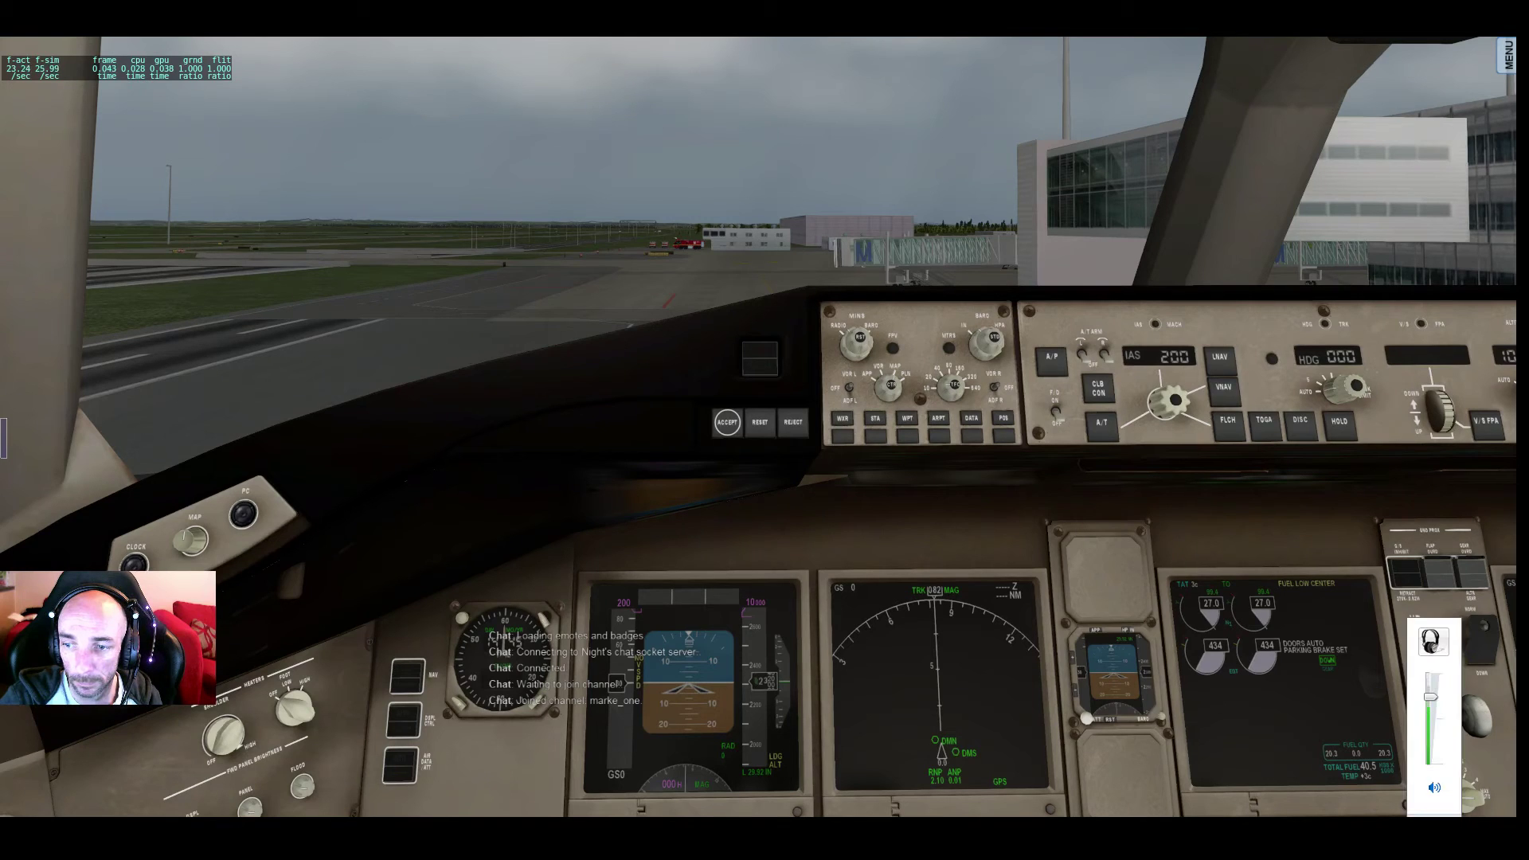
pyautogui.rightClick(1434, 836)
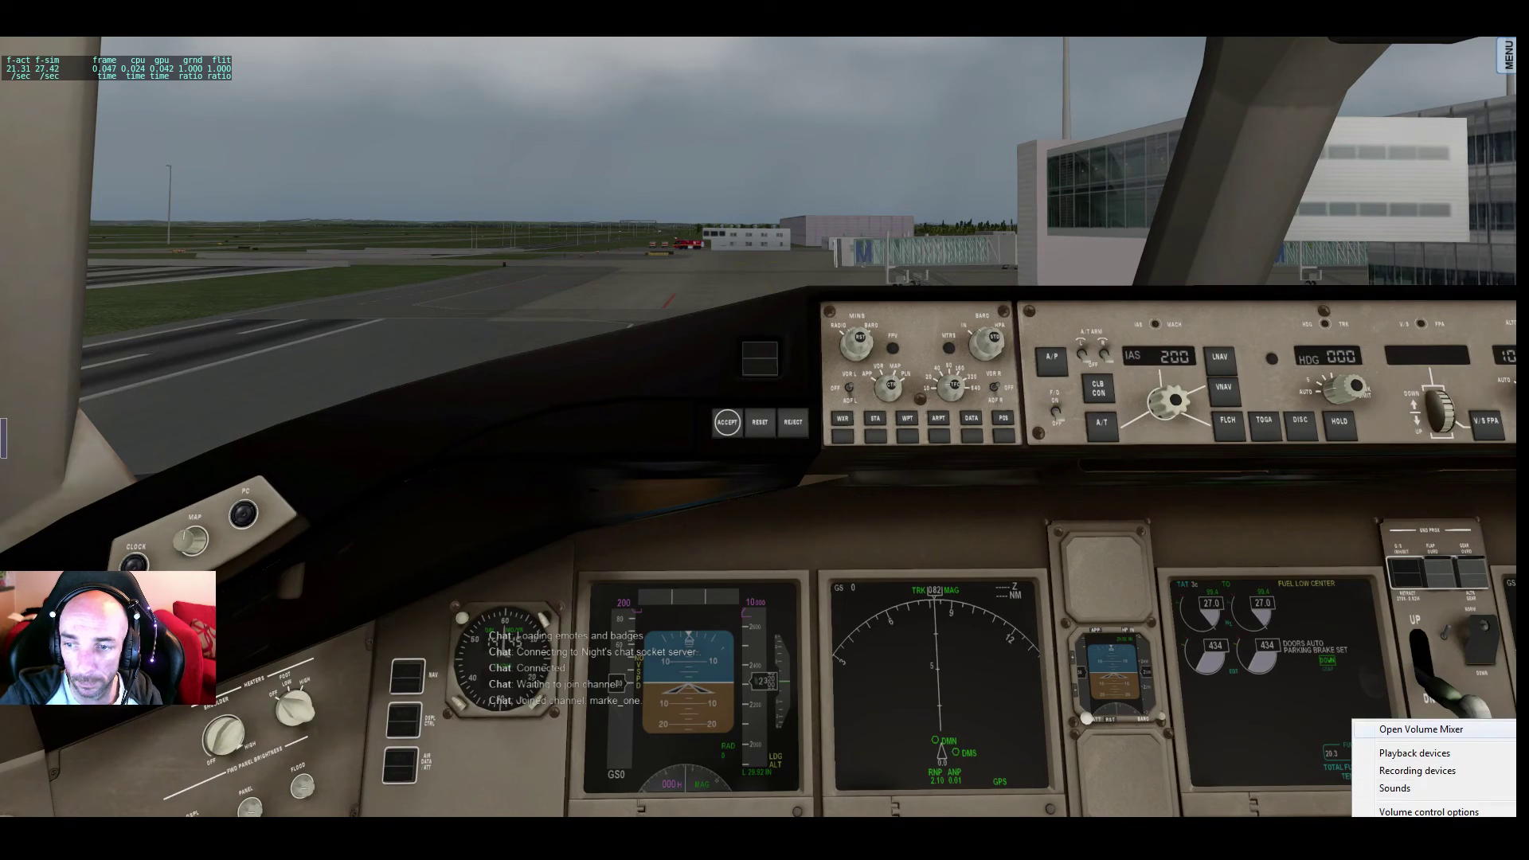
pyautogui.click(1420, 728)
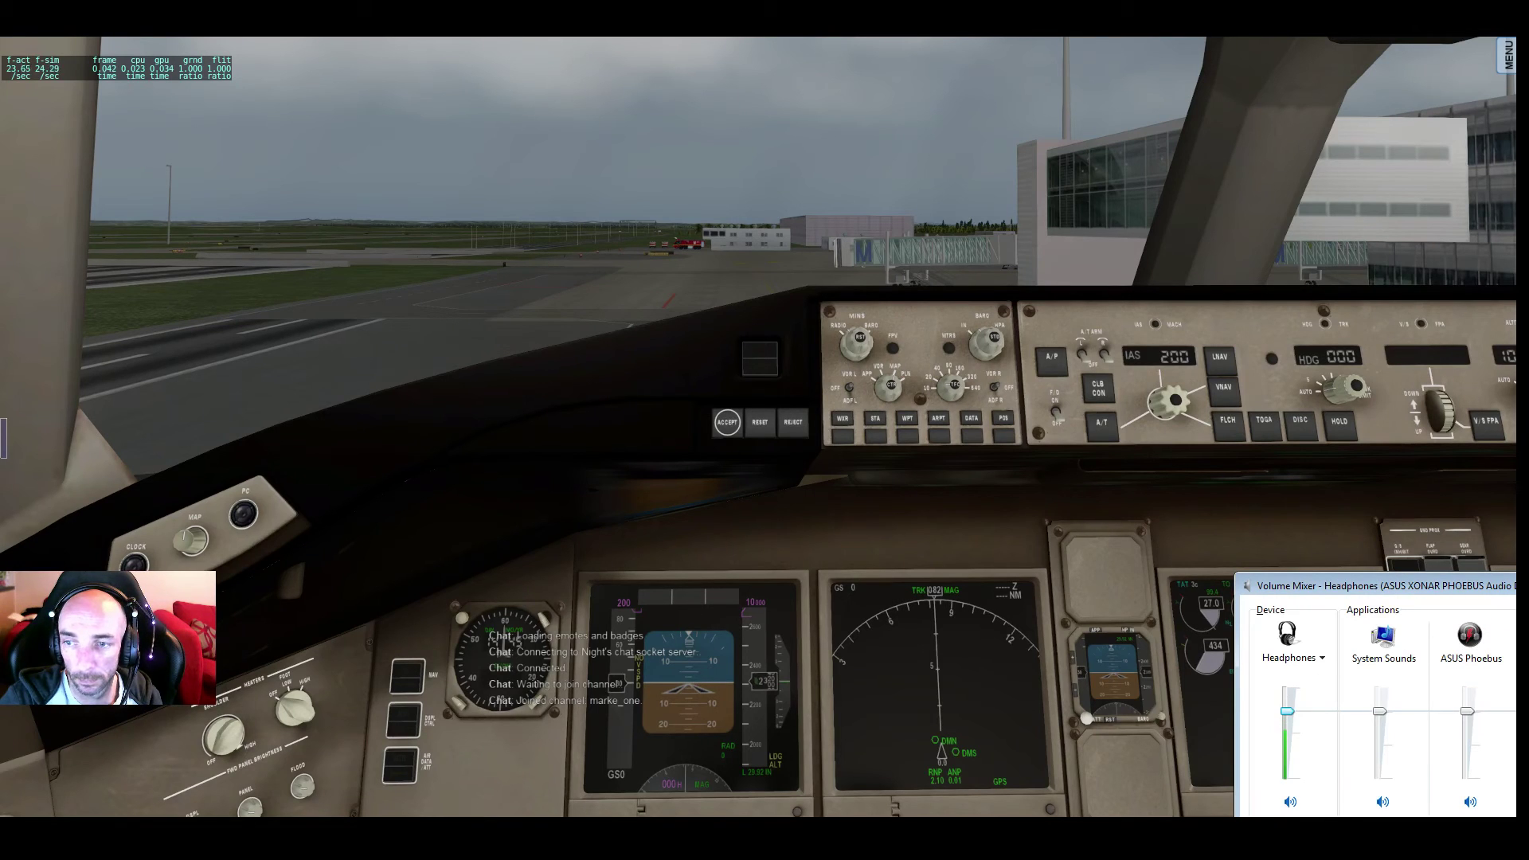
pyautogui.hotkey('alt', 'Tab')
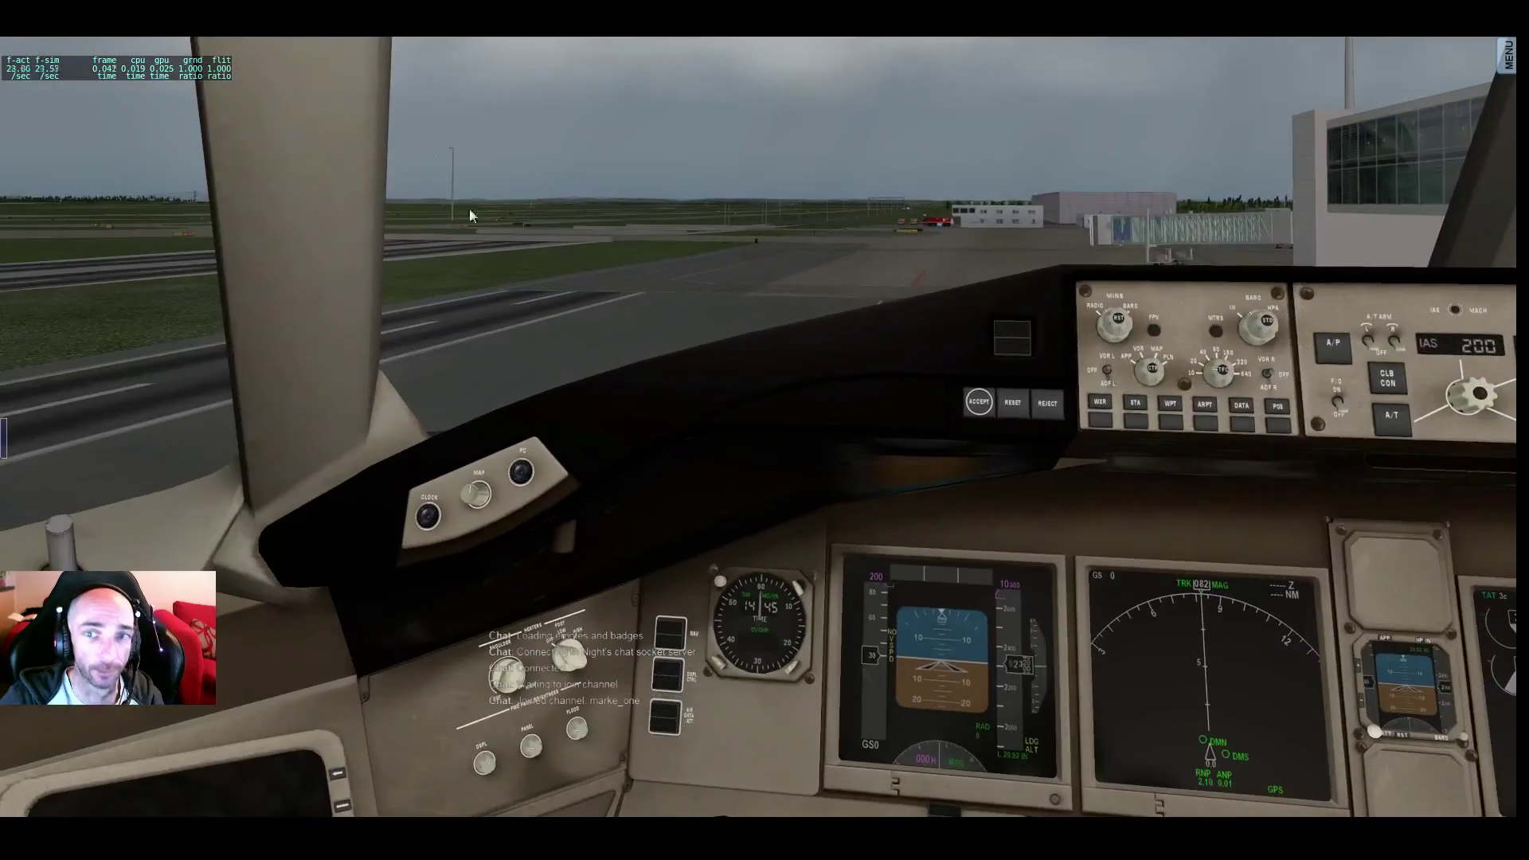
# Open the captain's MCDU on the 777's centre console and bring up the FMS1 IDENT page.
pyautogui.moveTo(470, 209); pyautogui.dragTo(603, 402)
pyautogui.click(823, 377)
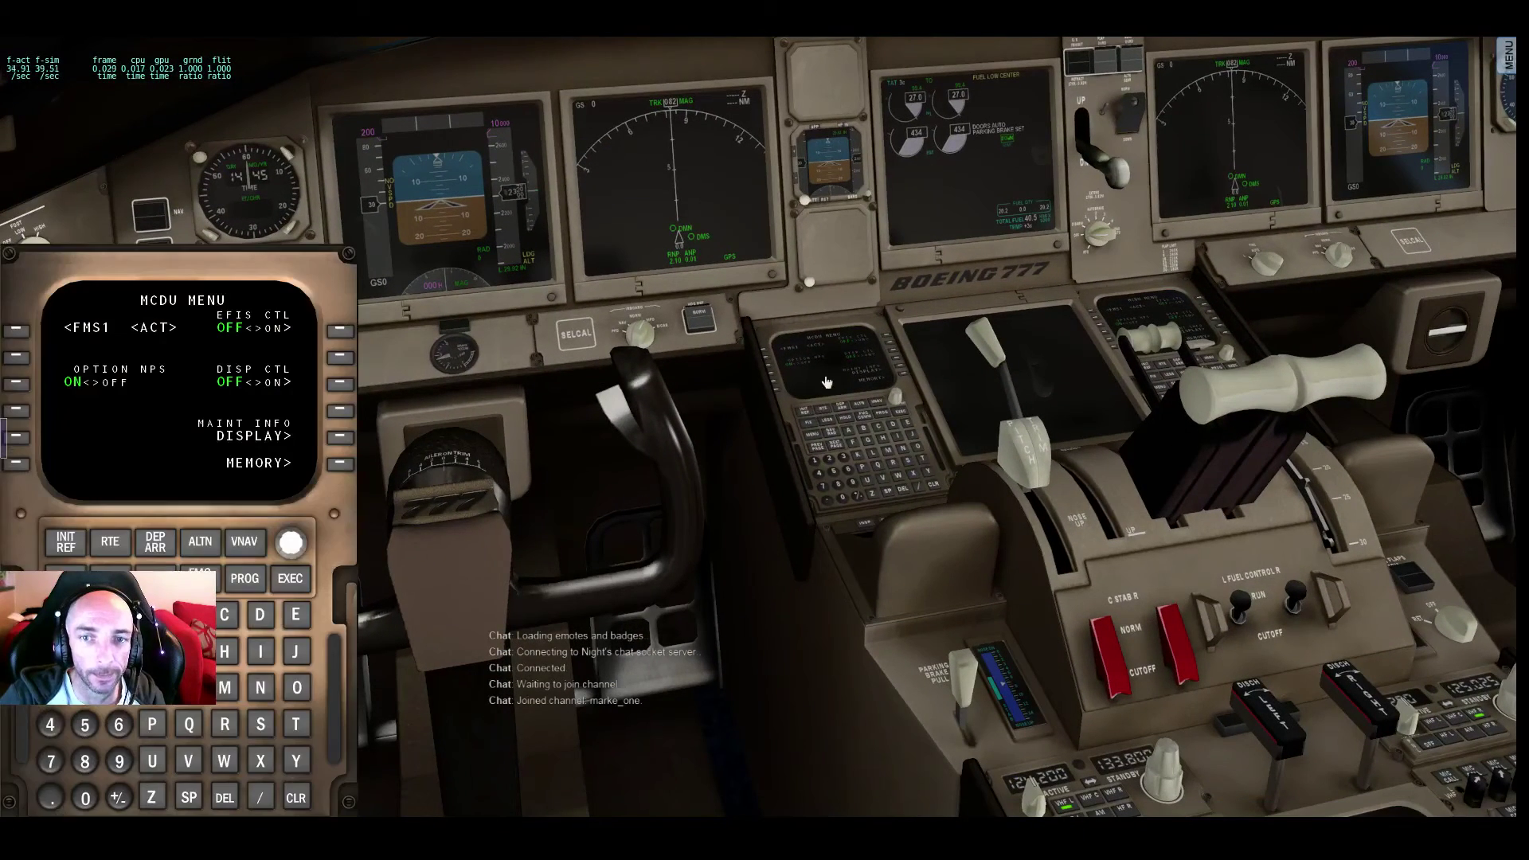
pyautogui.click(19, 331)
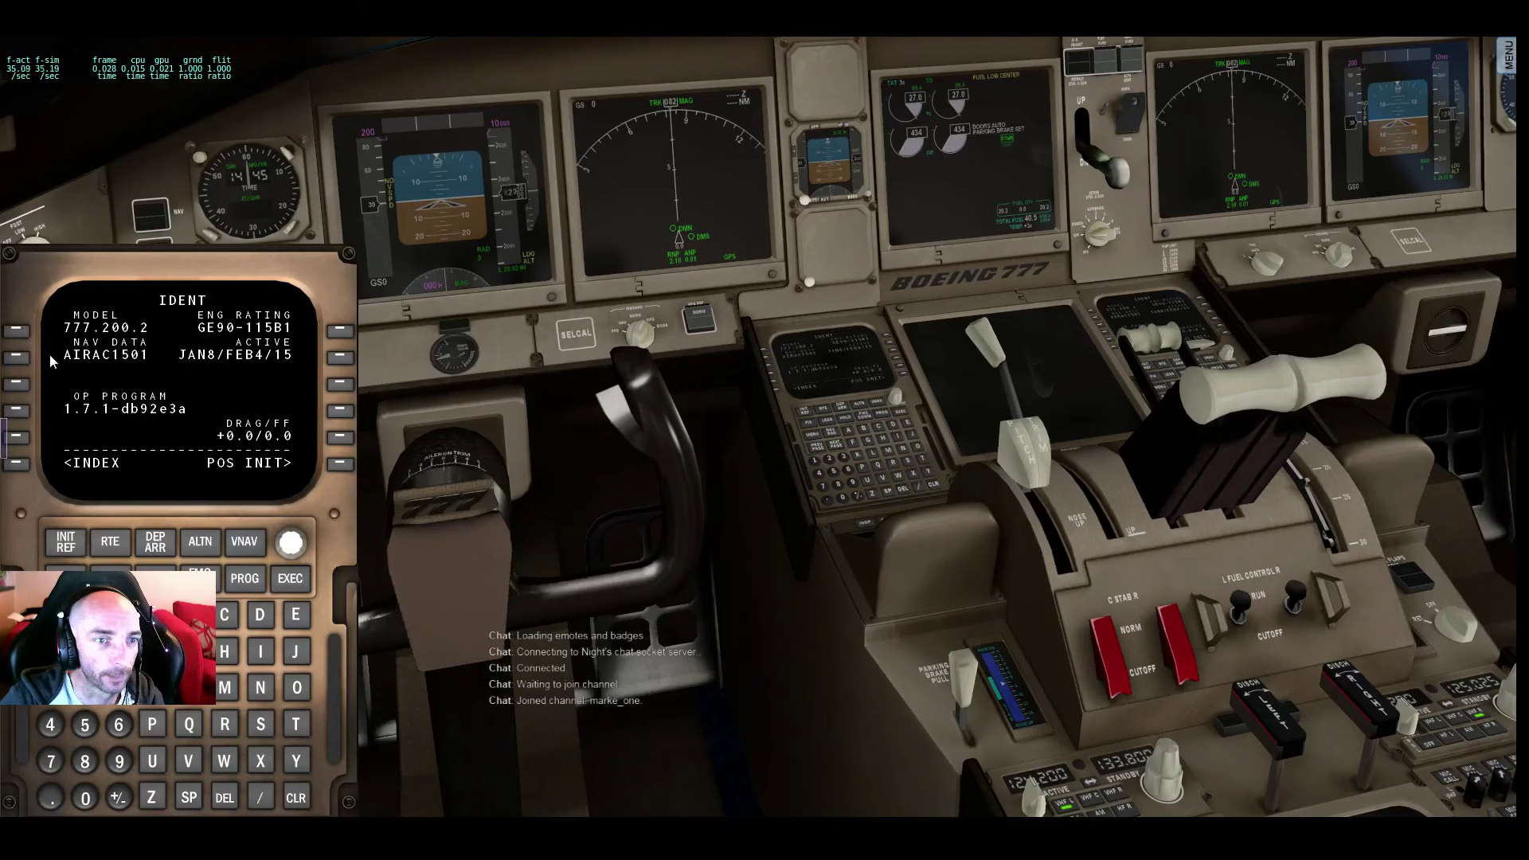
# Open the POS INIT page and enter EDDM as the reference airport.
pyautogui.click(341, 465)
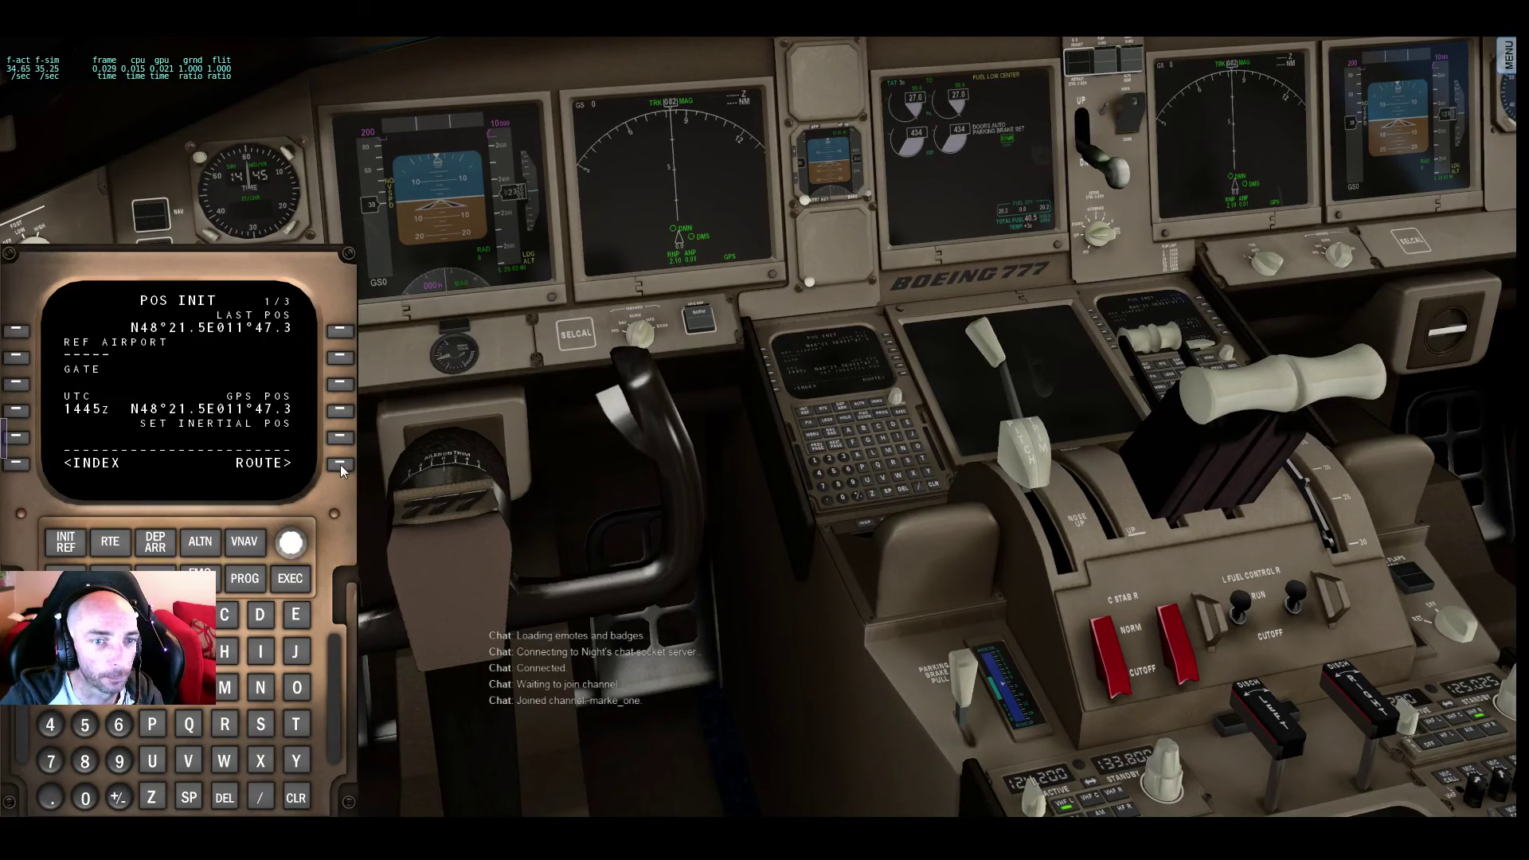
pyautogui.click(296, 614)
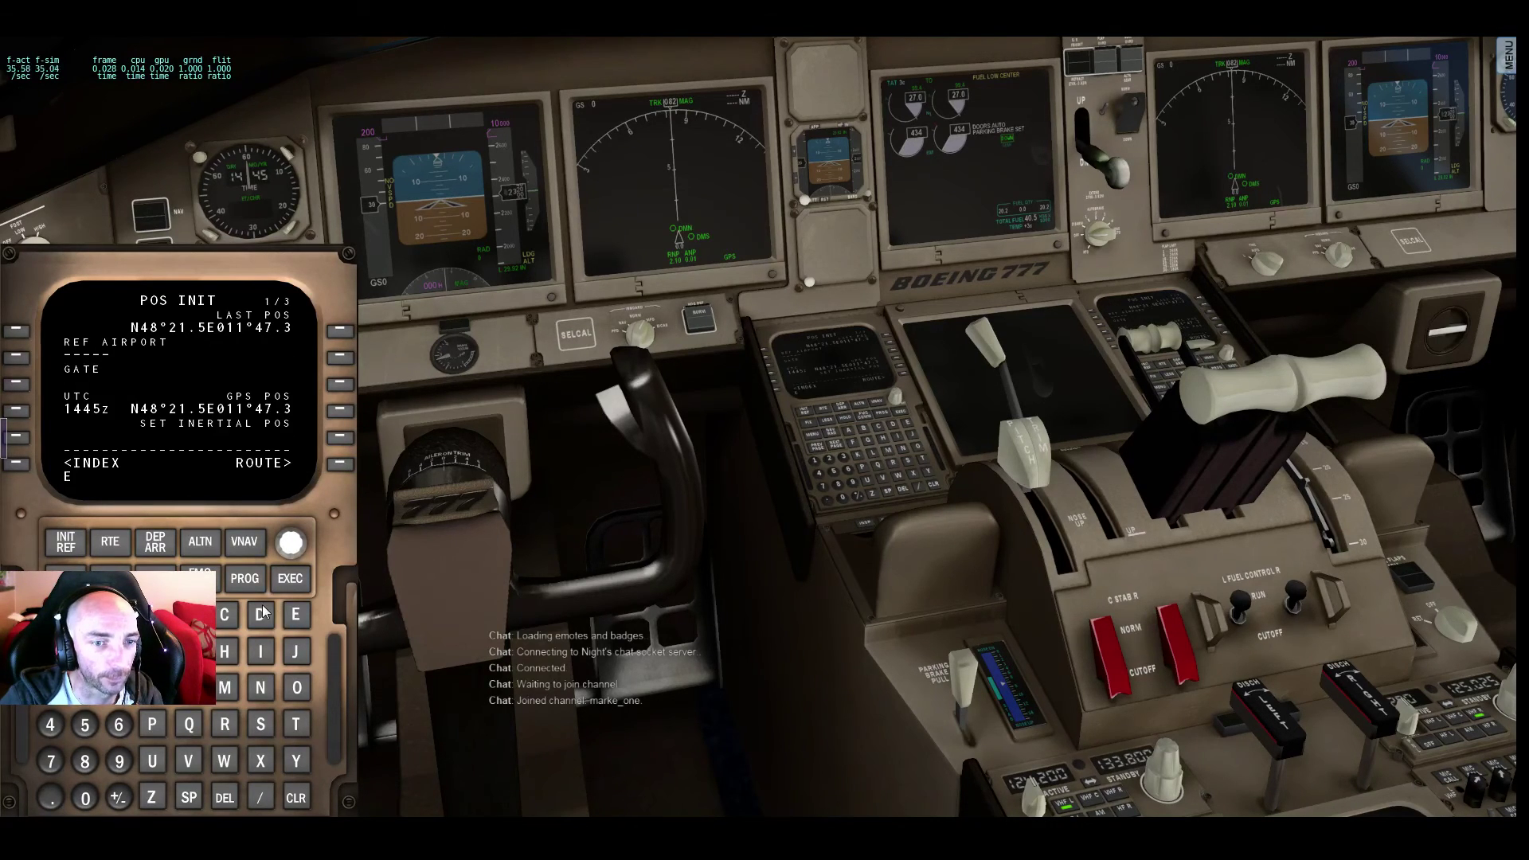
pyautogui.click(259, 614)
pyautogui.click(263, 617)
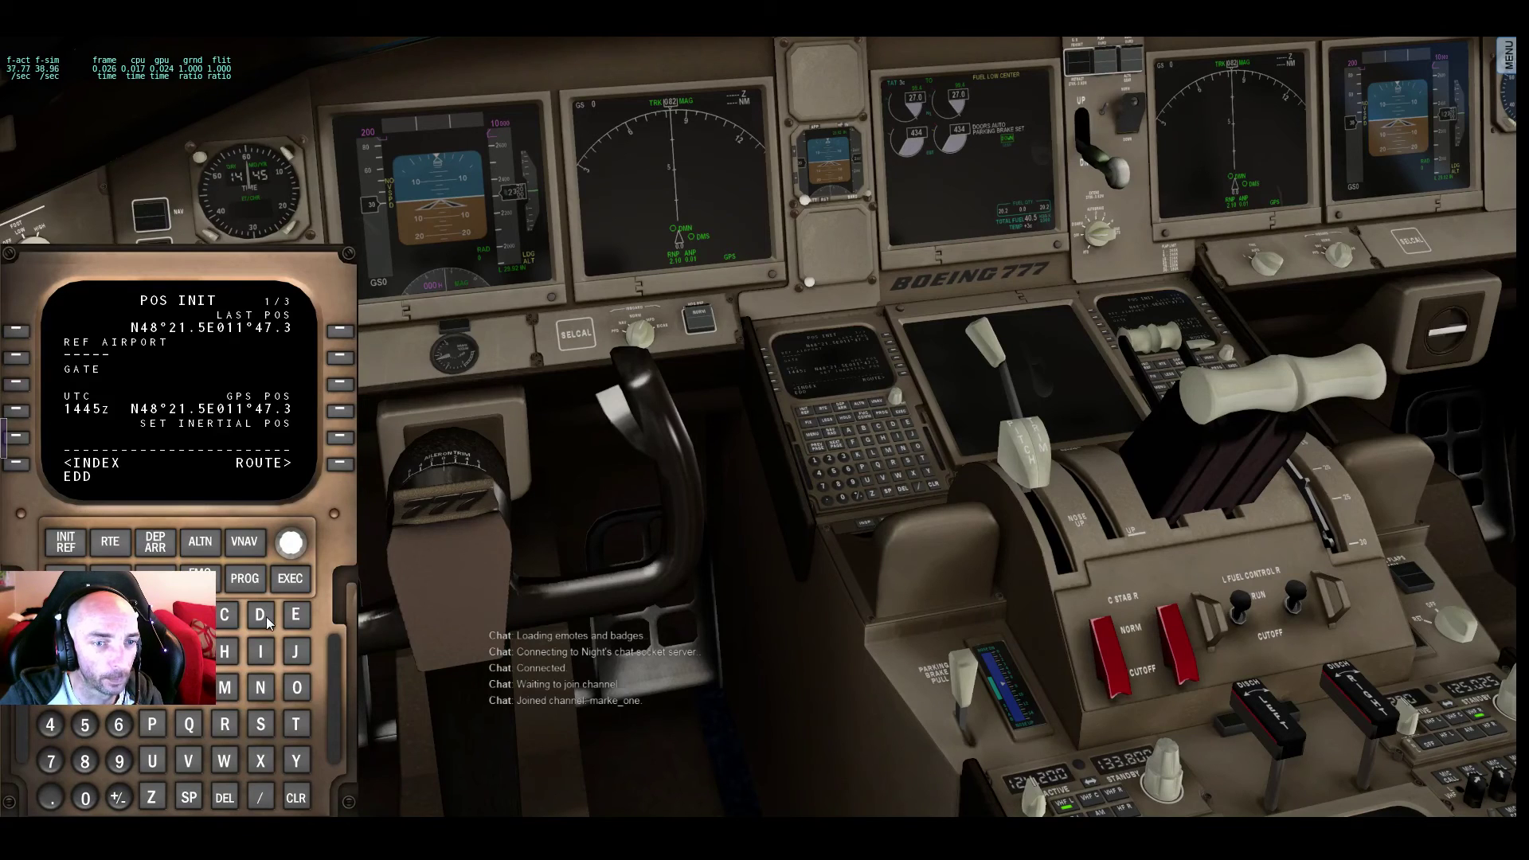
pyautogui.click(231, 685)
pyautogui.click(16, 357)
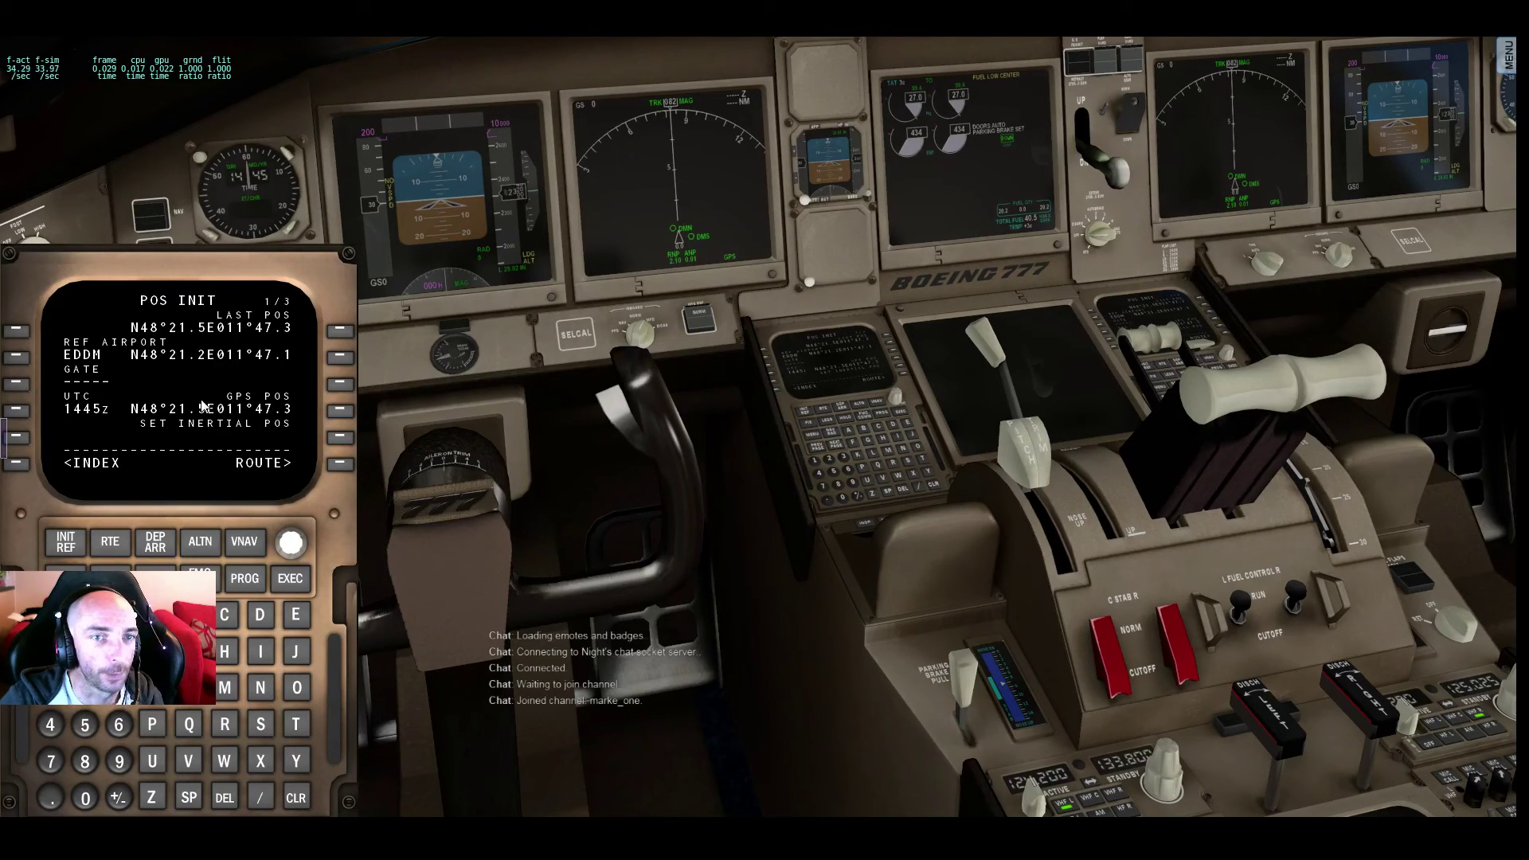
# Request the company route EDDMEGKK01.flp into RTE 1 and check its airway and waypoint page.
pyautogui.click(336, 465)
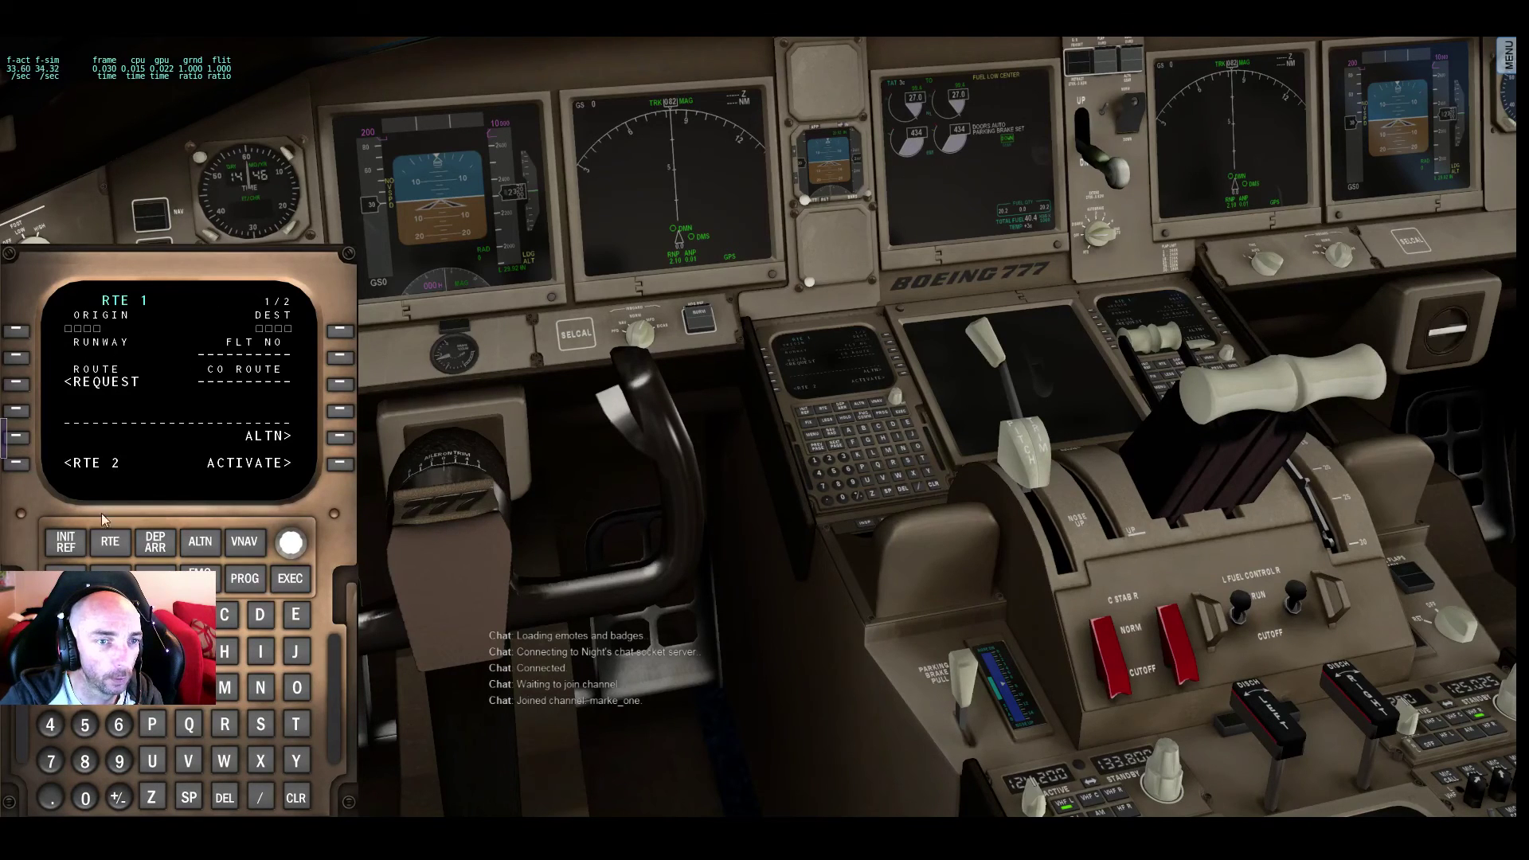
pyautogui.click(18, 386)
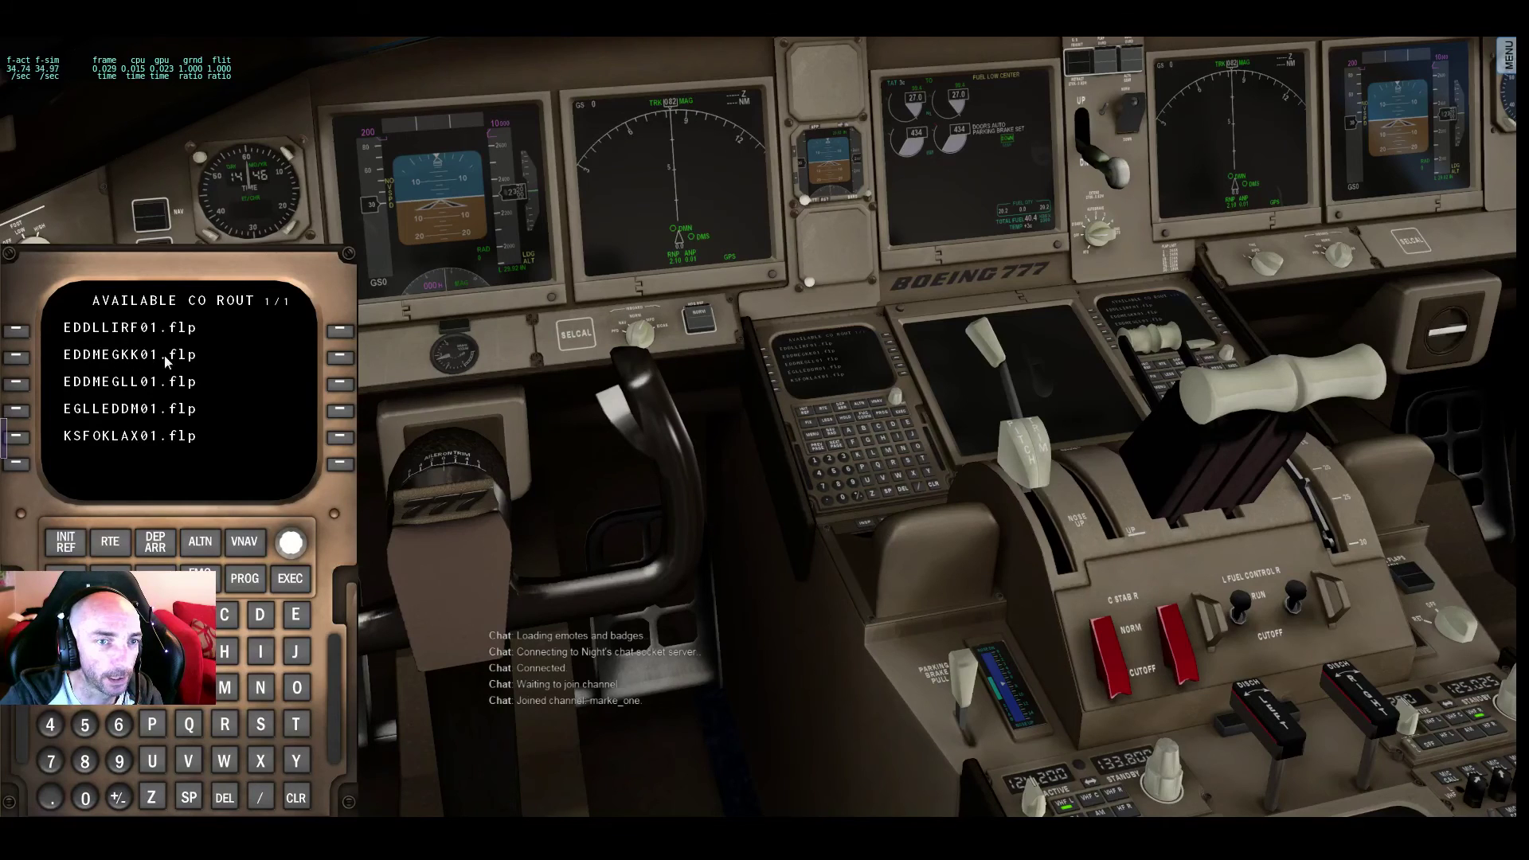
pyautogui.click(15, 360)
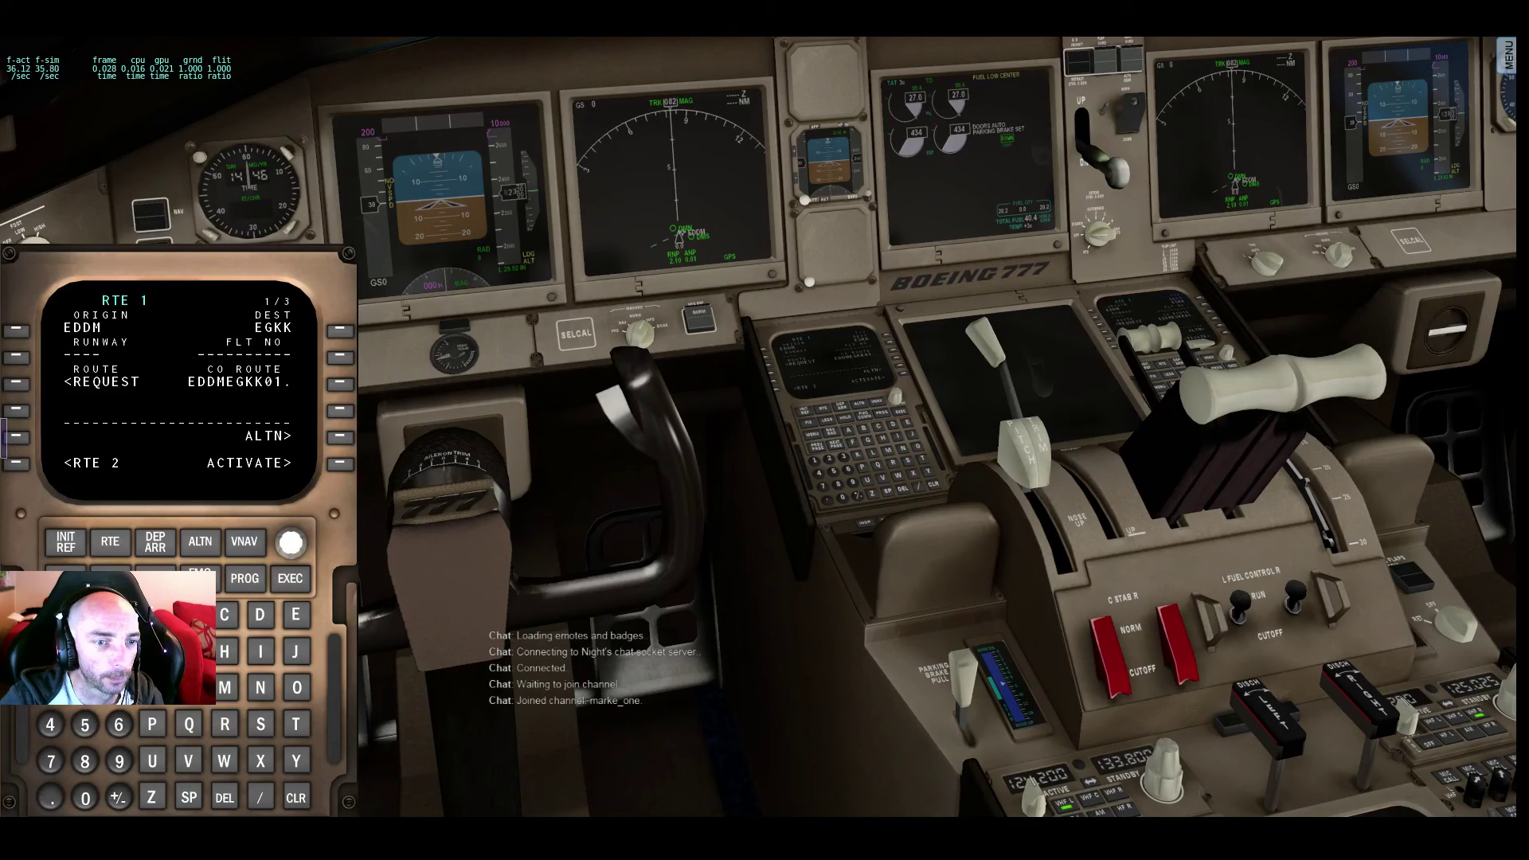
pyautogui.click(110, 650)
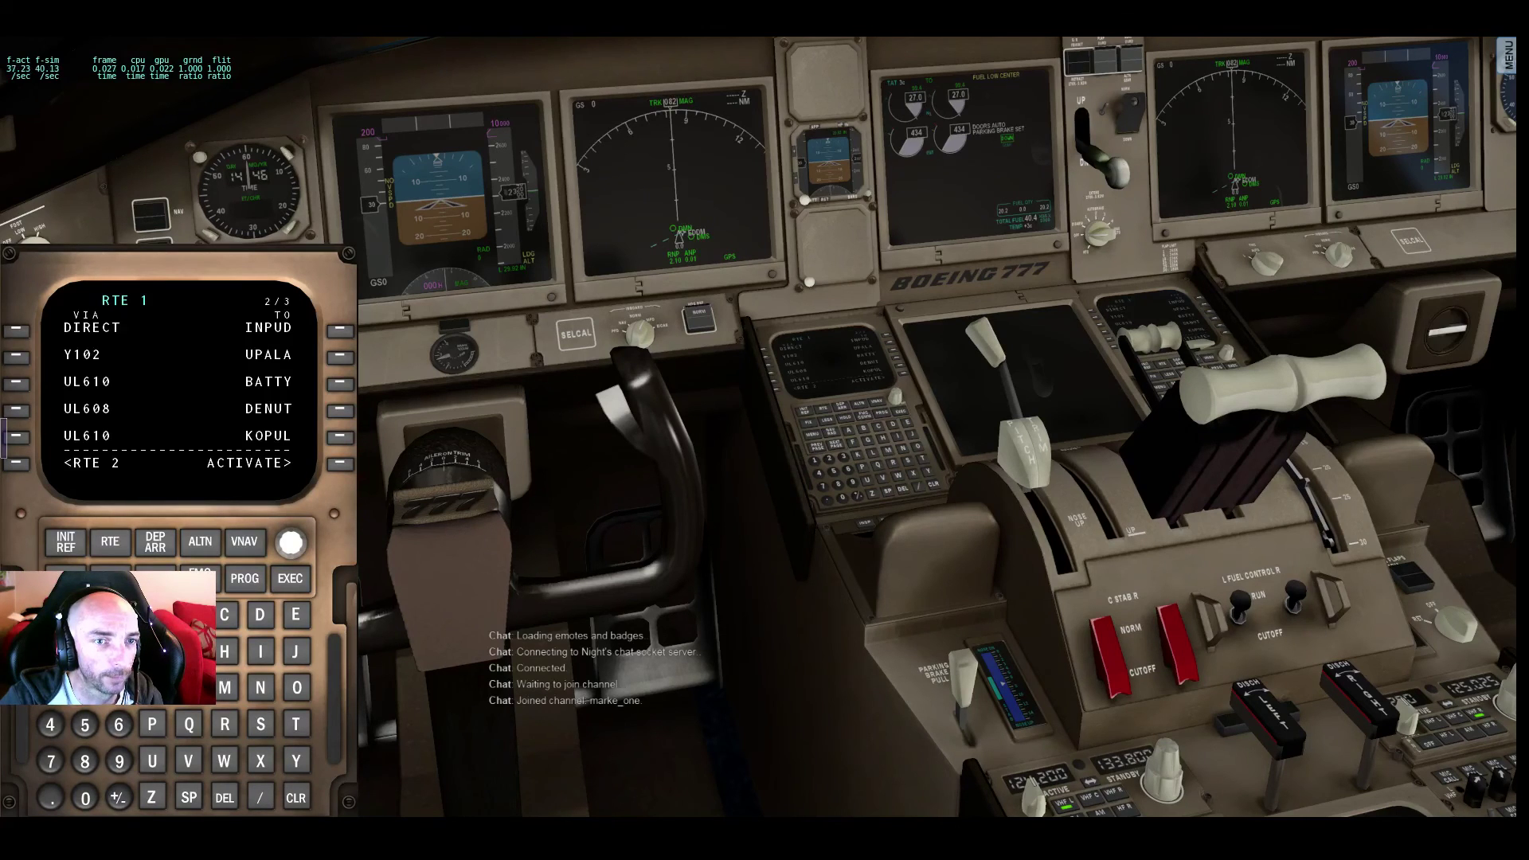
pyautogui.click(65, 651)
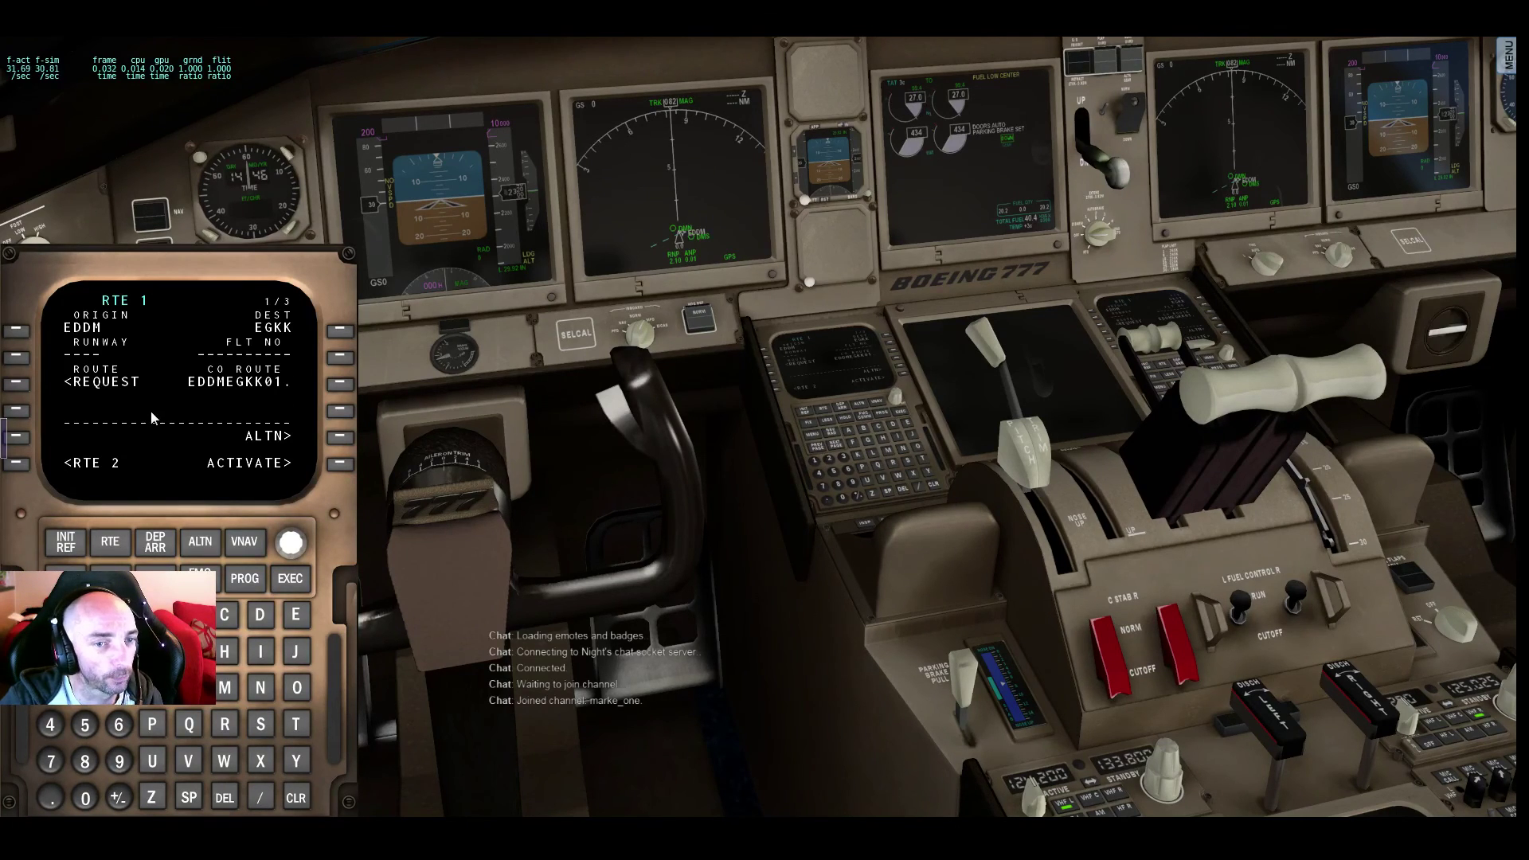
# Activate and execute RTE 1, and review the active route's airways and waypoints before returning to its first page.
pyautogui.click(340, 463)
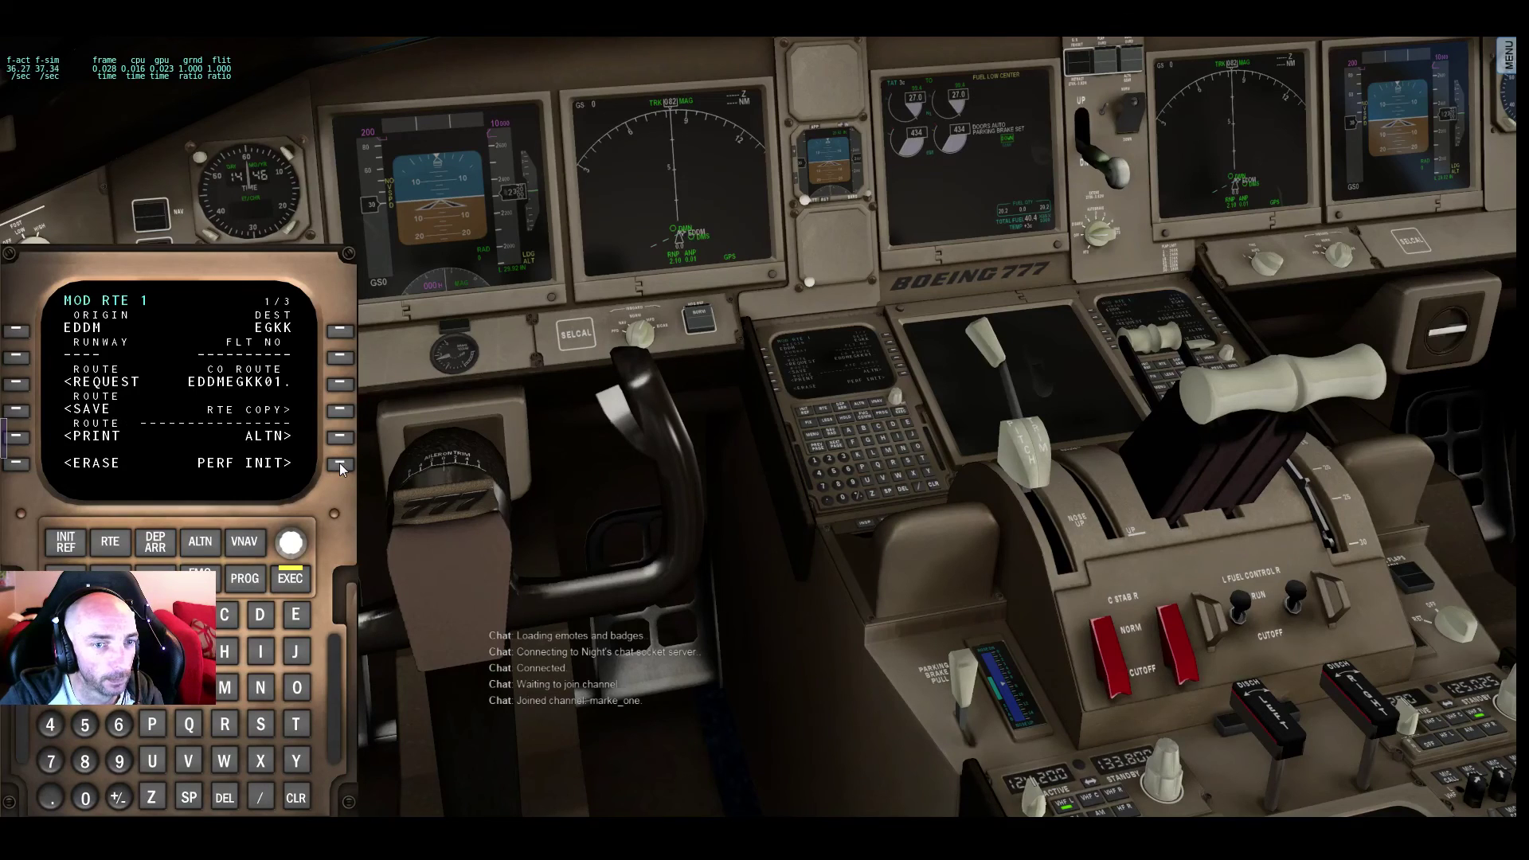
pyautogui.click(290, 578)
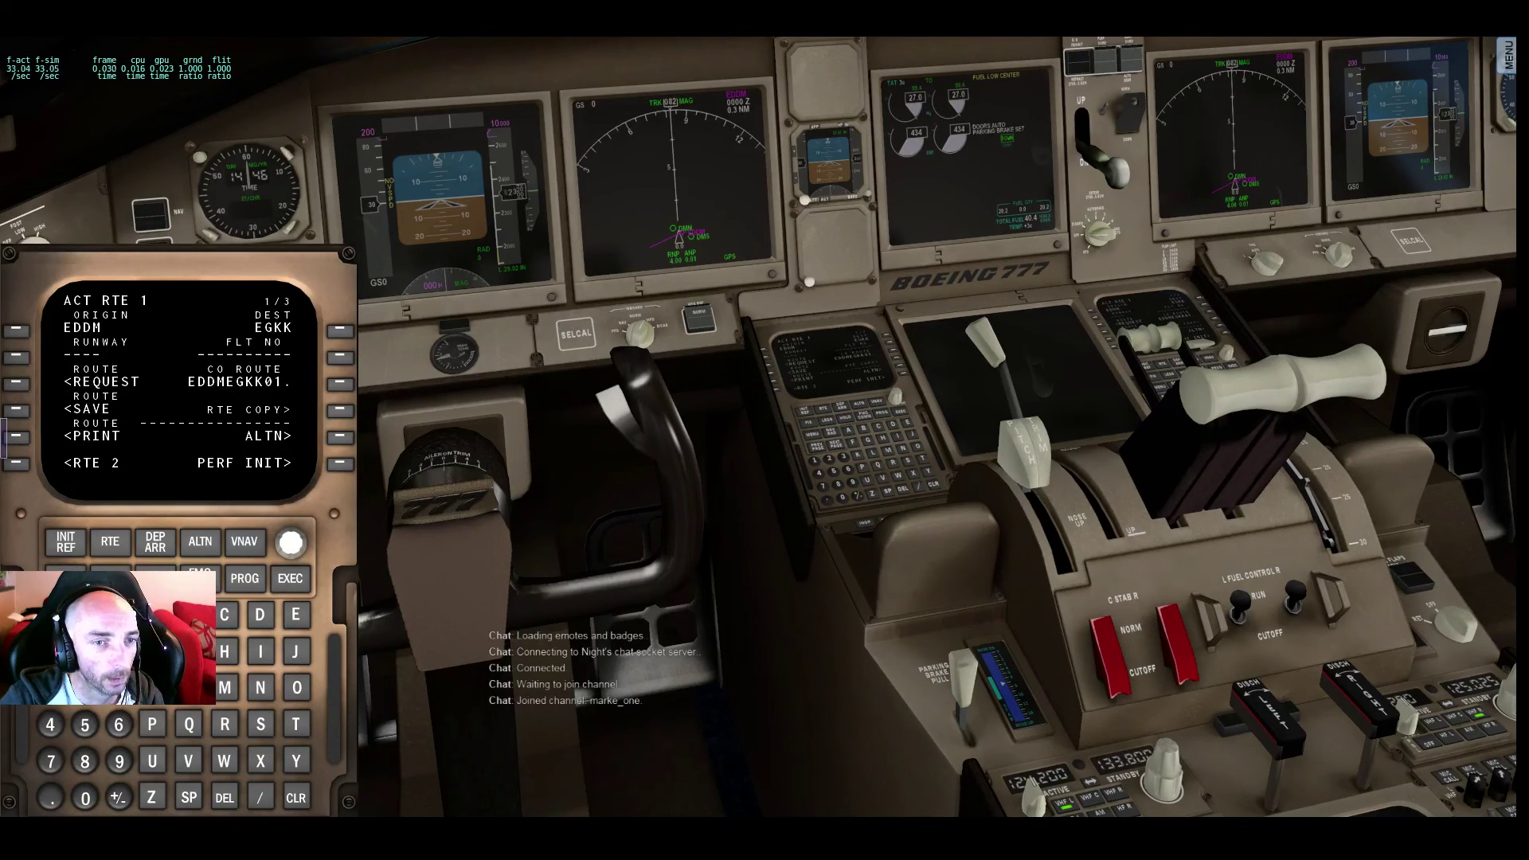
pyautogui.click(109, 652)
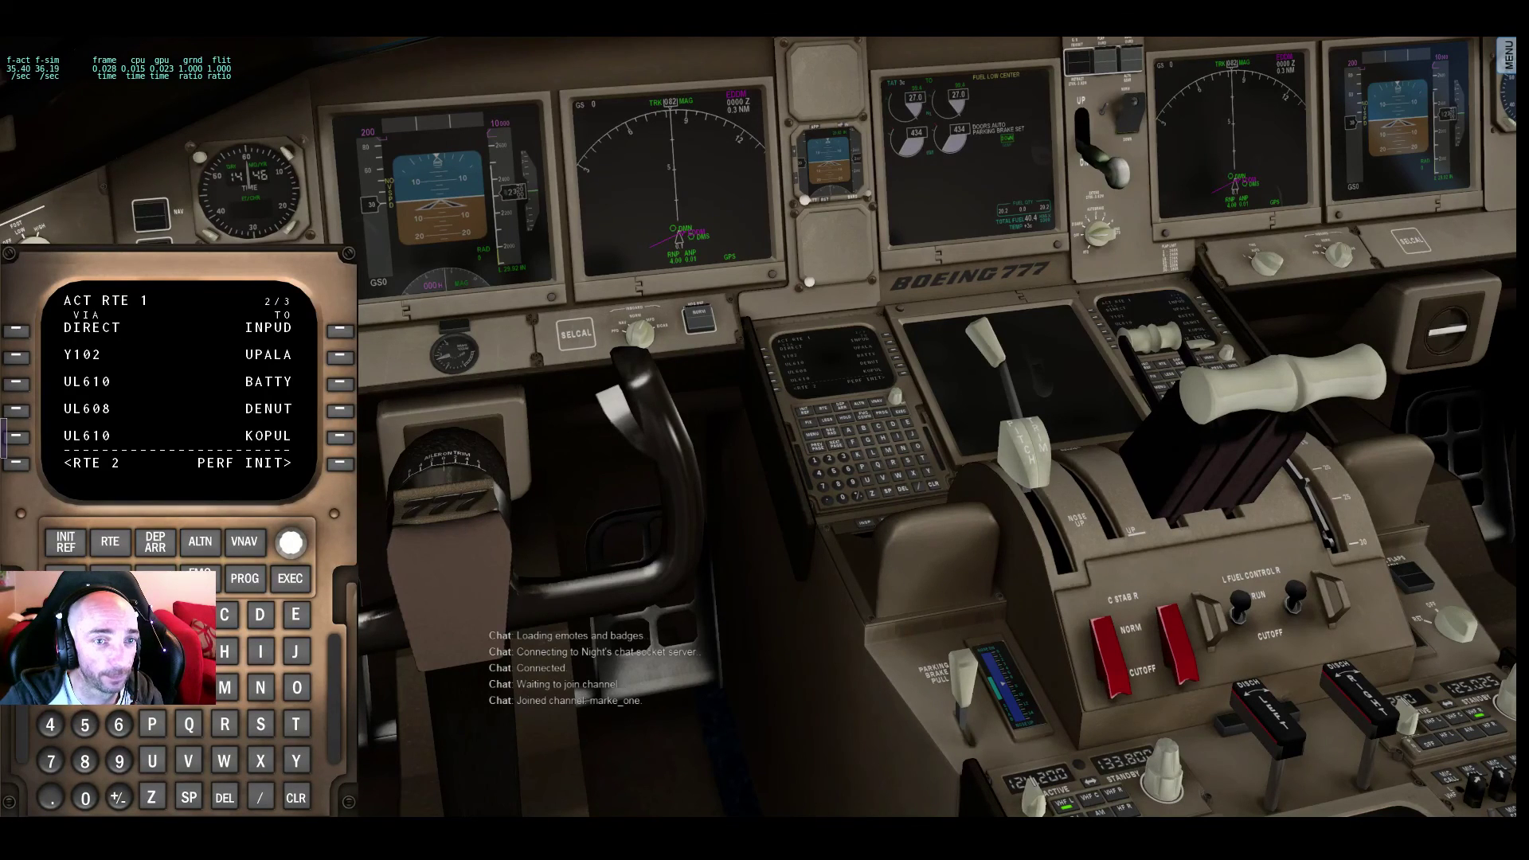
pyautogui.click(85, 651)
pyautogui.click(65, 651)
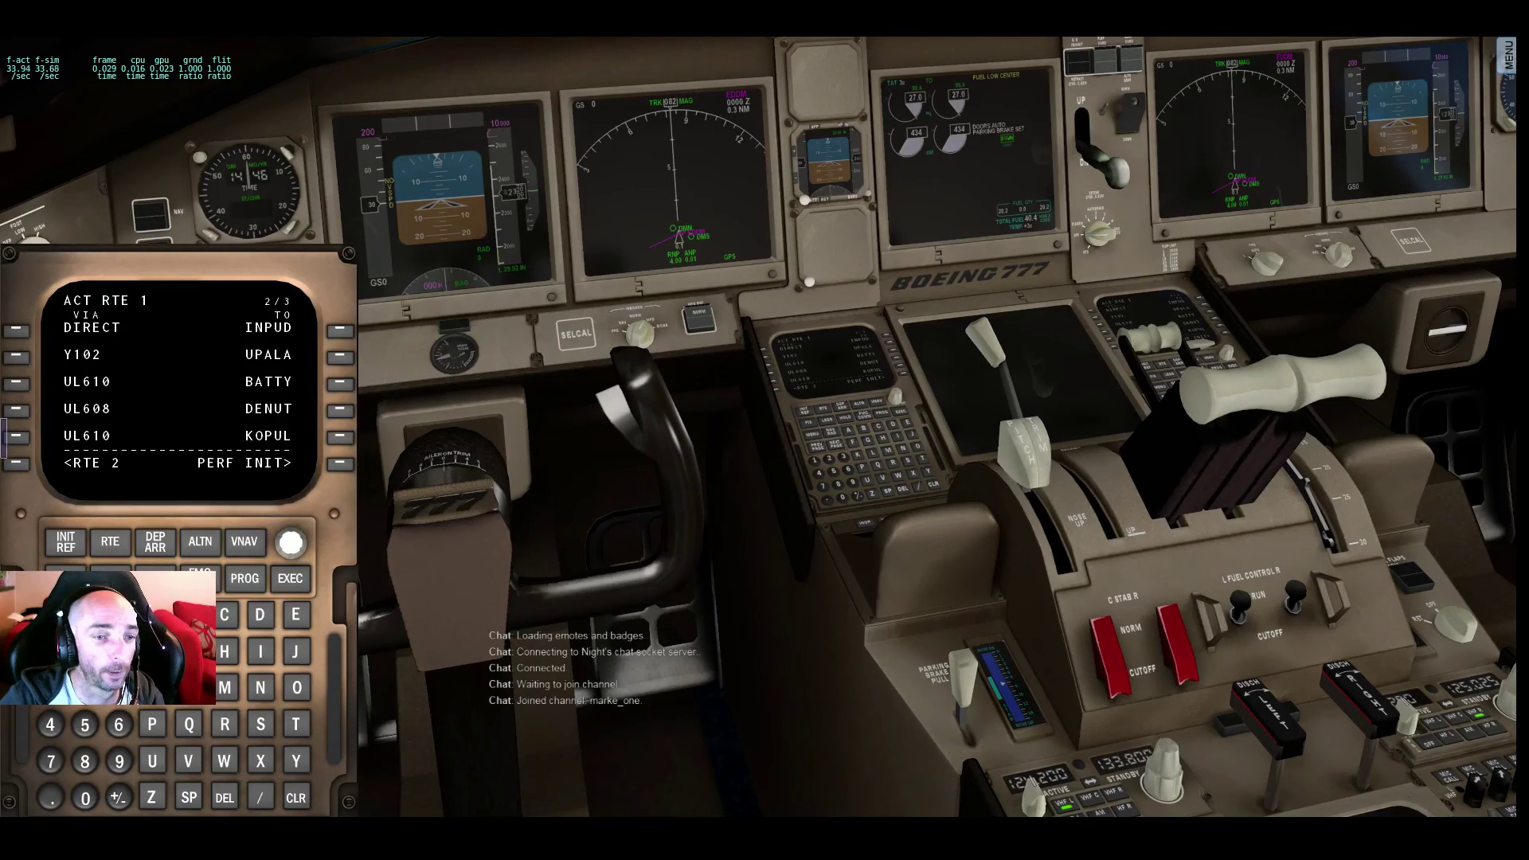
pyautogui.click(65, 652)
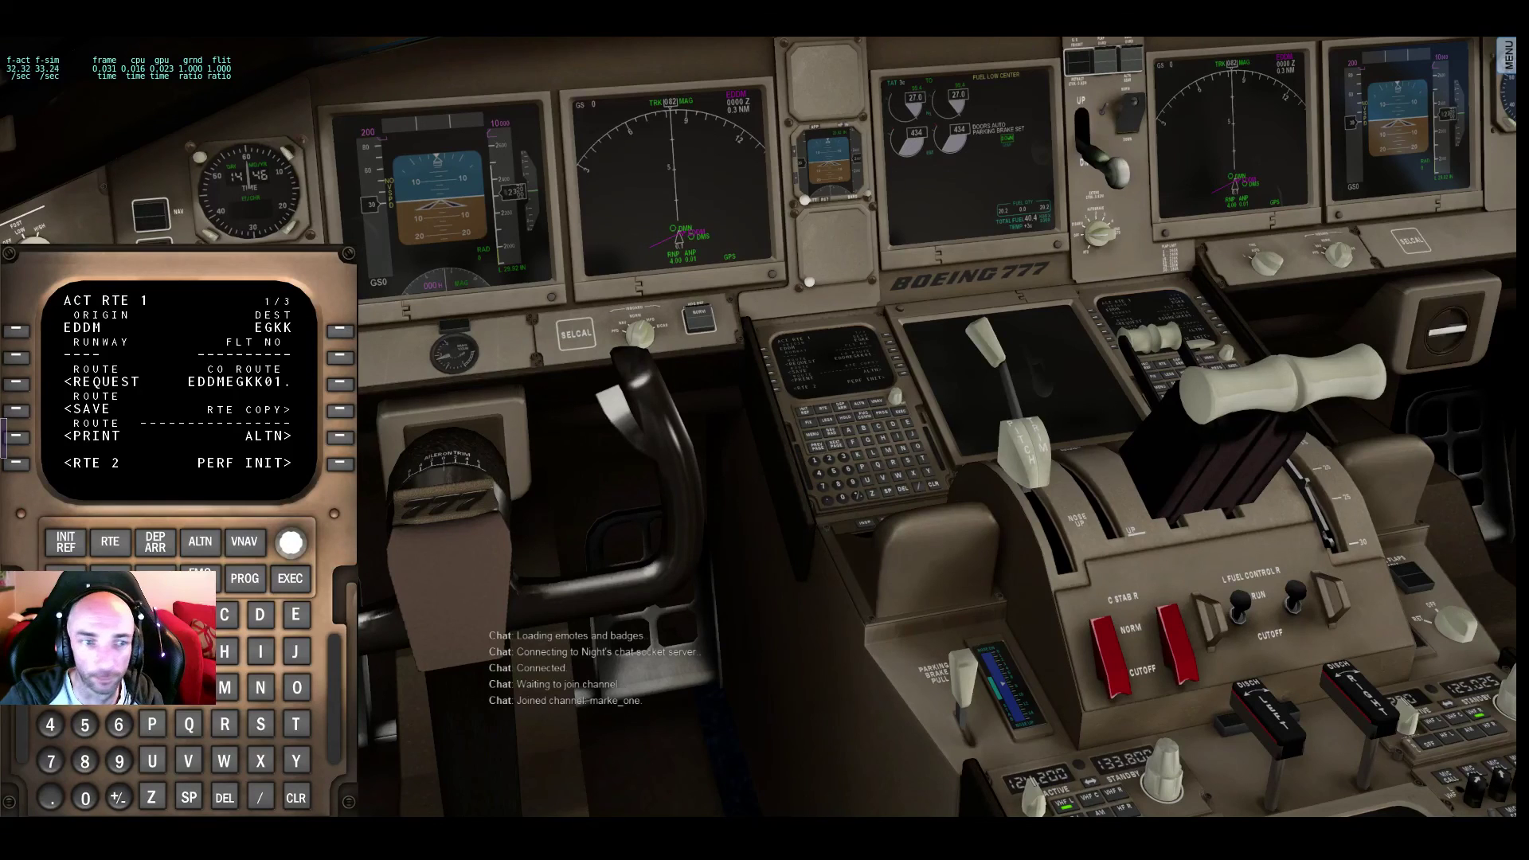
# Bring up the EDDM departures for RTE 1 and browse to the second page of SIDs.
pyautogui.click(150, 549)
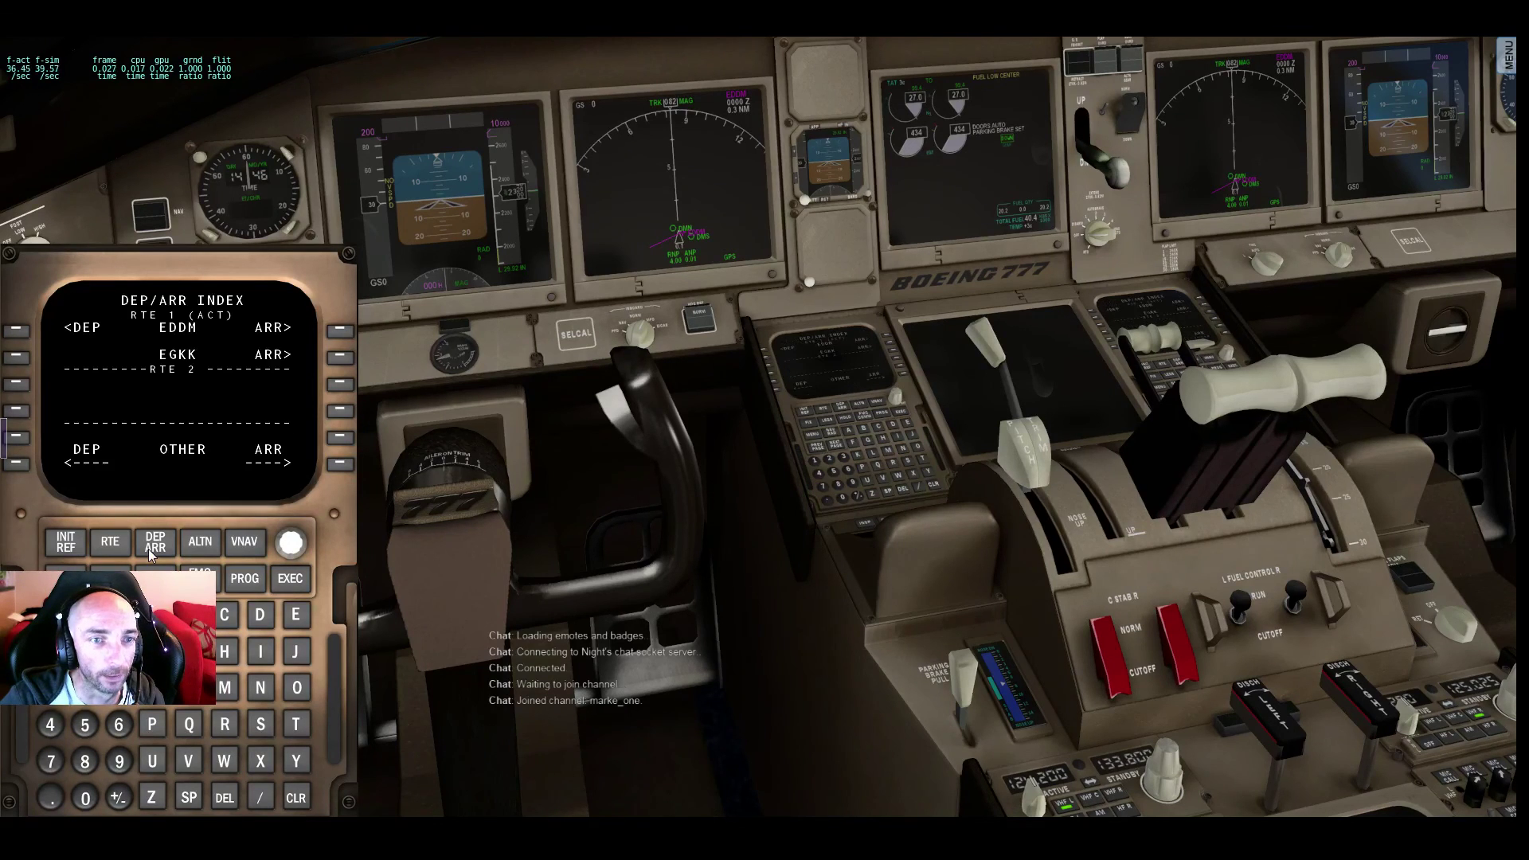
pyautogui.click(18, 332)
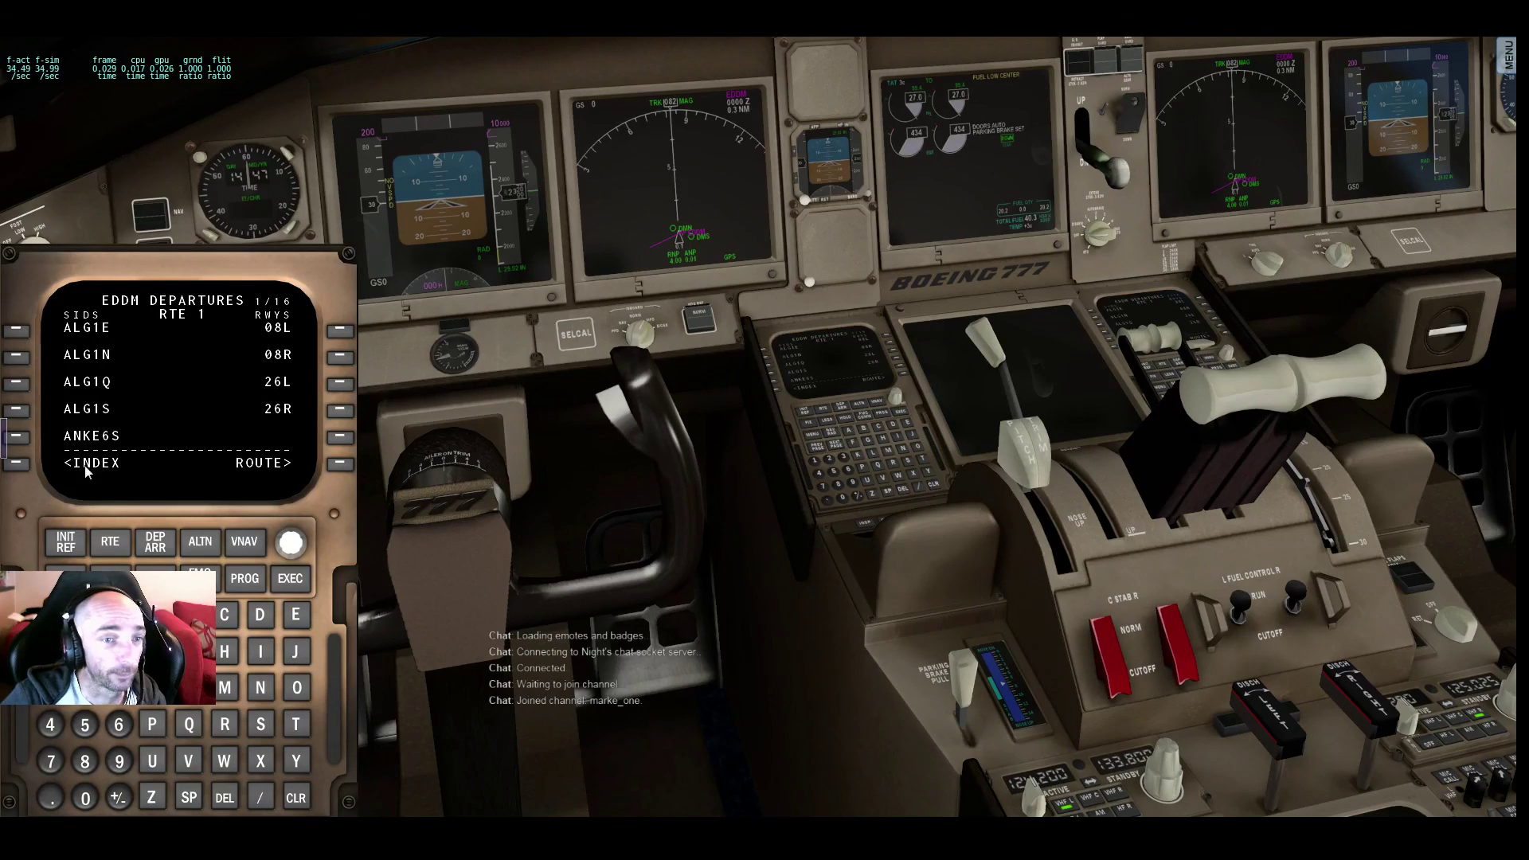
pyautogui.click(108, 650)
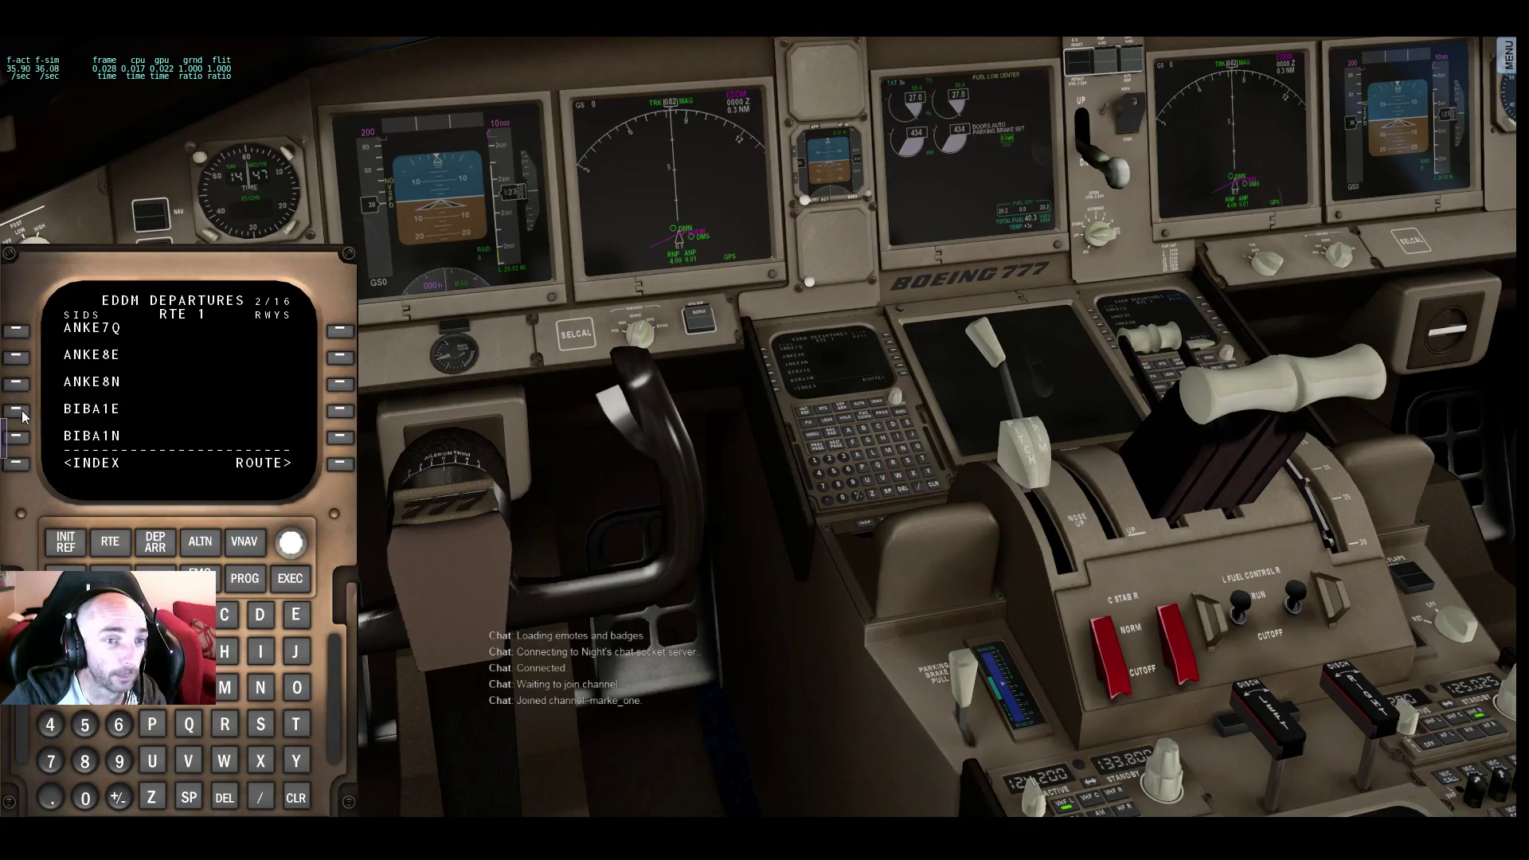